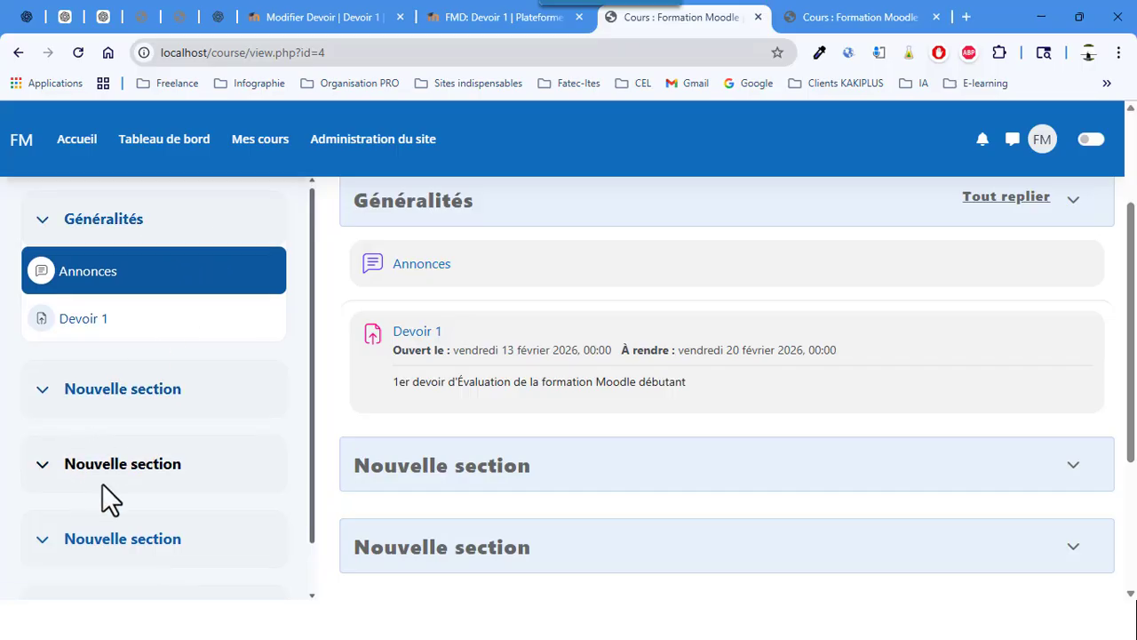
Step: Turn on edit mode for the Formation Moodle pour enseignant course
{"action": "scroll", "coordinate": [102, 483], "scroll_direction": "down", "scroll_amount": 1}
{"action": "scroll", "coordinate": [137, 448], "scroll_direction": "up", "scroll_amount": 1}
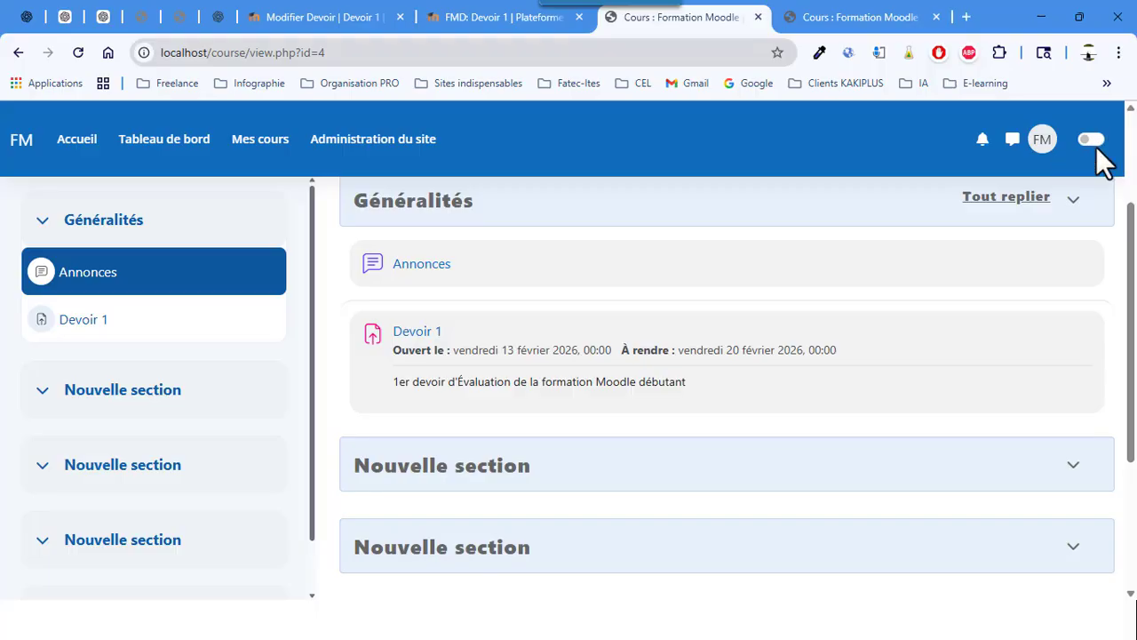
{"action": "scroll", "coordinate": [1096, 147], "scroll_direction": "down", "scroll_amount": 1}
{"action": "scroll", "coordinate": [1026, 183], "scroll_direction": "up", "scroll_amount": 1}
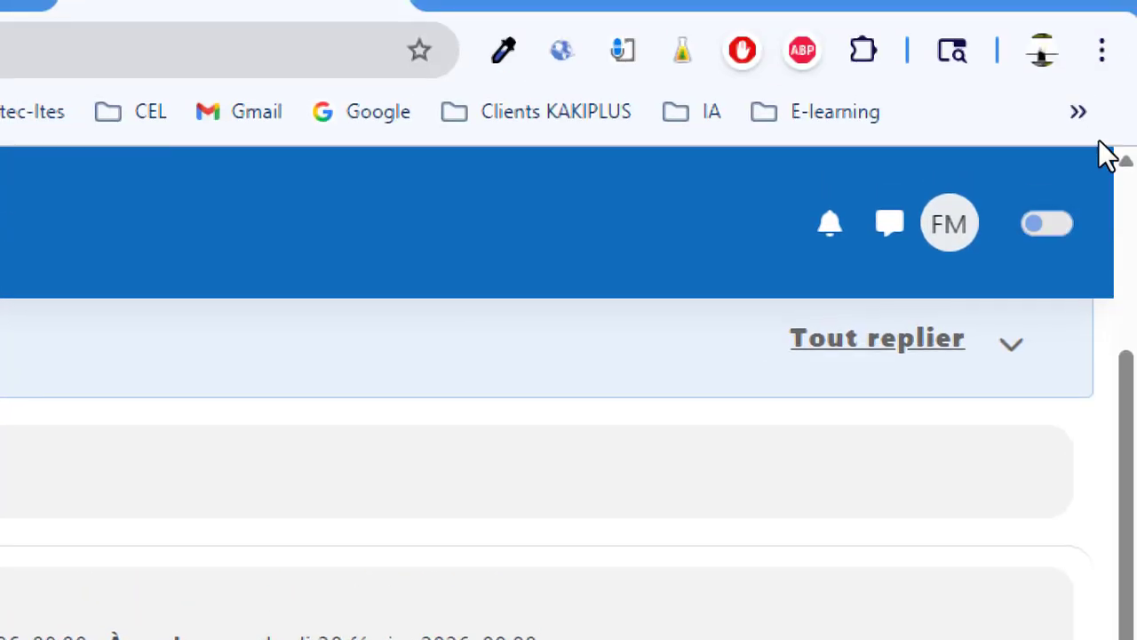
{"action": "left_click", "coordinate": [1054, 224]}
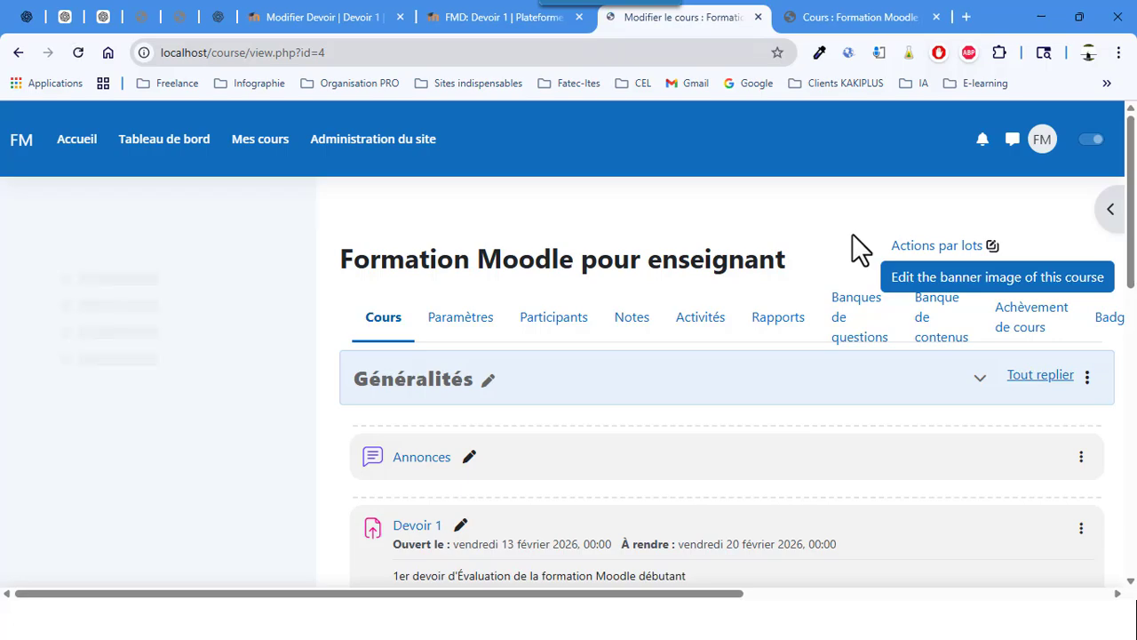
Step: Rename the course's Généralités section as Introduction
{"action": "left_click", "coordinate": [487, 382]}
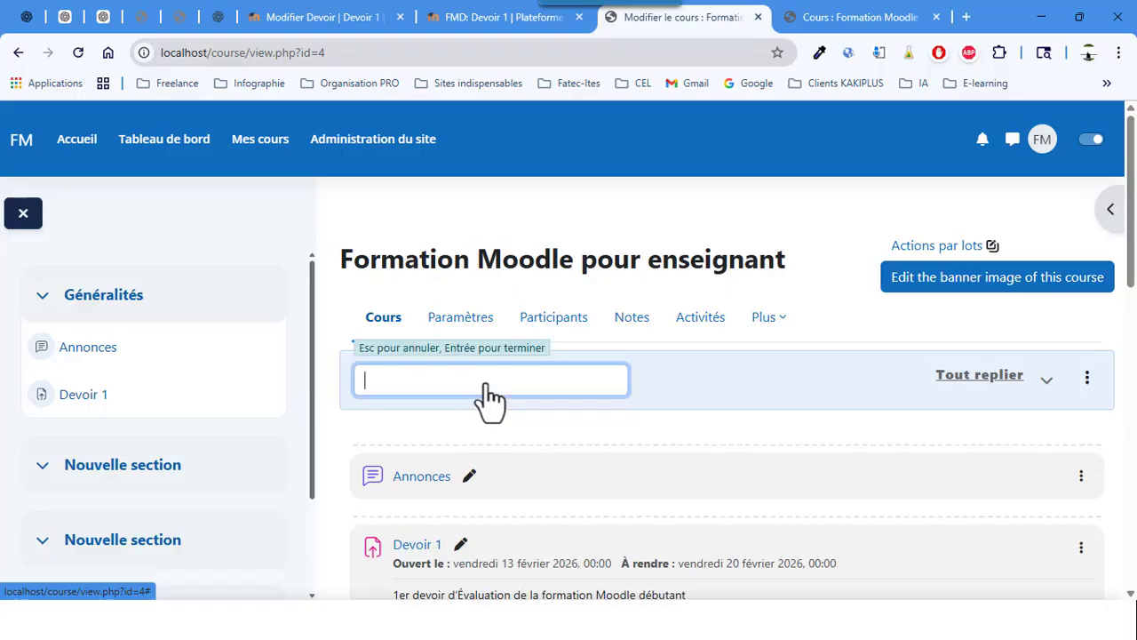
{"action": "type", "text": "i"}
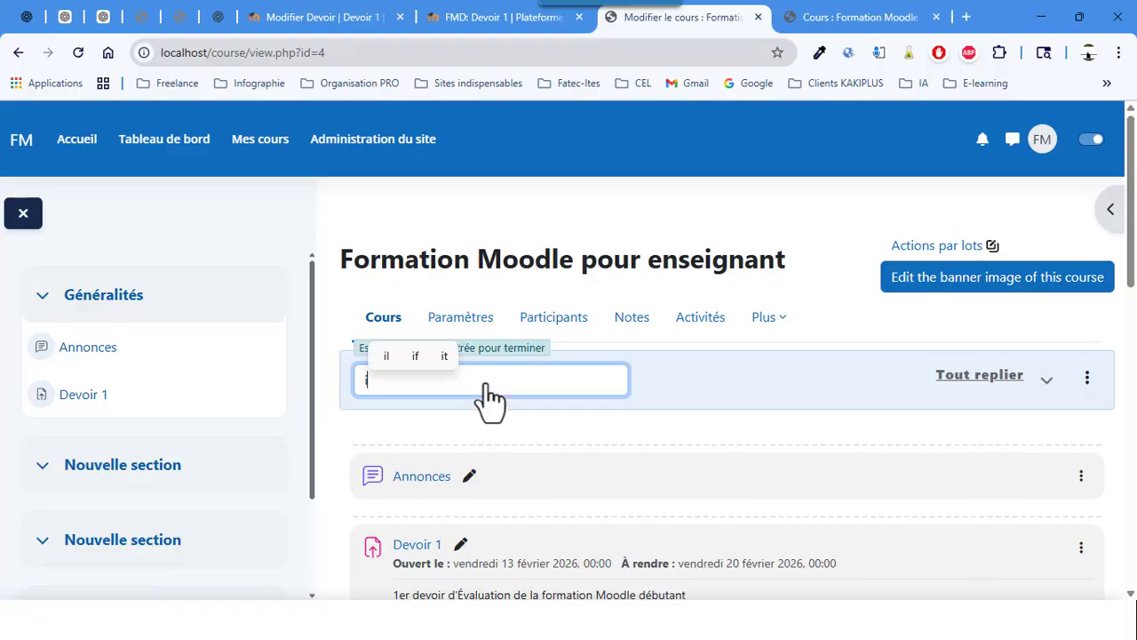
{"action": "type", "text": "l"}
{"action": "type", "text": "ntroc"}
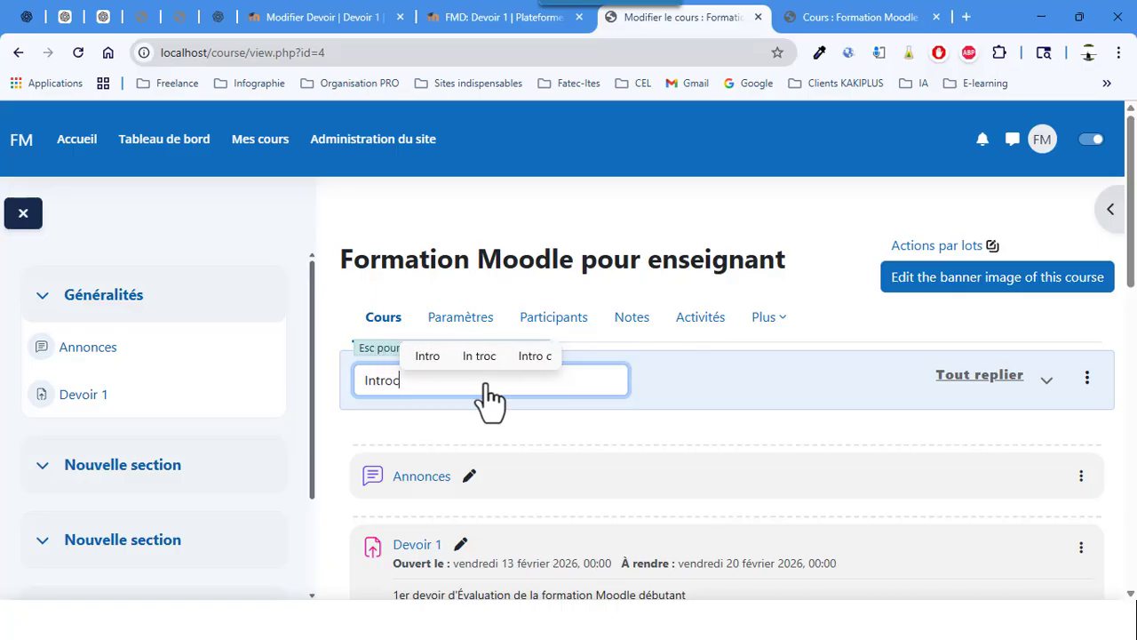
{"action": "key", "text": "BackSpace"}
{"action": "type", "text": "ducti"}
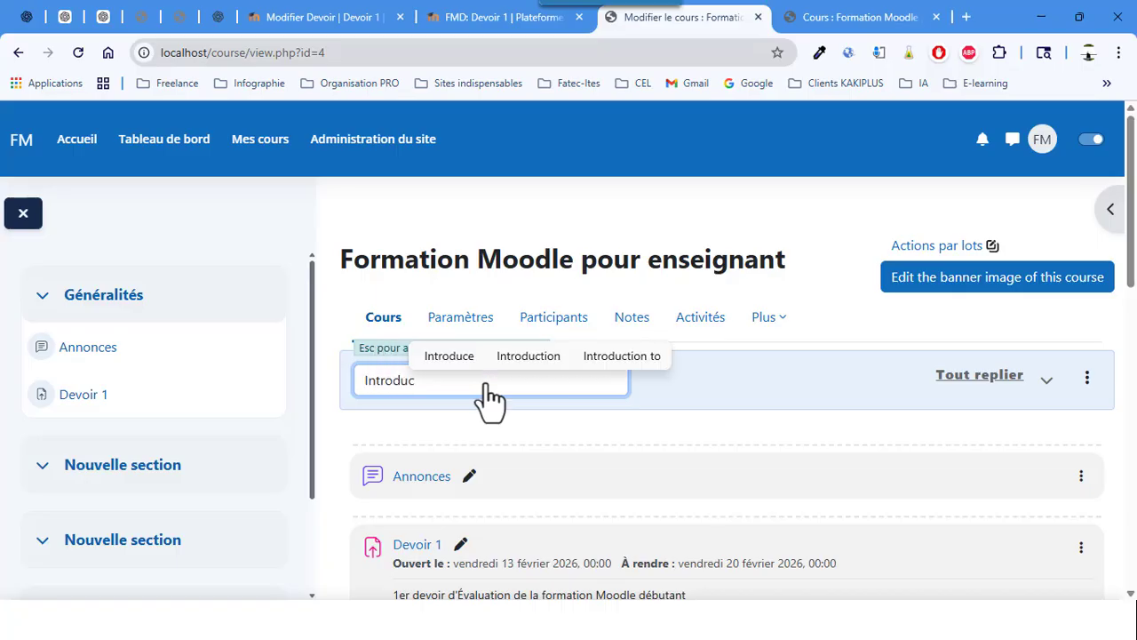
{"action": "type", "text": "on"}
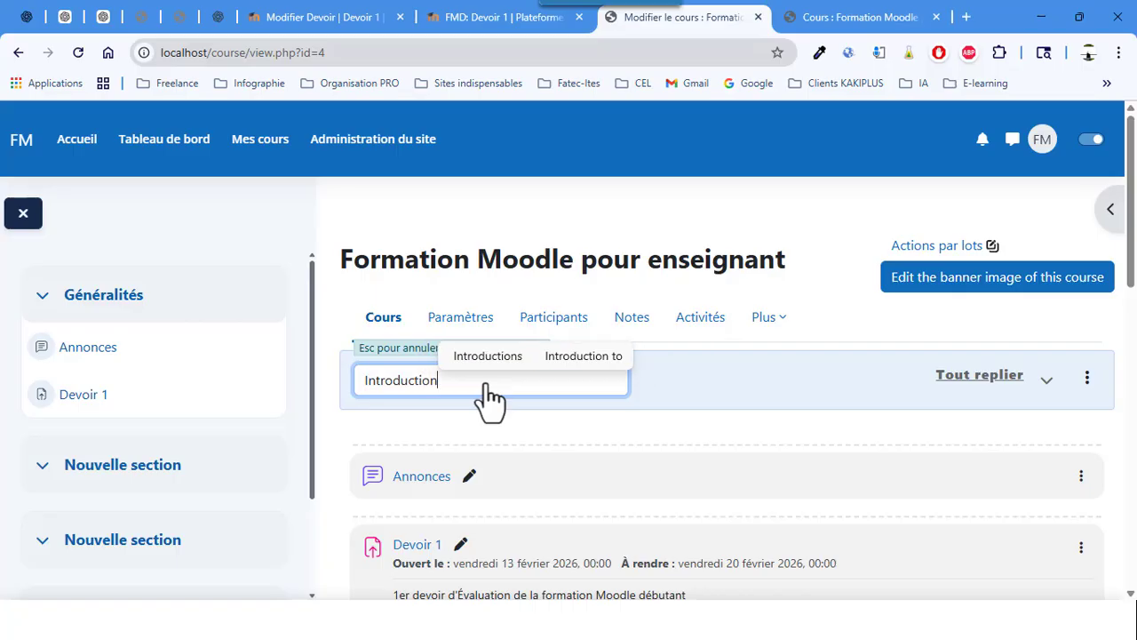
{"action": "key", "text": "Return"}
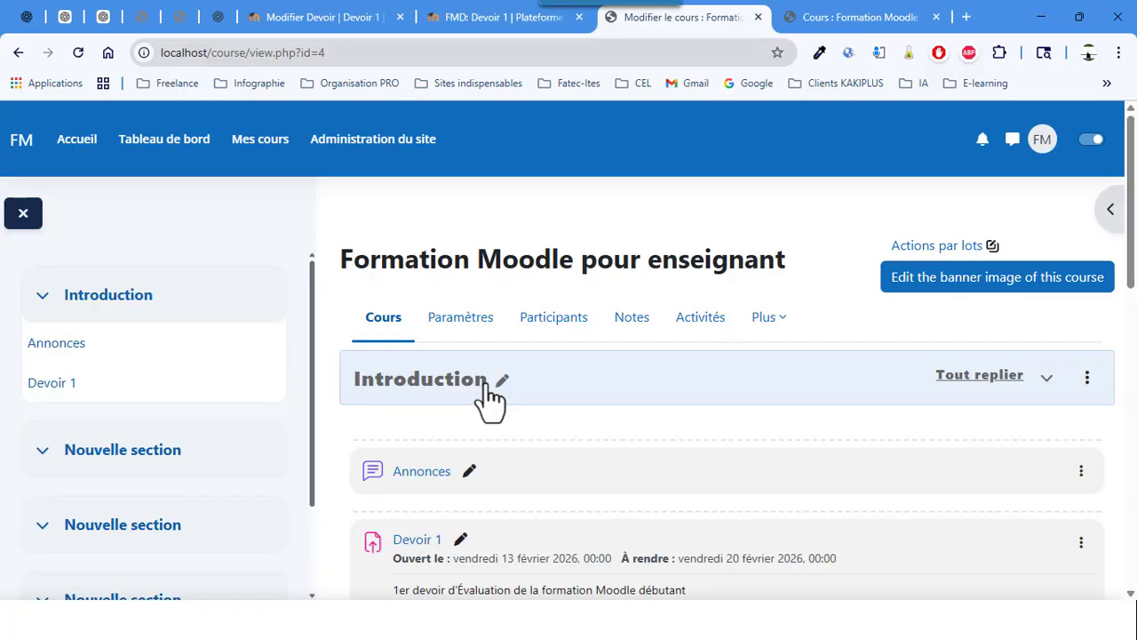
Step: Start adding a new Devoir activity at the end of the Introduction section, below Devoir 1
{"action": "scroll", "coordinate": [583, 403], "scroll_direction": "down", "scroll_amount": 1}
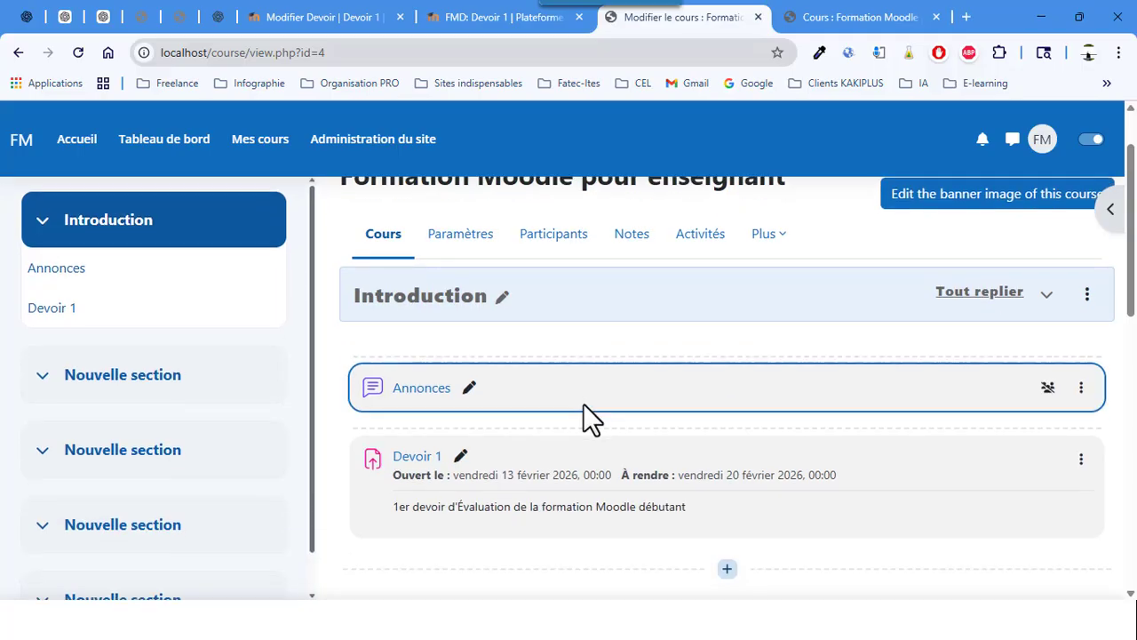
{"action": "scroll", "coordinate": [582, 356], "scroll_direction": "down", "scroll_amount": 1}
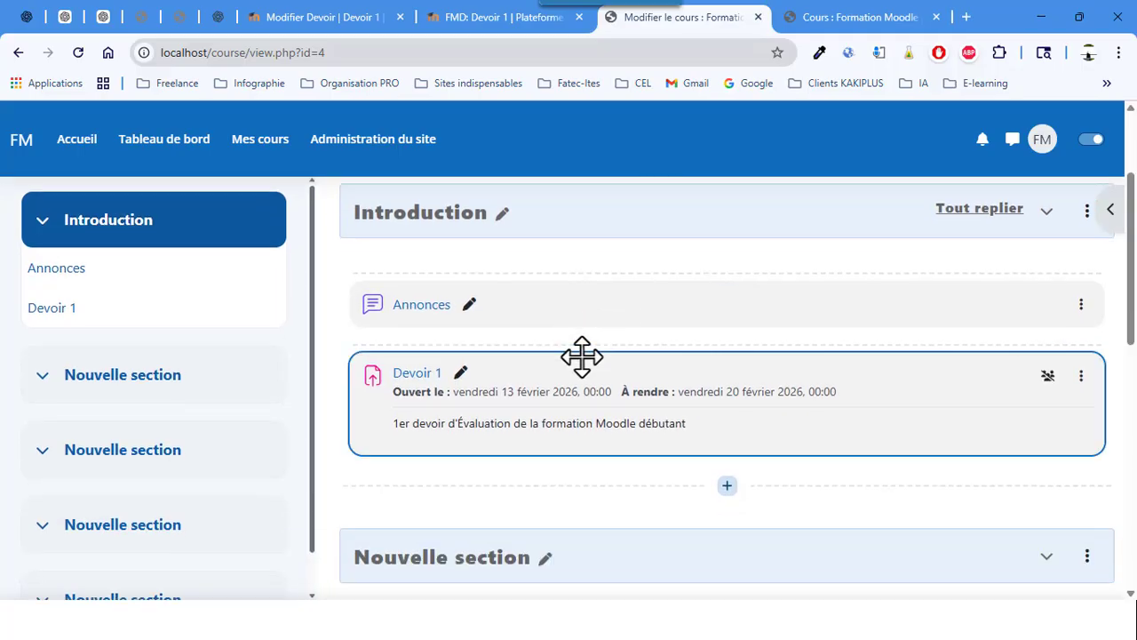
{"action": "scroll", "coordinate": [767, 261], "scroll_direction": "down", "scroll_amount": 1}
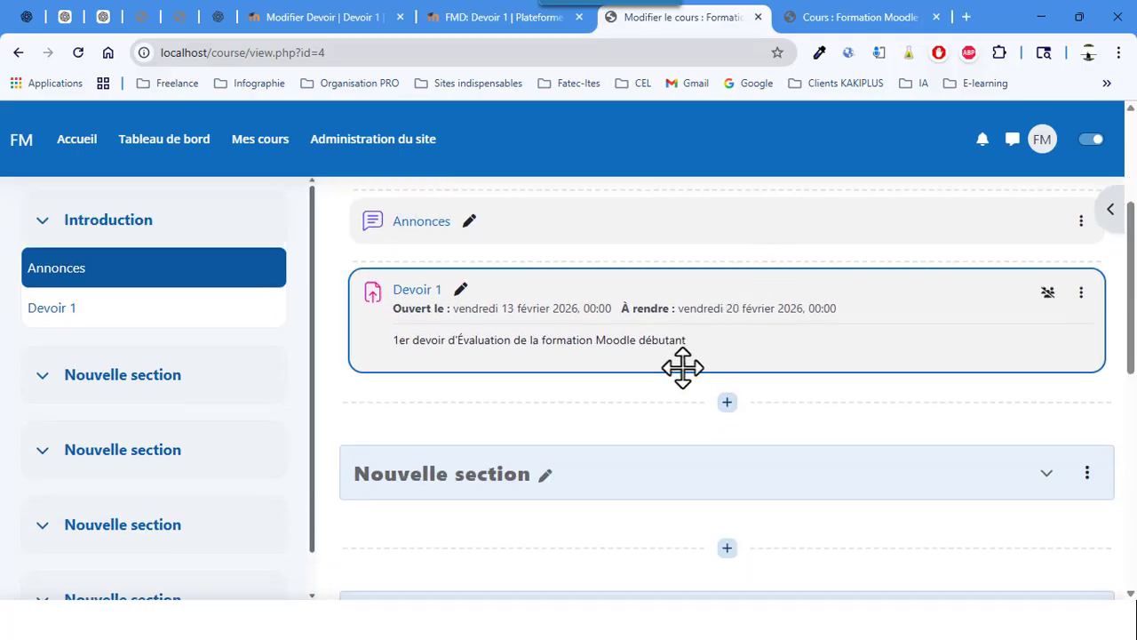
{"action": "left_click", "coordinate": [727, 405]}
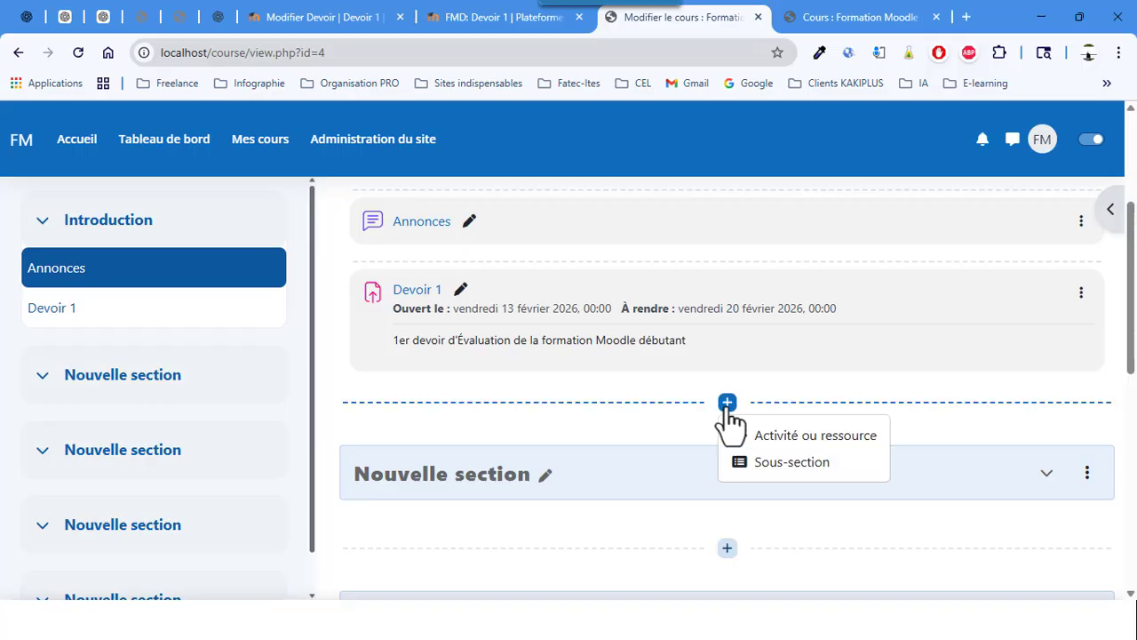
{"action": "left_click", "coordinate": [781, 434]}
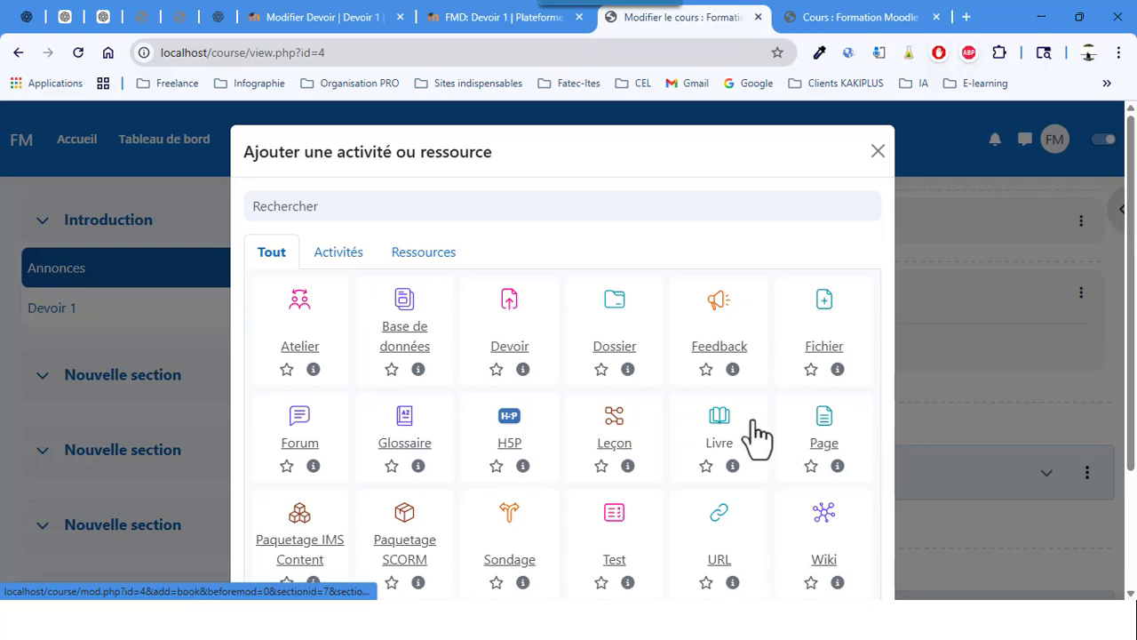
{"action": "left_click", "coordinate": [355, 266]}
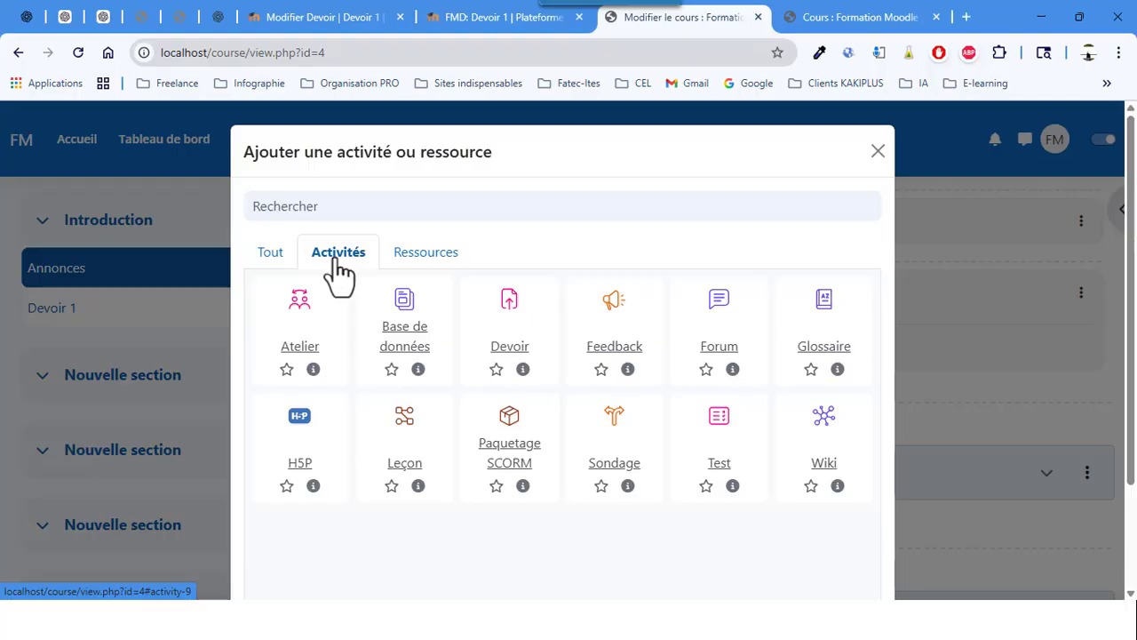
{"action": "left_click", "coordinate": [425, 249]}
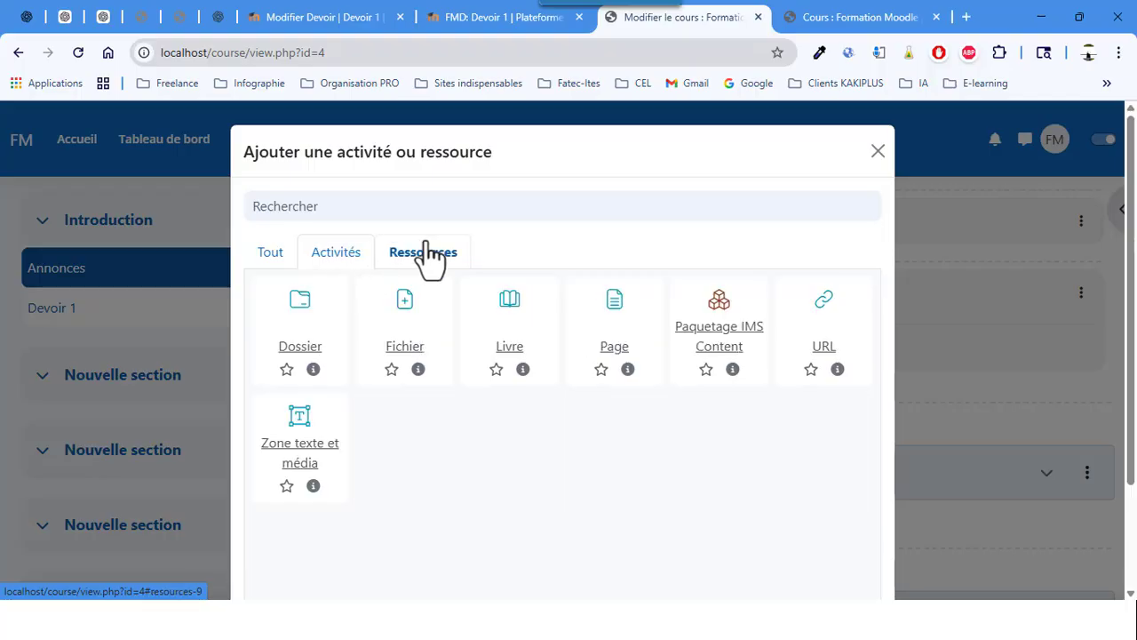
{"action": "left_click", "coordinate": [352, 264]}
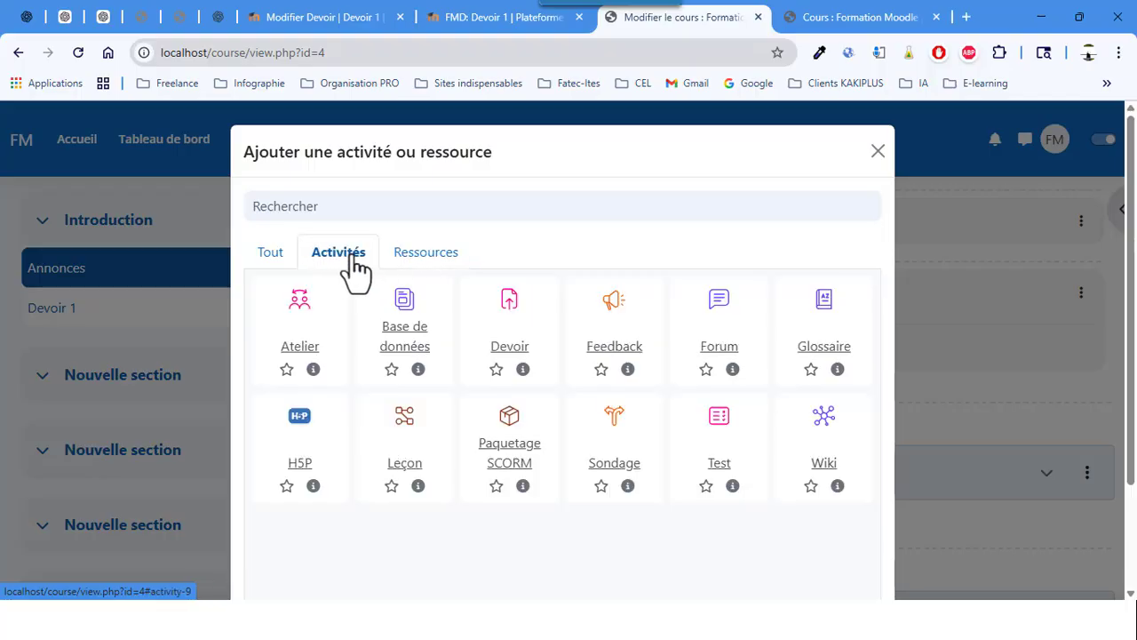
{"action": "left_click", "coordinate": [509, 307]}
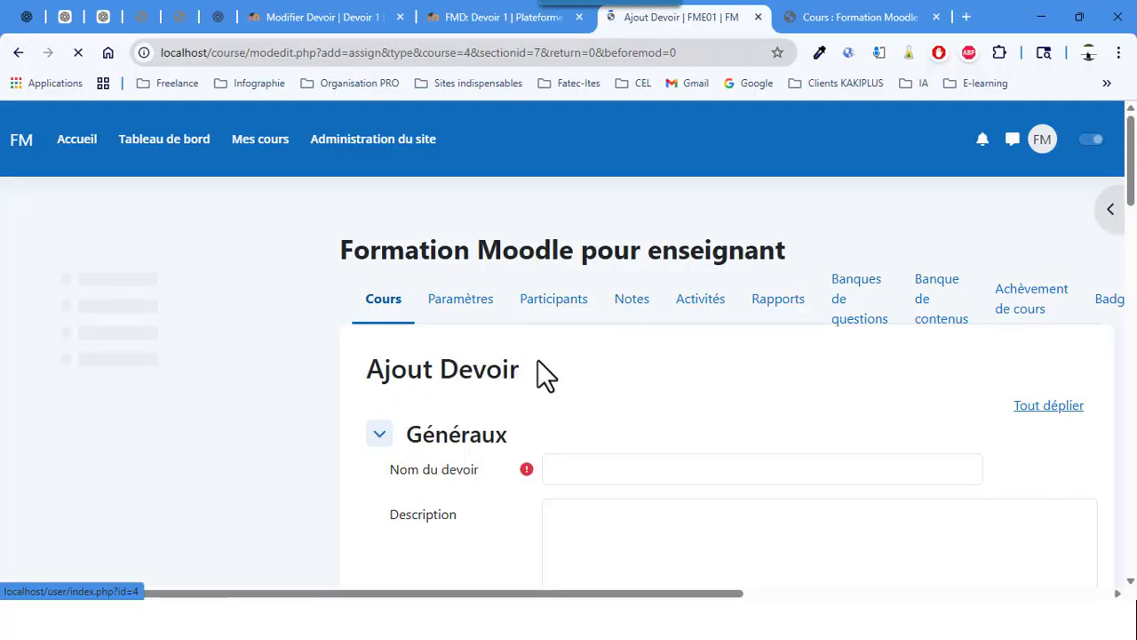
Step: Name the new assignment Devoir 2
{"action": "scroll", "coordinate": [537, 360], "scroll_direction": "down", "scroll_amount": 1}
{"action": "left_click", "coordinate": [588, 385]}
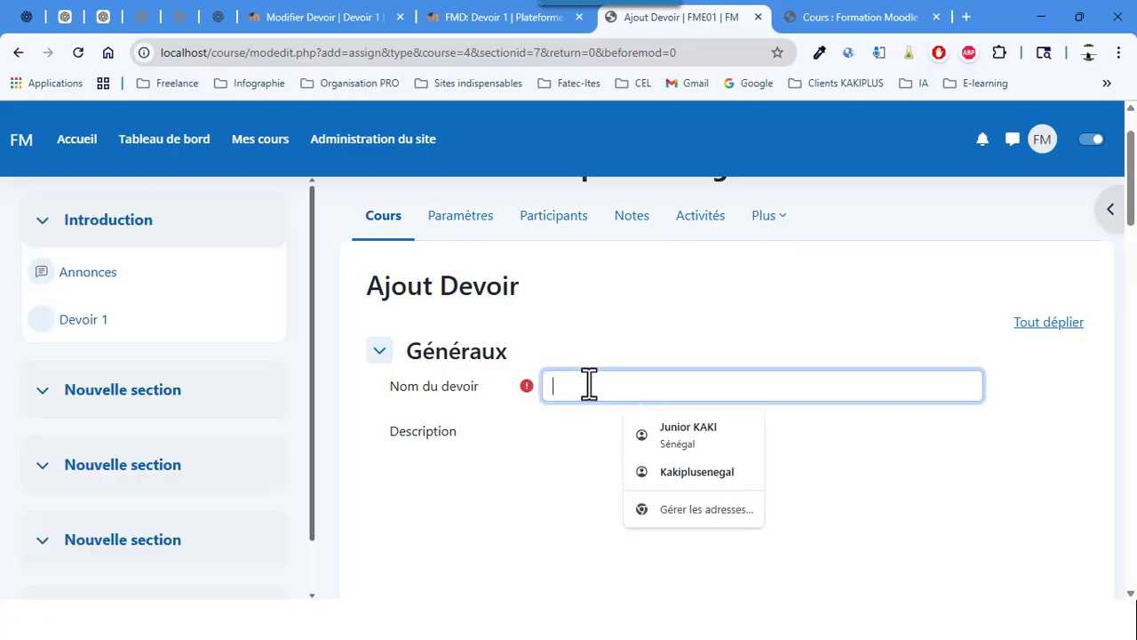
{"action": "type", "text": "D"}
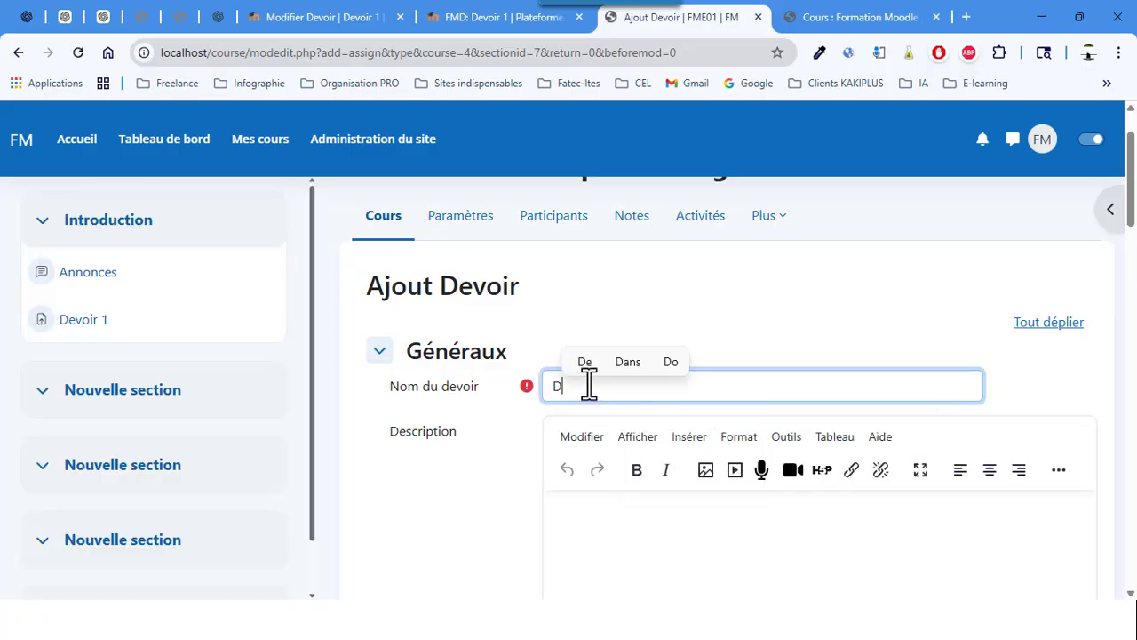
{"action": "type", "text": "evoir 2"}
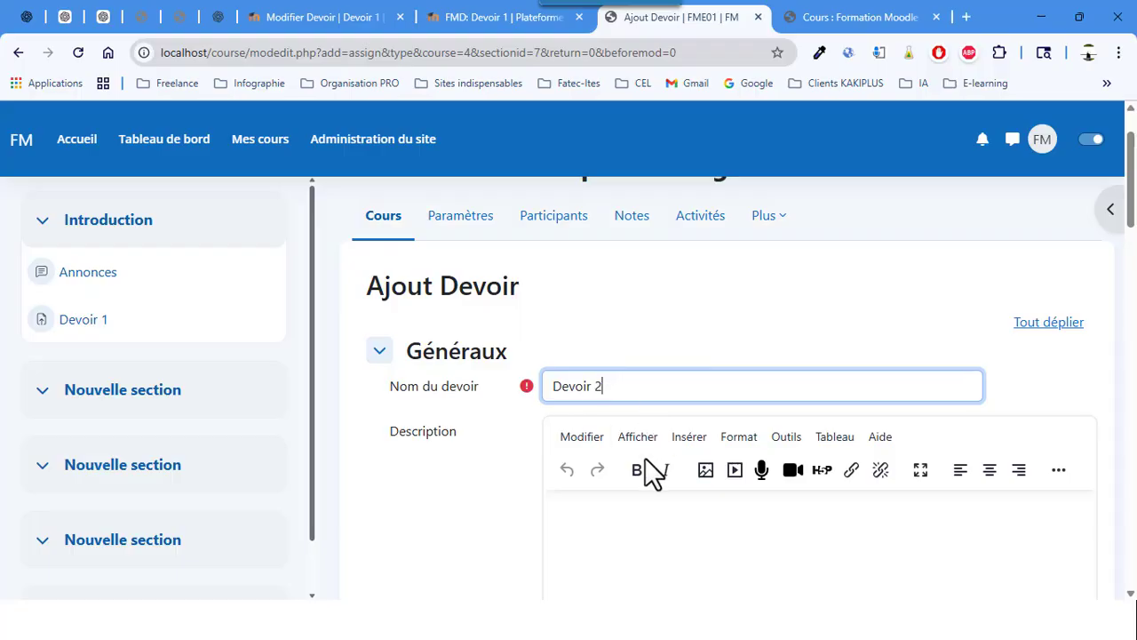
Step: Enter the description "Évaluation du devoir 2" and enable its display on the course page
{"action": "scroll", "coordinate": [630, 480], "scroll_direction": "down", "scroll_amount": 1}
{"action": "left_click", "coordinate": [622, 475]}
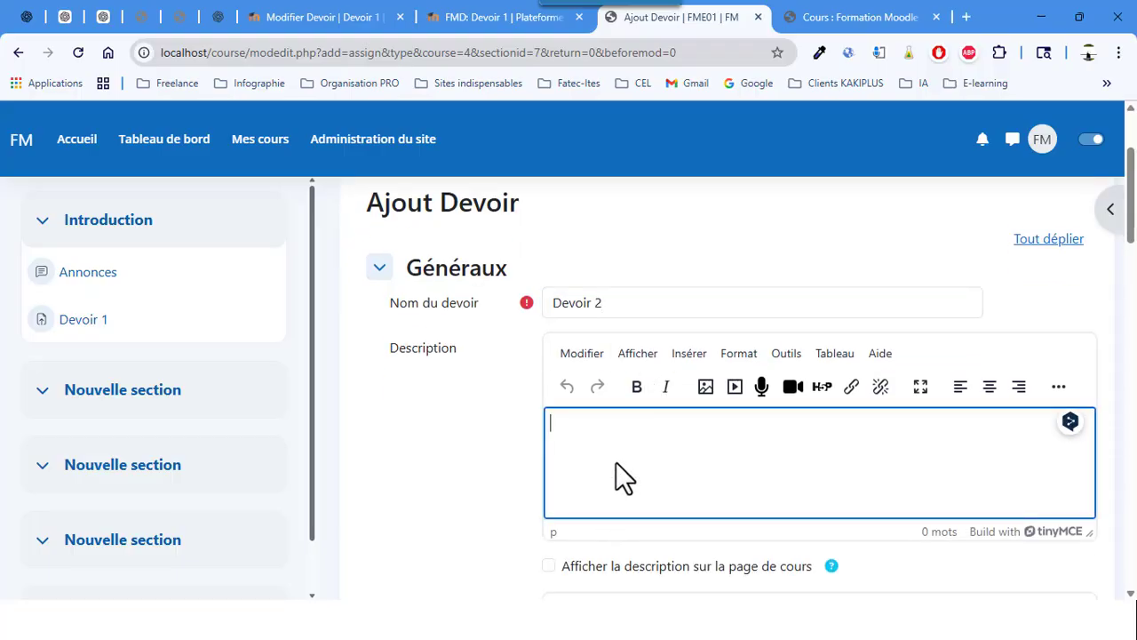
{"action": "type", "text": "Eva"}
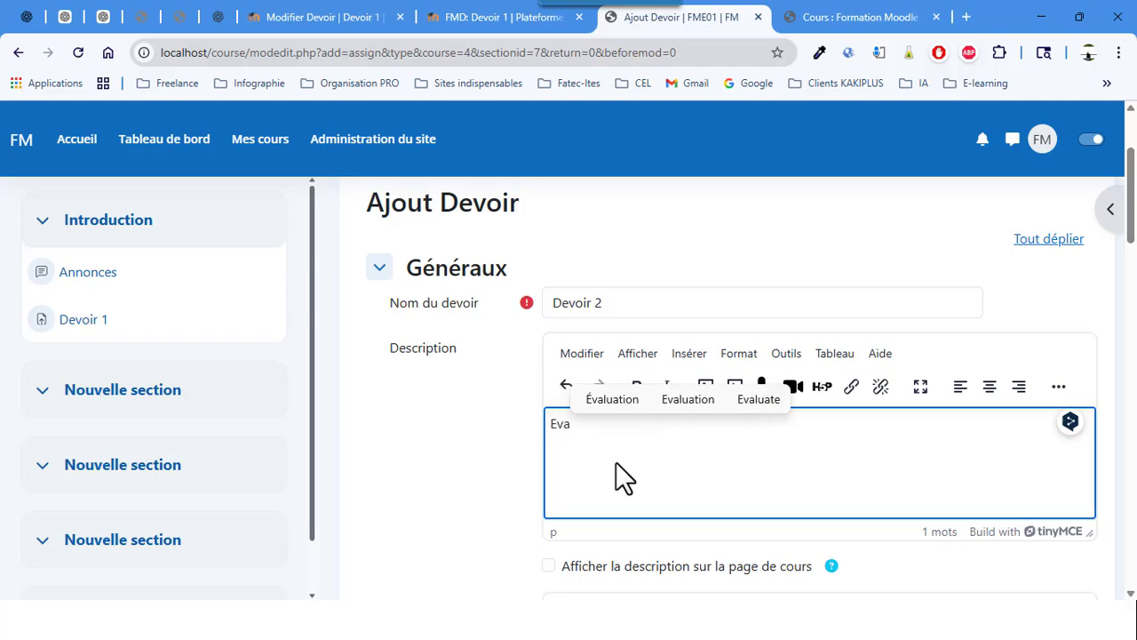
{"action": "left_click", "coordinate": [611, 400]}
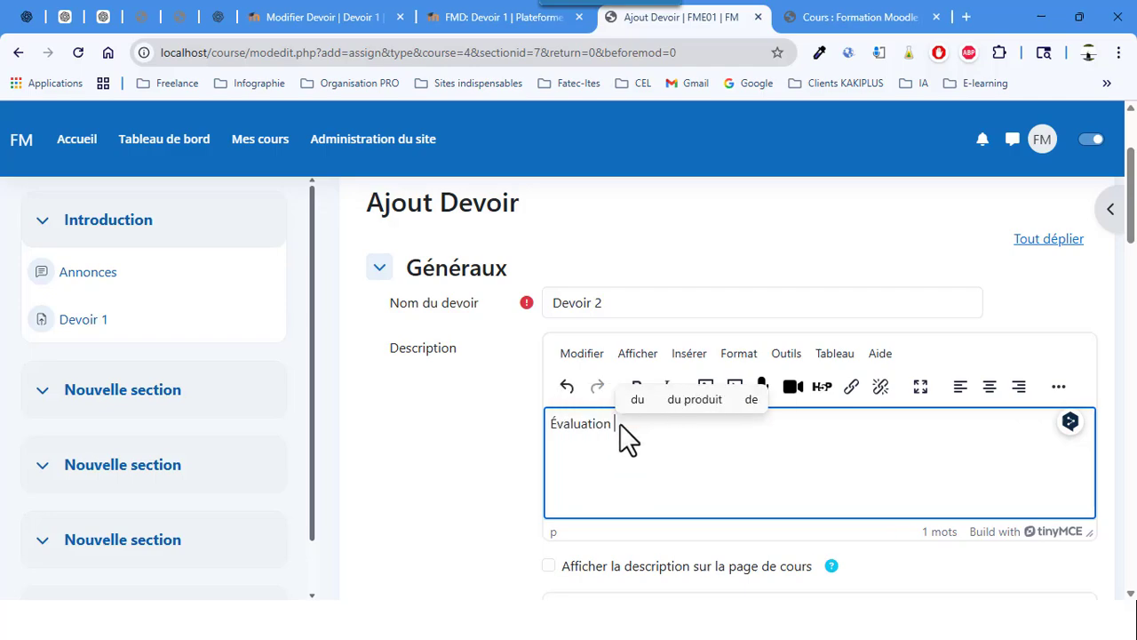
{"action": "type", "text": "du devoir 2"}
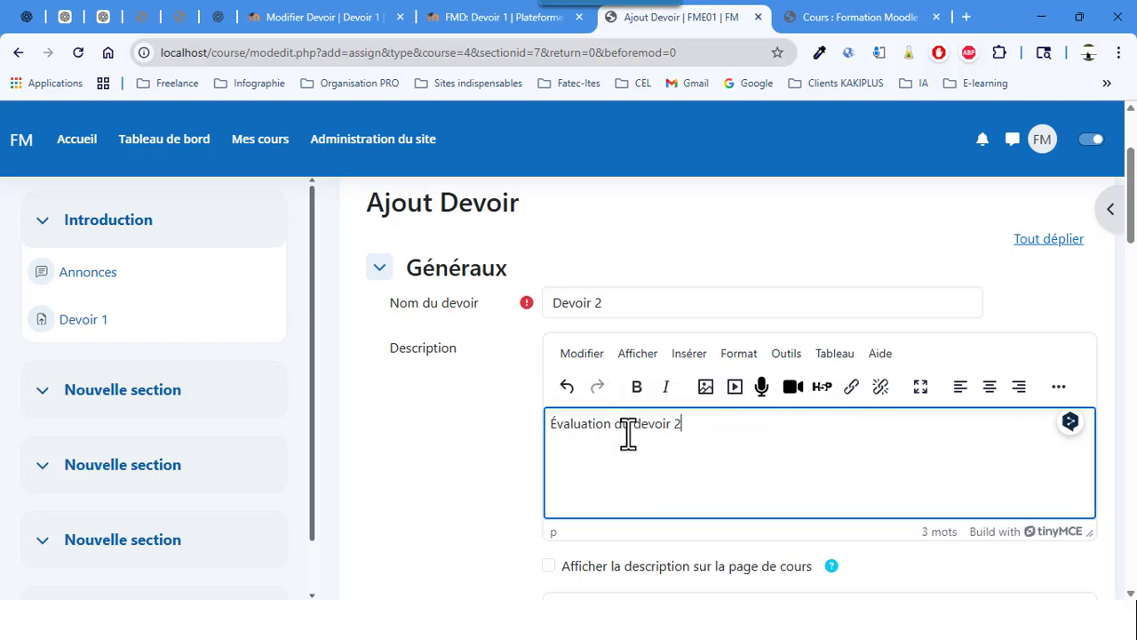
{"action": "scroll", "coordinate": [628, 434], "scroll_direction": "down", "scroll_amount": 2}
{"action": "left_click", "coordinate": [548, 400]}
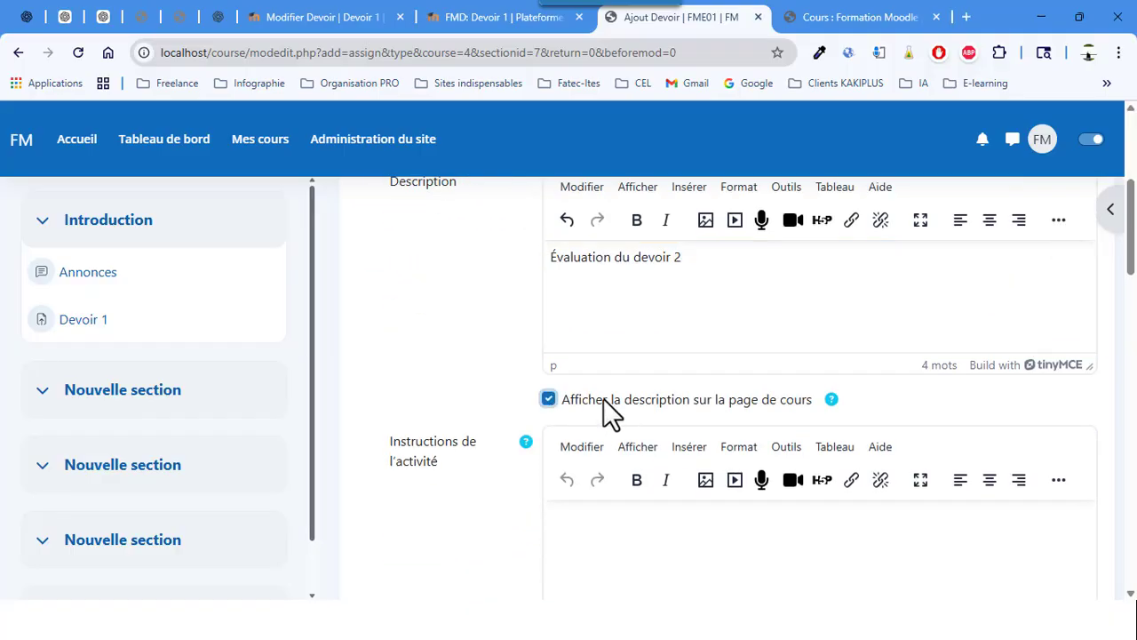
Step: Examine the assignment form's activity instructions, additional files and availability settings
{"action": "scroll", "coordinate": [698, 402], "scroll_direction": "down", "scroll_amount": 2}
{"action": "scroll", "coordinate": [697, 388], "scroll_direction": "up", "scroll_amount": 2}
{"action": "scroll", "coordinate": [702, 400], "scroll_direction": "down", "scroll_amount": 2}
{"action": "scroll", "coordinate": [702, 400], "scroll_direction": "up", "scroll_amount": 2}
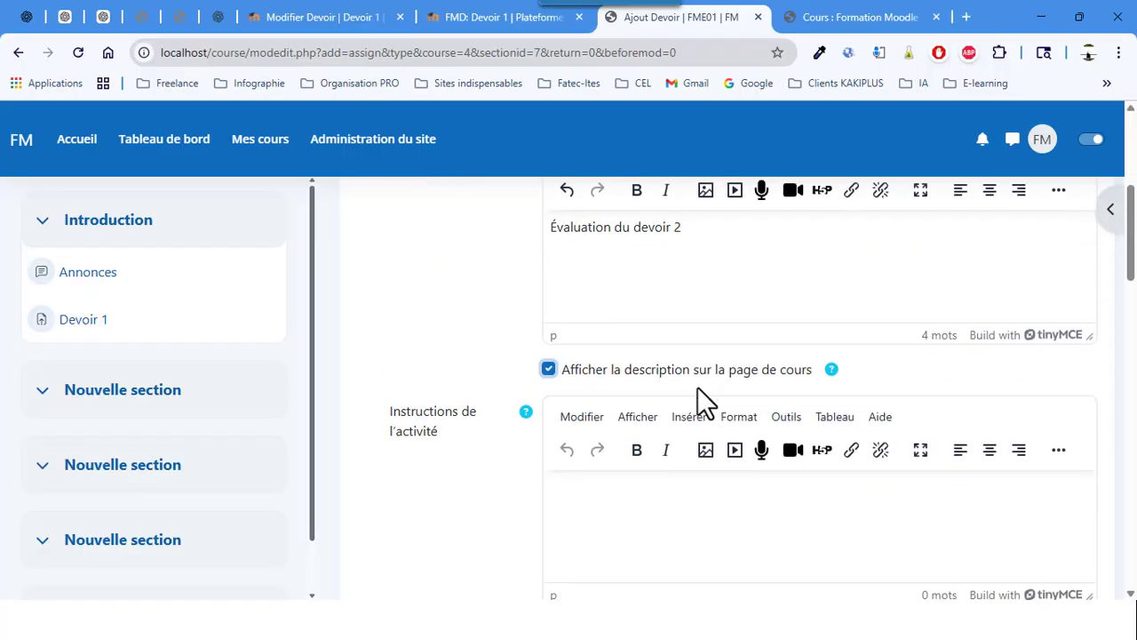
{"action": "scroll", "coordinate": [697, 389], "scroll_direction": "down", "scroll_amount": 3}
{"action": "scroll", "coordinate": [697, 388], "scroll_direction": "down", "scroll_amount": 1}
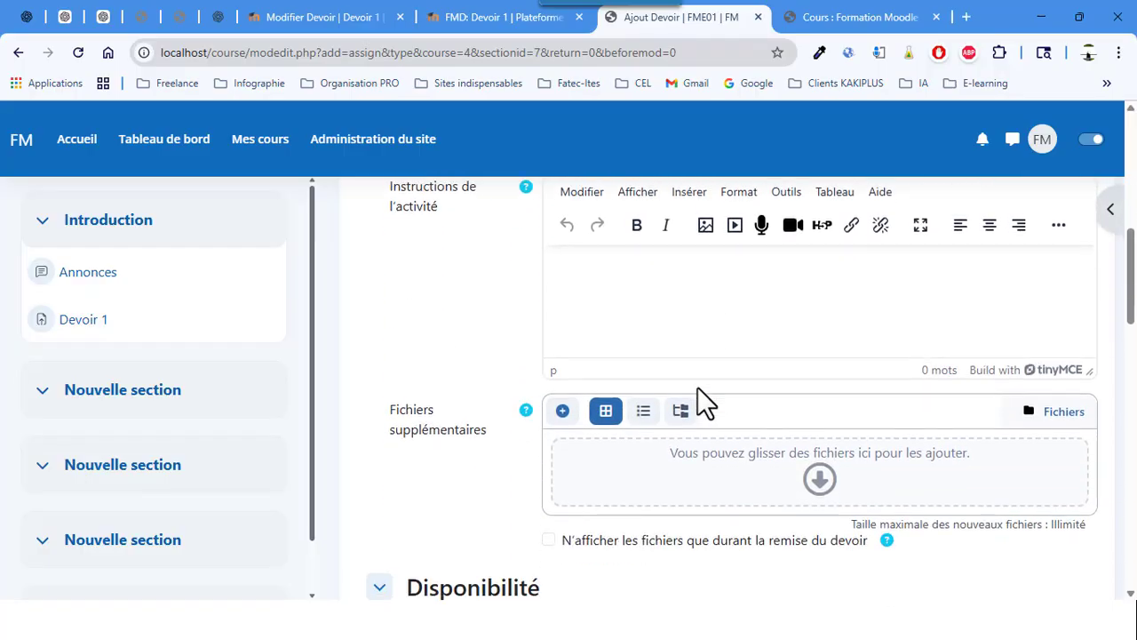
{"action": "scroll", "coordinate": [696, 388], "scroll_direction": "up", "scroll_amount": 2}
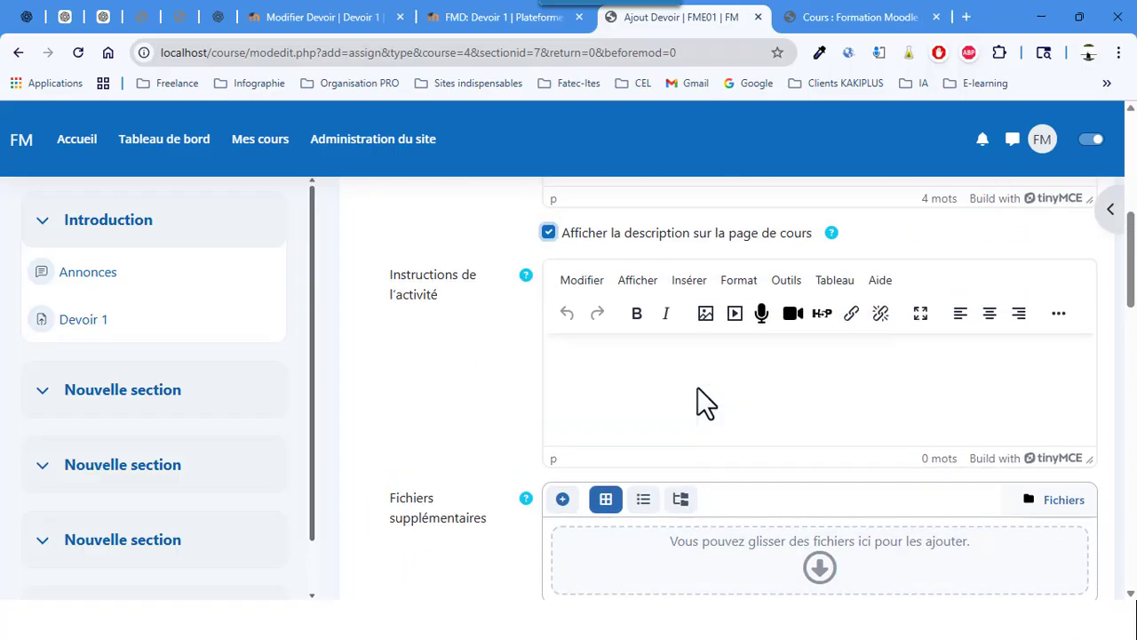
{"action": "scroll", "coordinate": [696, 387], "scroll_direction": "down", "scroll_amount": 5}
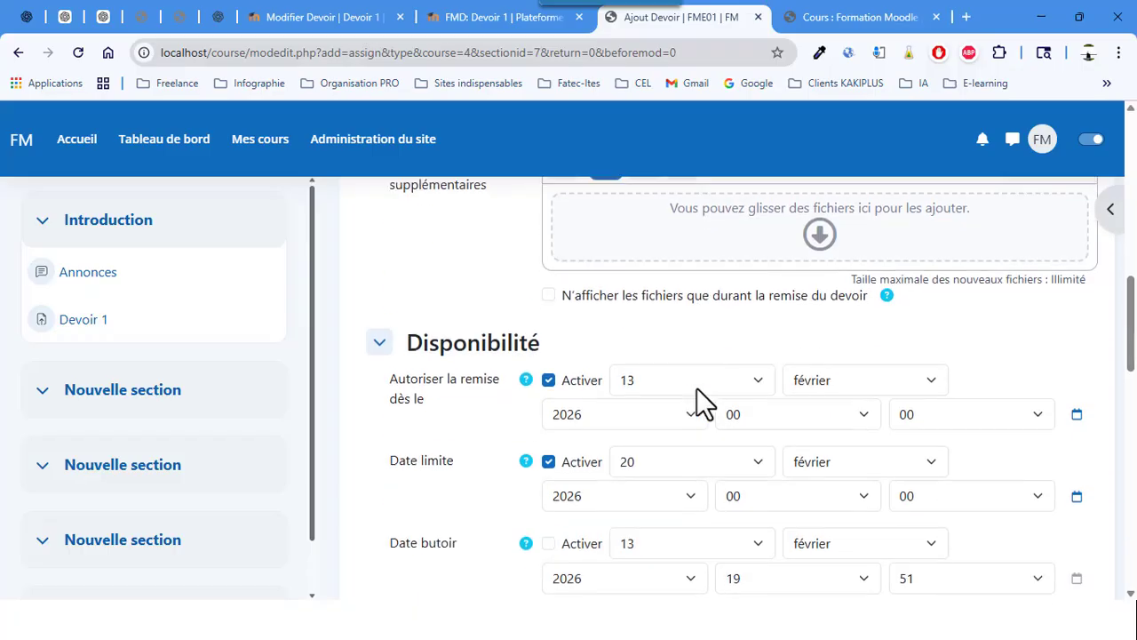
{"action": "scroll", "coordinate": [697, 388], "scroll_direction": "up", "scroll_amount": 2}
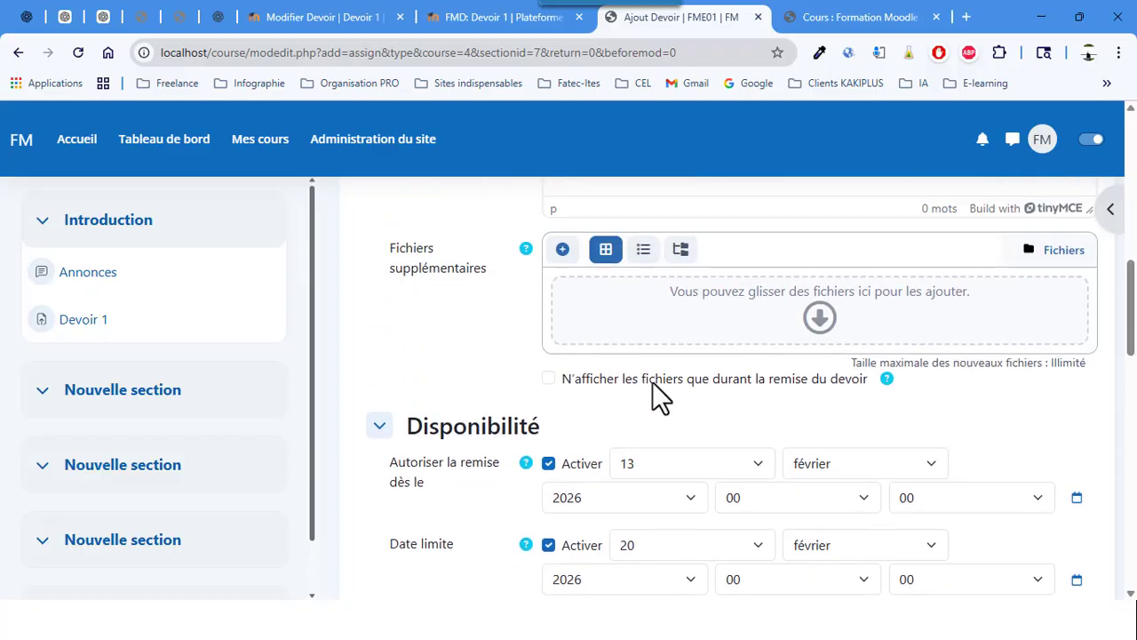
{"action": "scroll", "coordinate": [538, 384], "scroll_direction": "up", "scroll_amount": 1}
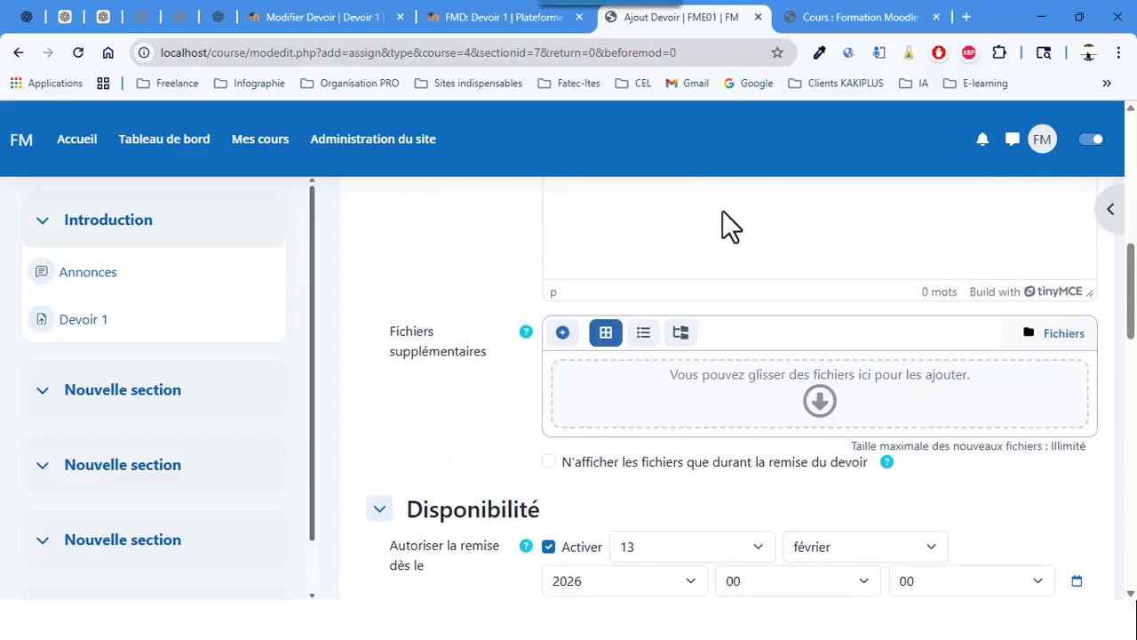
{"action": "scroll", "coordinate": [722, 229], "scroll_direction": "up", "scroll_amount": 1}
{"action": "scroll", "coordinate": [711, 249], "scroll_direction": "up", "scroll_amount": 1}
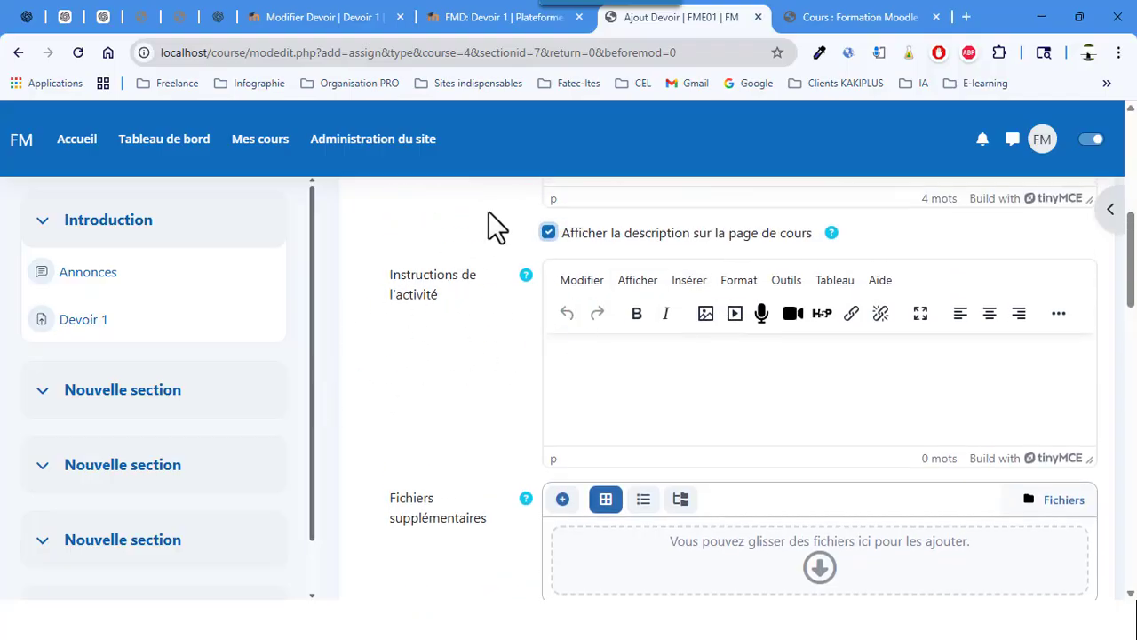
{"action": "left_click", "coordinate": [589, 352]}
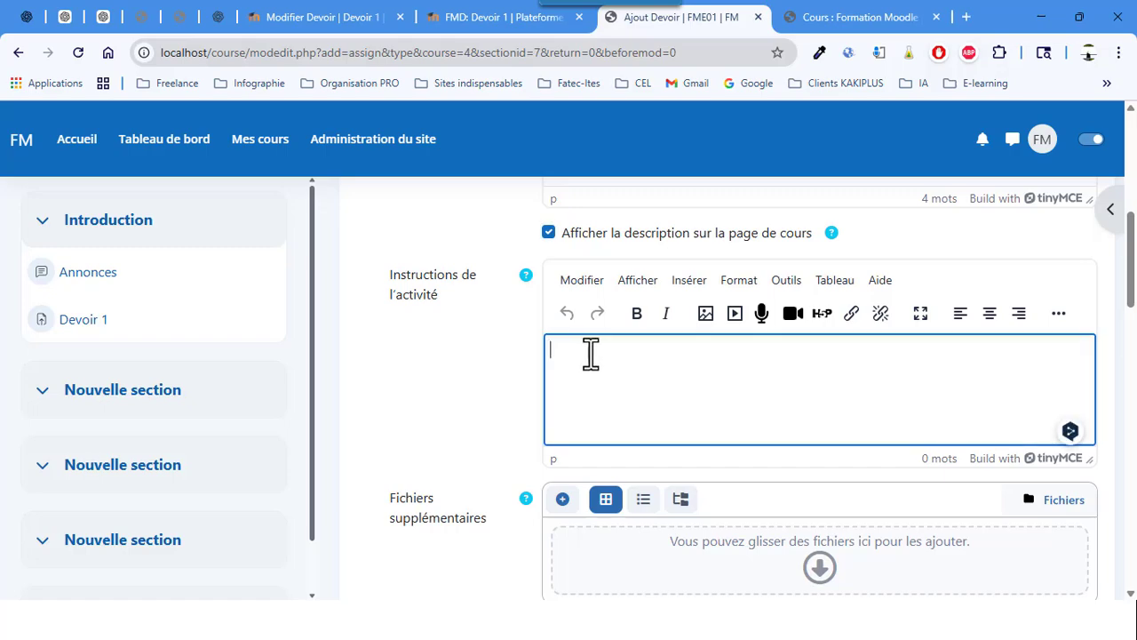
{"action": "scroll", "coordinate": [591, 353], "scroll_direction": "down", "scroll_amount": 1}
{"action": "scroll", "coordinate": [589, 353], "scroll_direction": "down", "scroll_amount": 3}
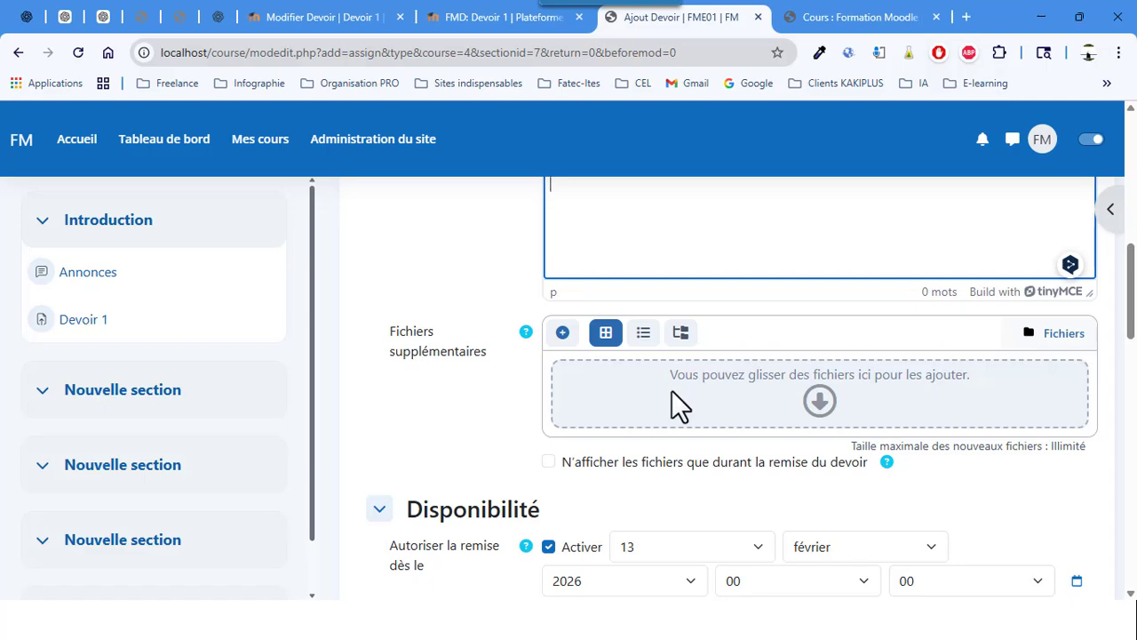
Step: Disable the Date limite of the assignment in the Disponibilité settings
{"action": "scroll", "coordinate": [671, 390], "scroll_direction": "down", "scroll_amount": 2}
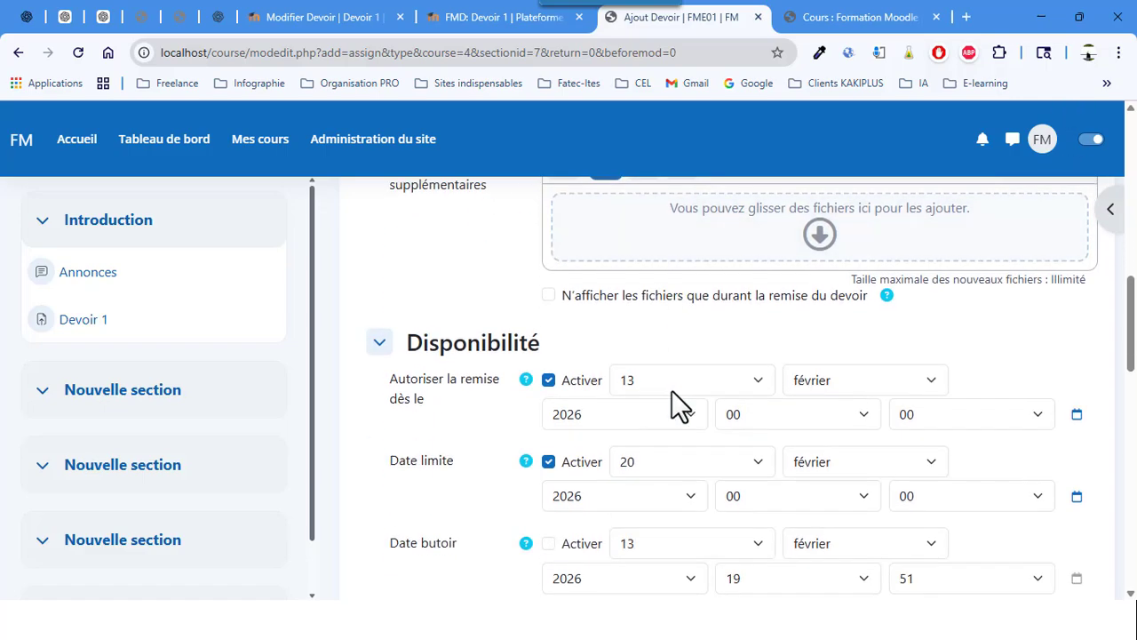
{"action": "scroll", "coordinate": [672, 390], "scroll_direction": "down", "scroll_amount": 1}
{"action": "scroll", "coordinate": [672, 390], "scroll_direction": "up", "scroll_amount": 1}
{"action": "scroll", "coordinate": [626, 464], "scroll_direction": "down", "scroll_amount": 1}
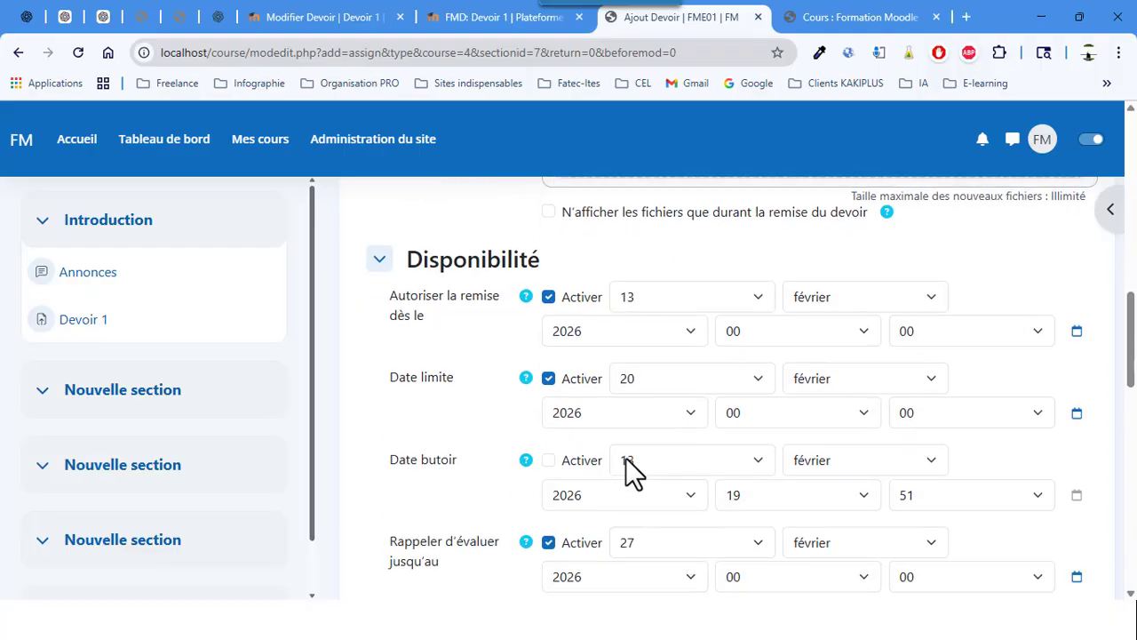
{"action": "scroll", "coordinate": [626, 457], "scroll_direction": "down", "scroll_amount": 1}
{"action": "left_click", "coordinate": [549, 296]}
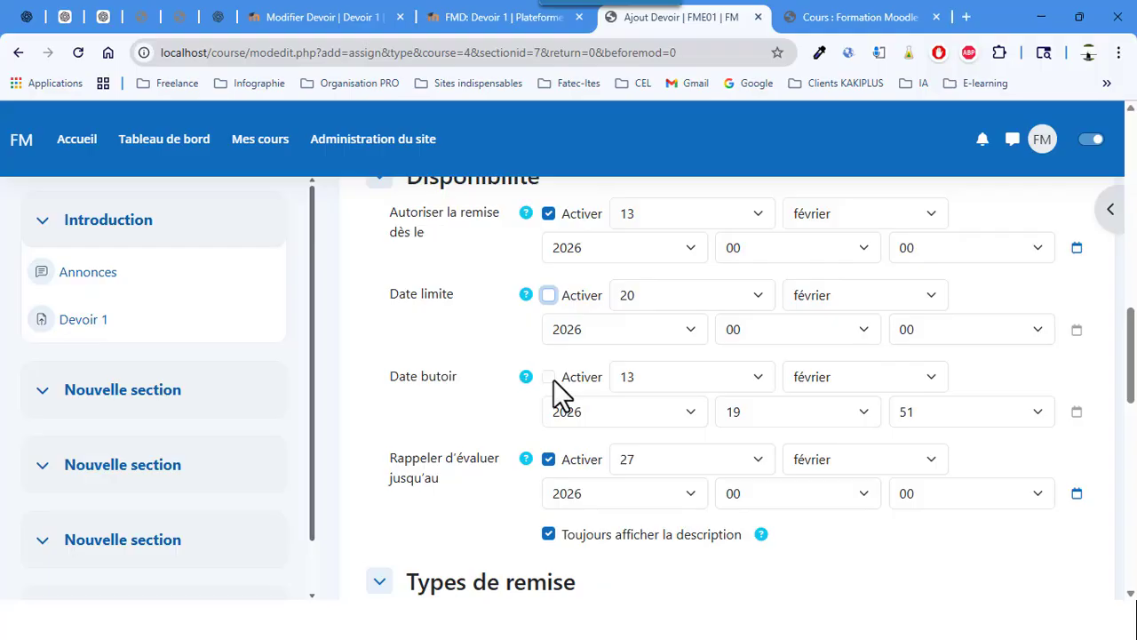
Step: Change the submission type from Remises de fichiers to Texte en ligne under Types de remise
{"action": "scroll", "coordinate": [553, 380], "scroll_direction": "down", "scroll_amount": 3}
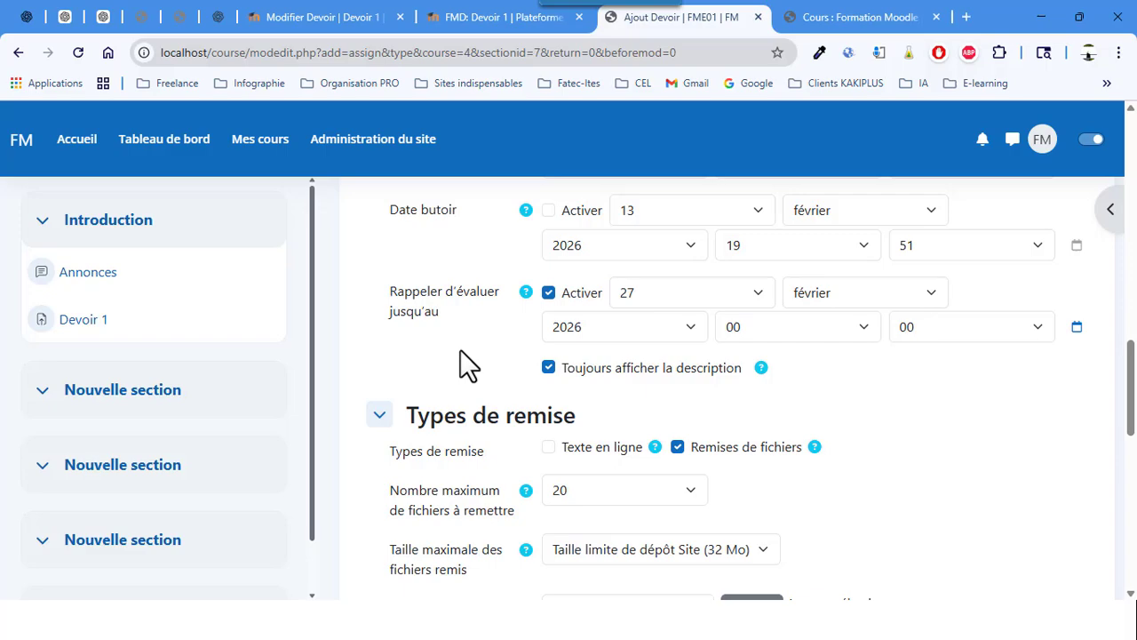
{"action": "scroll", "coordinate": [462, 355], "scroll_direction": "down", "scroll_amount": 2}
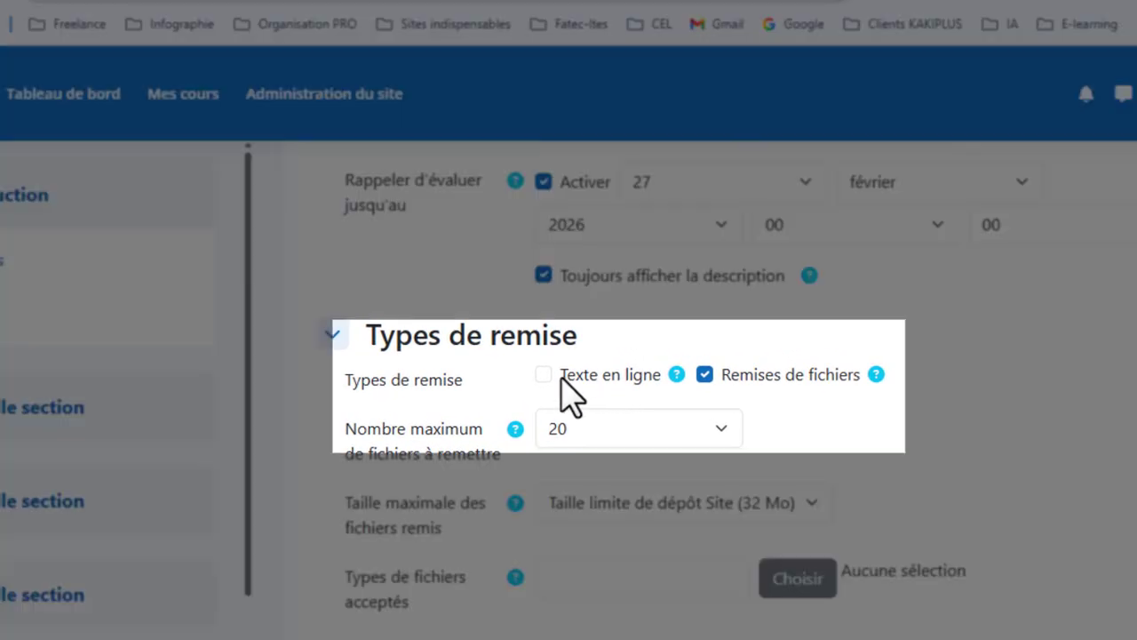
{"action": "left_click", "coordinate": [704, 374]}
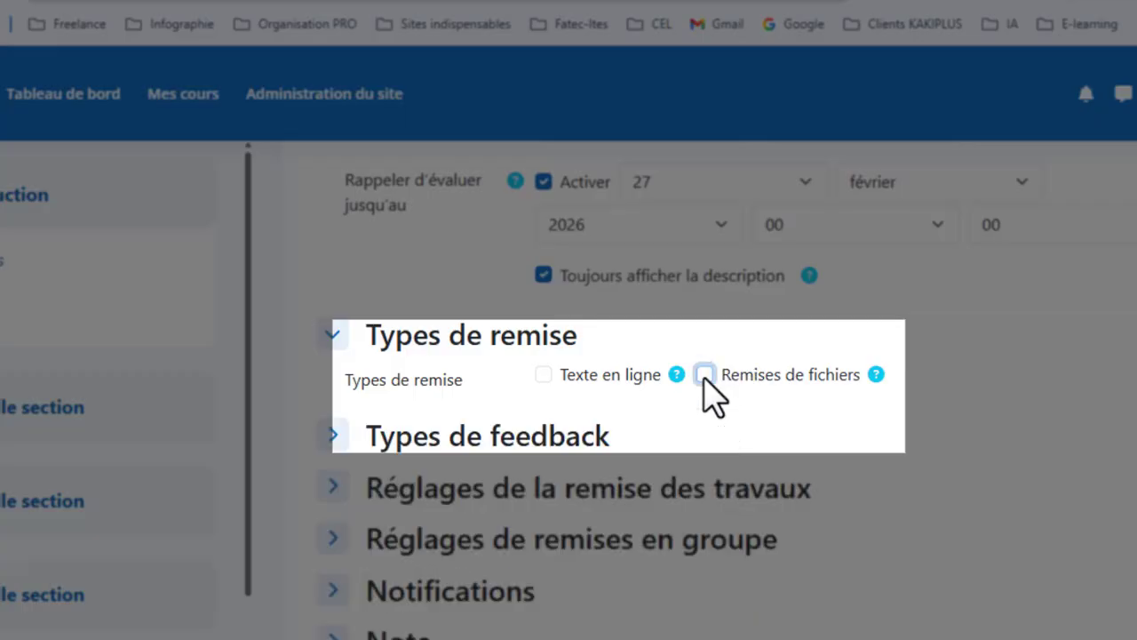
{"action": "left_click", "coordinate": [543, 374]}
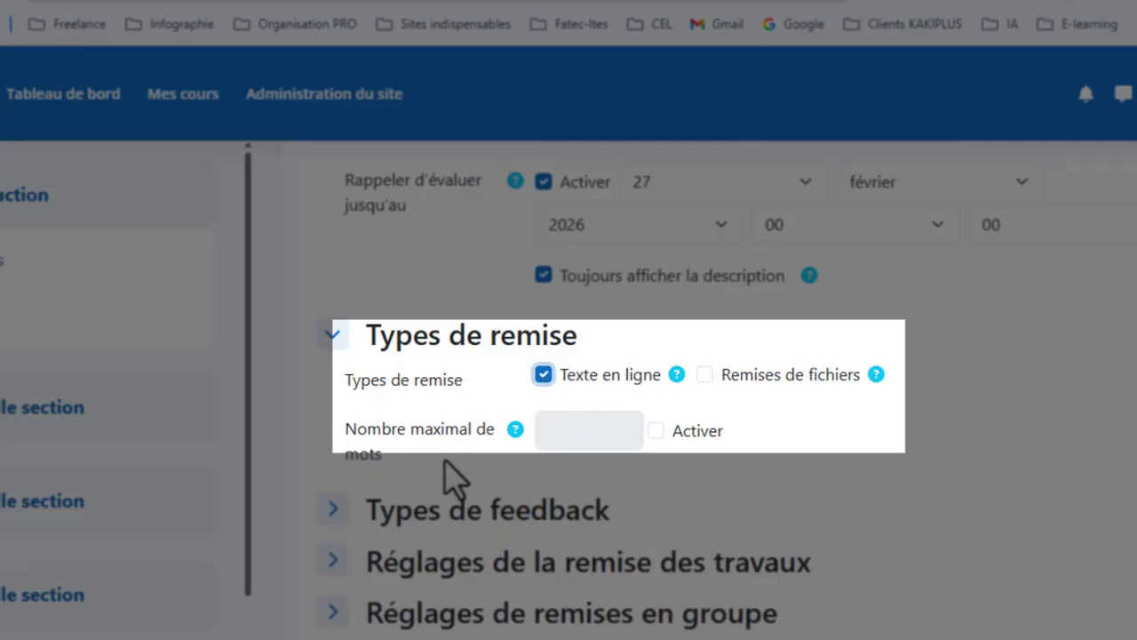
Step: Expand the Note settings and examine the assignment's grade type and Note maximale
{"action": "scroll", "coordinate": [453, 479], "scroll_direction": "down", "scroll_amount": 5}
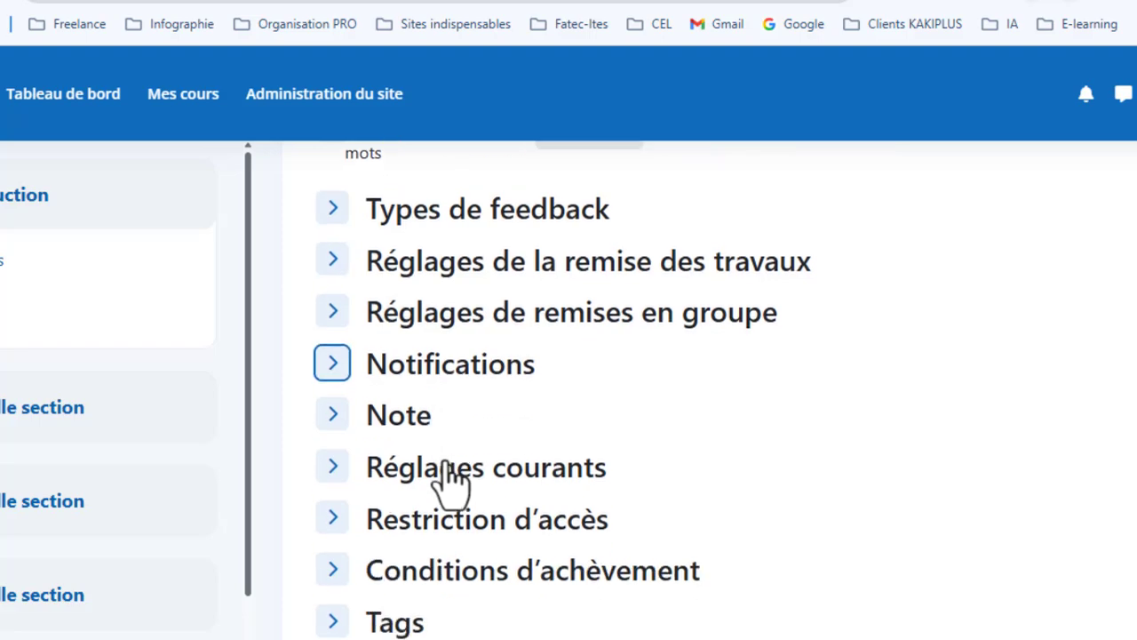
{"action": "left_click", "coordinate": [334, 405]}
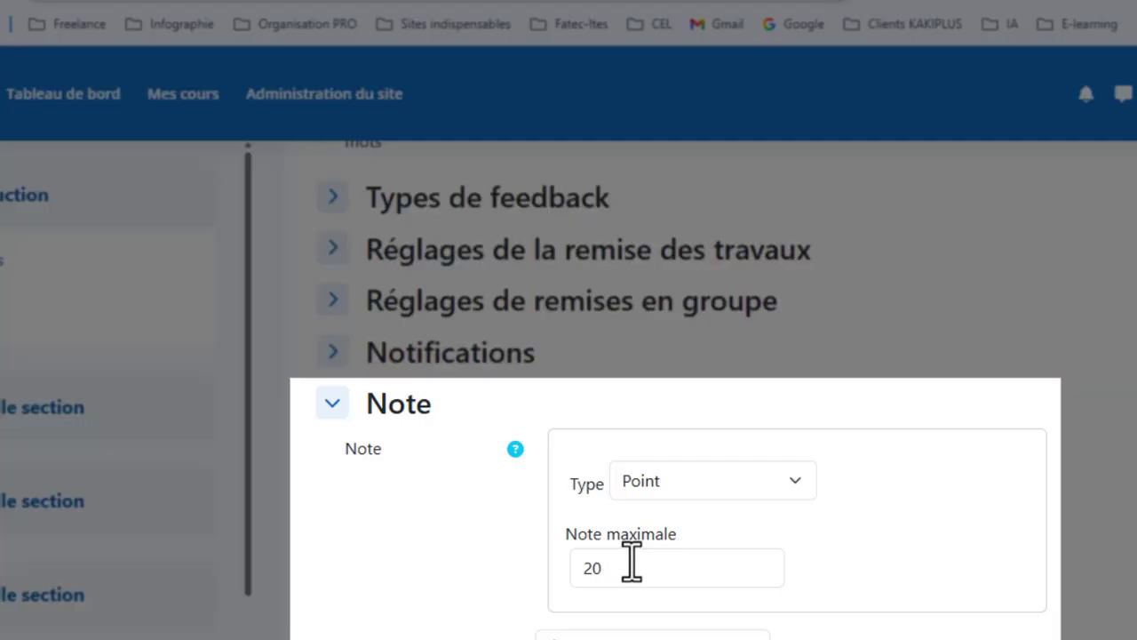
{"action": "double_click", "coordinate": [589, 569]}
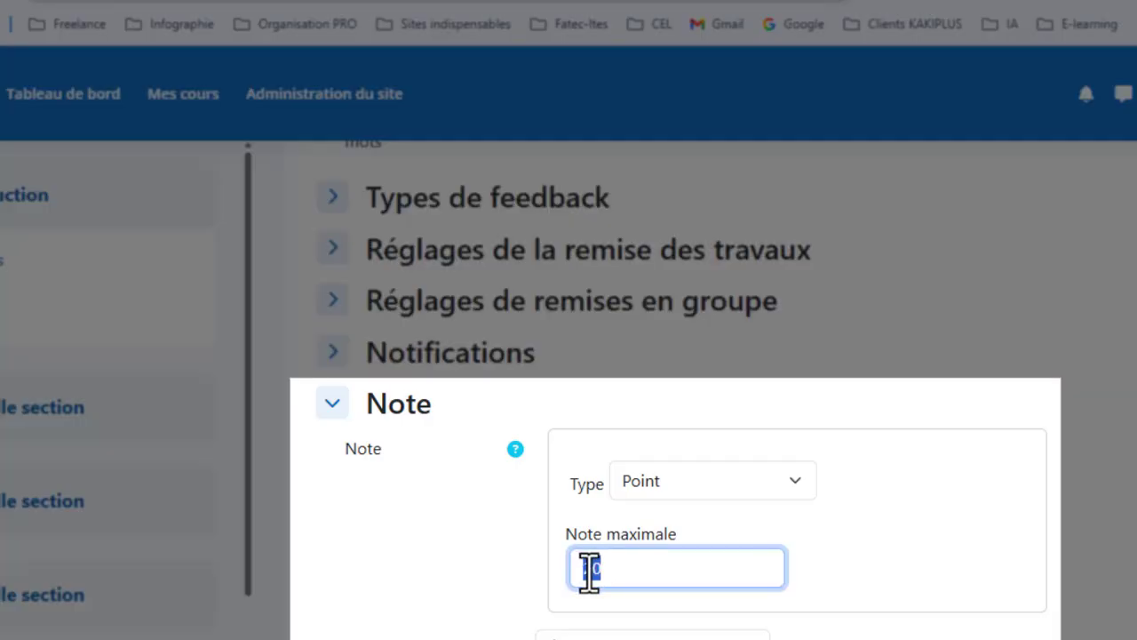
{"action": "scroll", "coordinate": [655, 534], "scroll_direction": "down", "scroll_amount": 1}
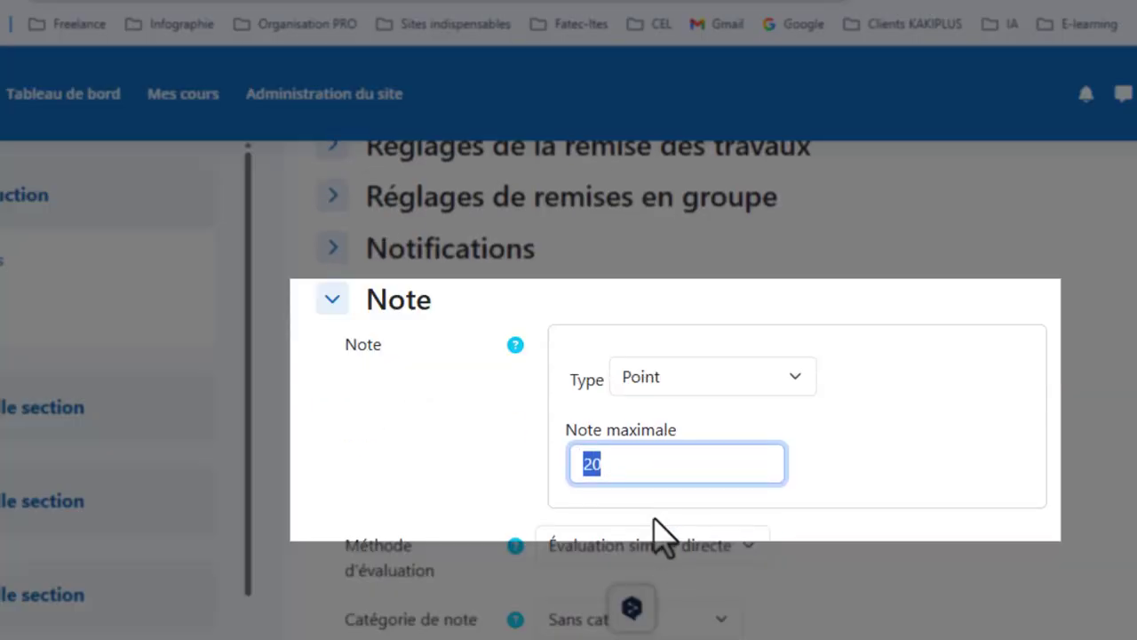
{"action": "left_click", "coordinate": [637, 464]}
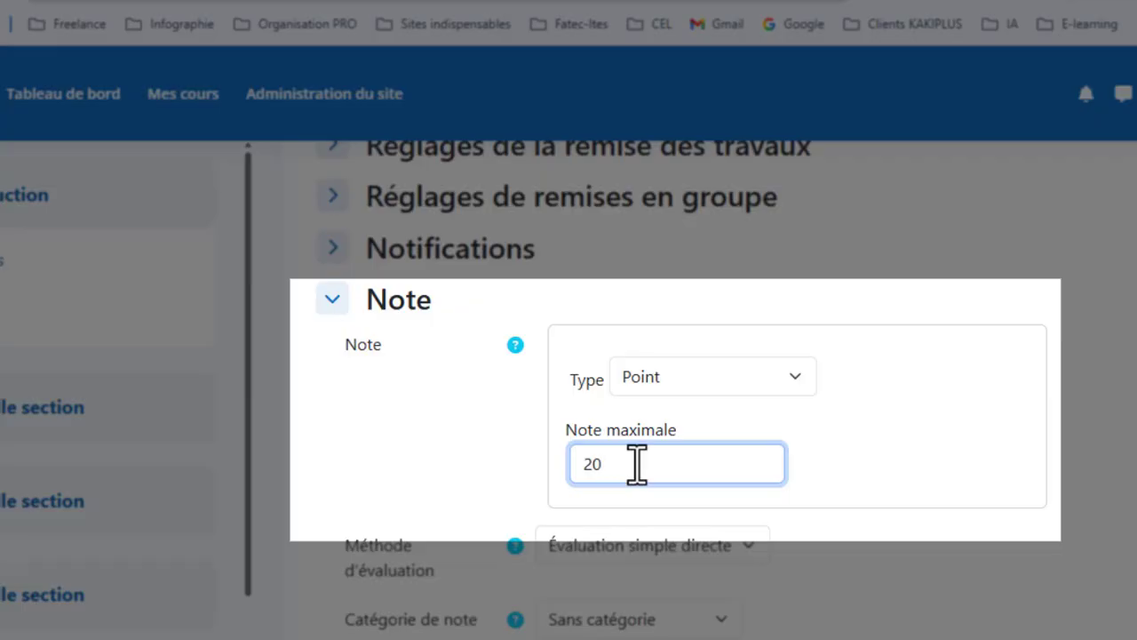
{"action": "scroll", "coordinate": [637, 463], "scroll_direction": "down", "scroll_amount": 2}
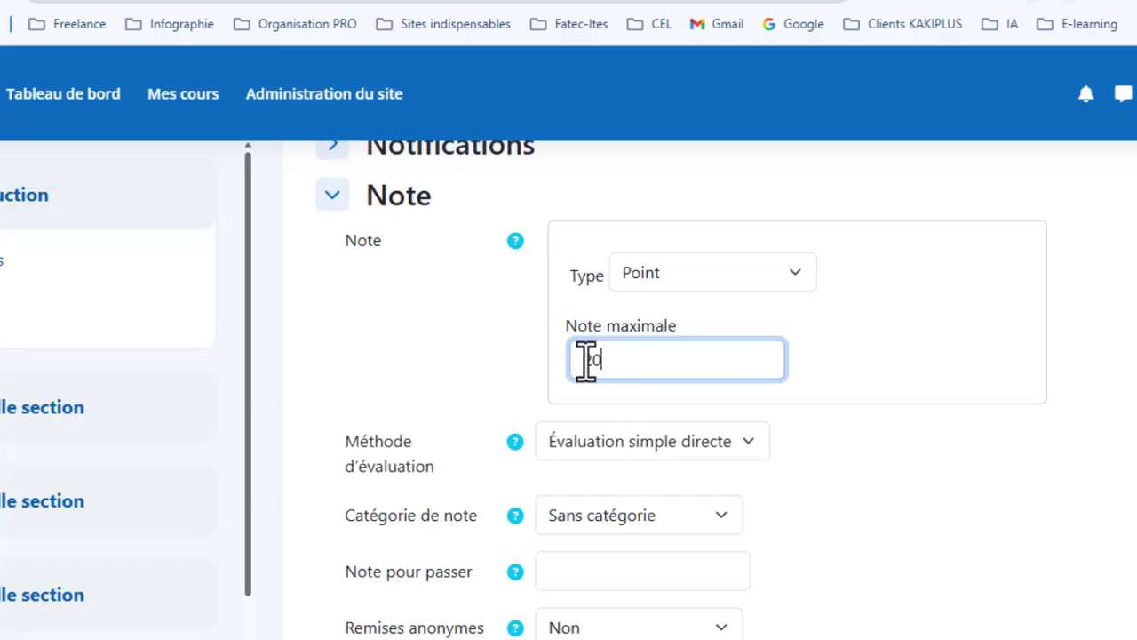
{"action": "left_click_drag", "start_coordinate": [586, 360], "coordinate": [616, 360]}
{"action": "left_click", "coordinate": [619, 360]}
{"action": "left_click_drag", "start_coordinate": [581, 364], "coordinate": [617, 360]}
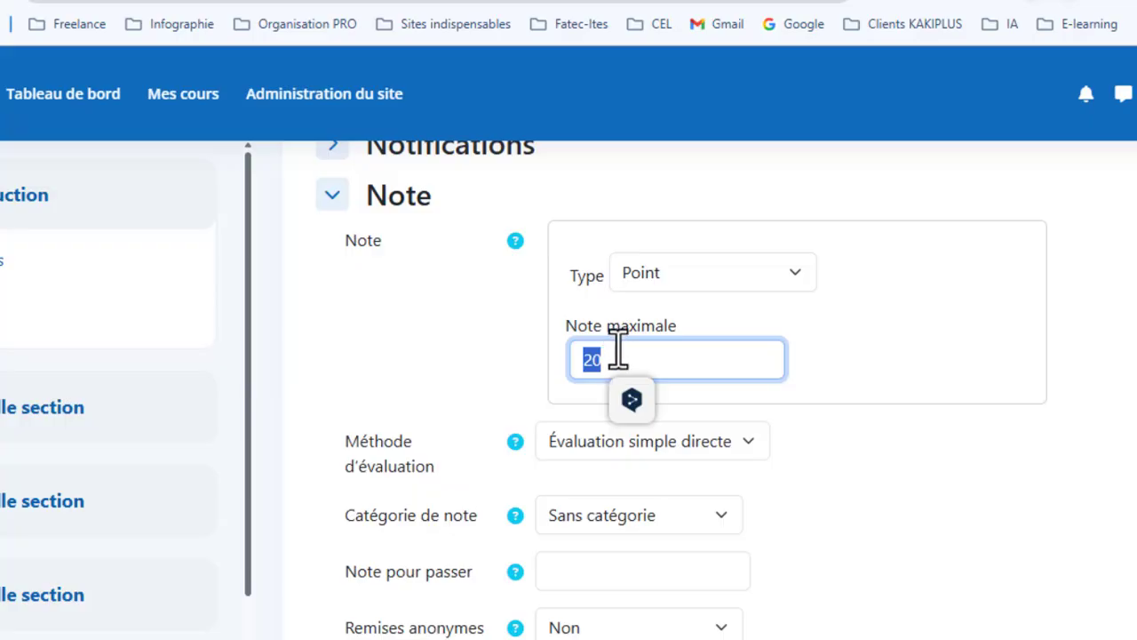
{"action": "left_click", "coordinate": [538, 358]}
Step: Switch to the Word document and copy the two sentences beneath the heading "Instructions de l'activité"
{"action": "scroll", "coordinate": [539, 357], "scroll_direction": "up", "scroll_amount": 4}
{"action": "scroll", "coordinate": [539, 358], "scroll_direction": "up", "scroll_amount": 10}
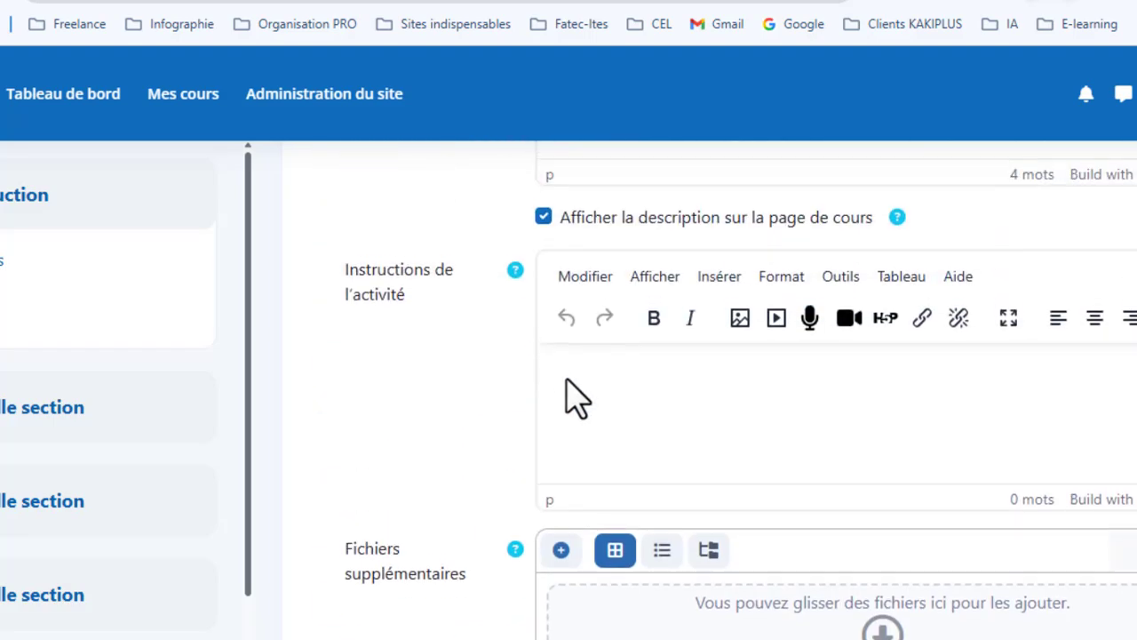
{"action": "scroll", "coordinate": [568, 391], "scroll_direction": "up", "scroll_amount": 1}
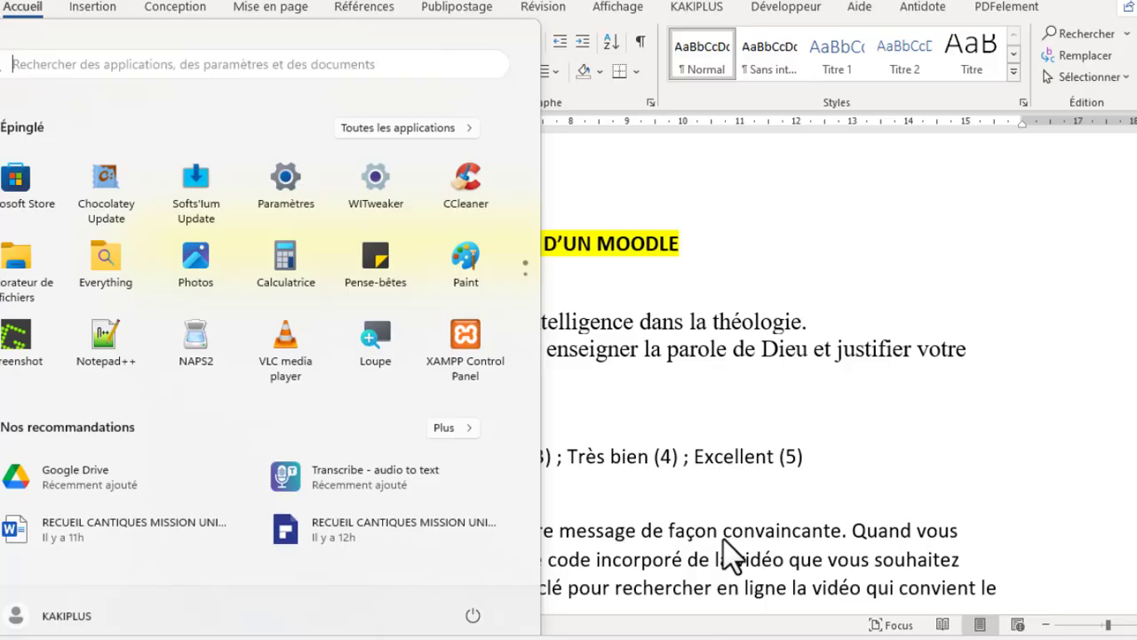
{"action": "left_click", "coordinate": [731, 553]}
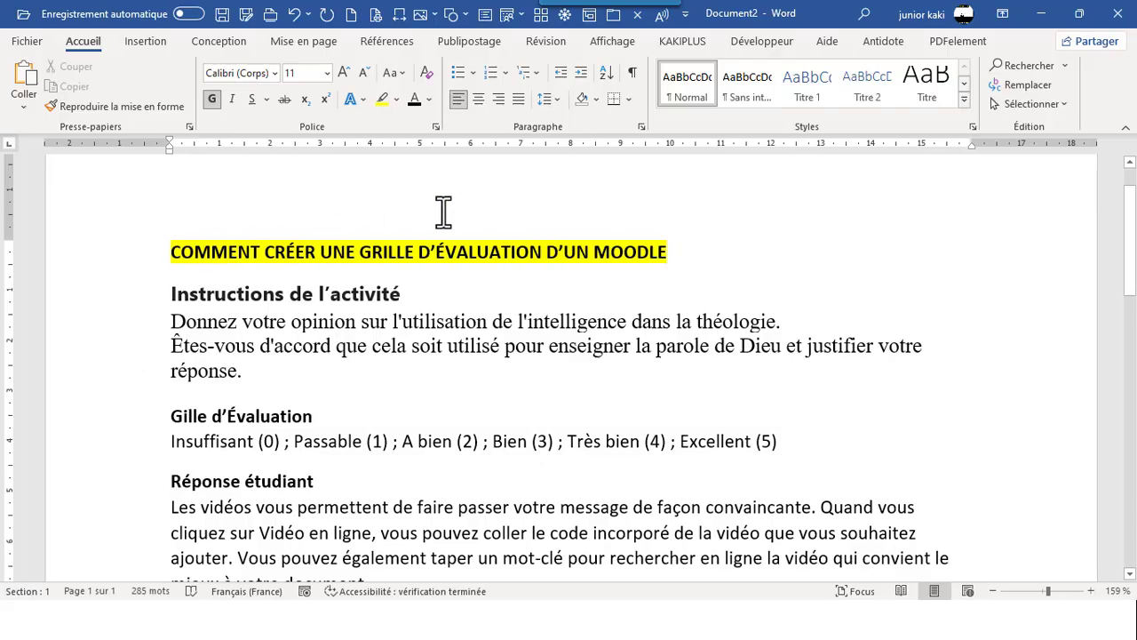
{"action": "left_click", "coordinate": [147, 336]}
{"action": "left_click_drag", "start_coordinate": [148, 336], "coordinate": [143, 362]}
{"action": "key", "text": "ctrl+c"}
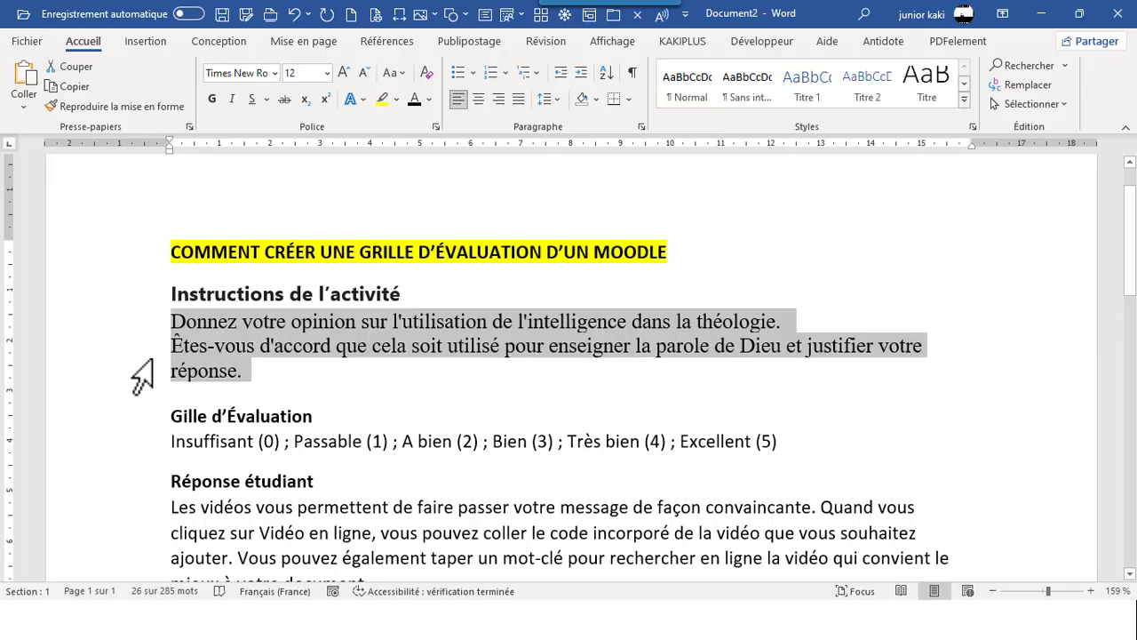
Step: Return to Moodle in the browser and paste the copied text into the assignment's Instructions de l'activité
{"action": "key", "text": "super"}
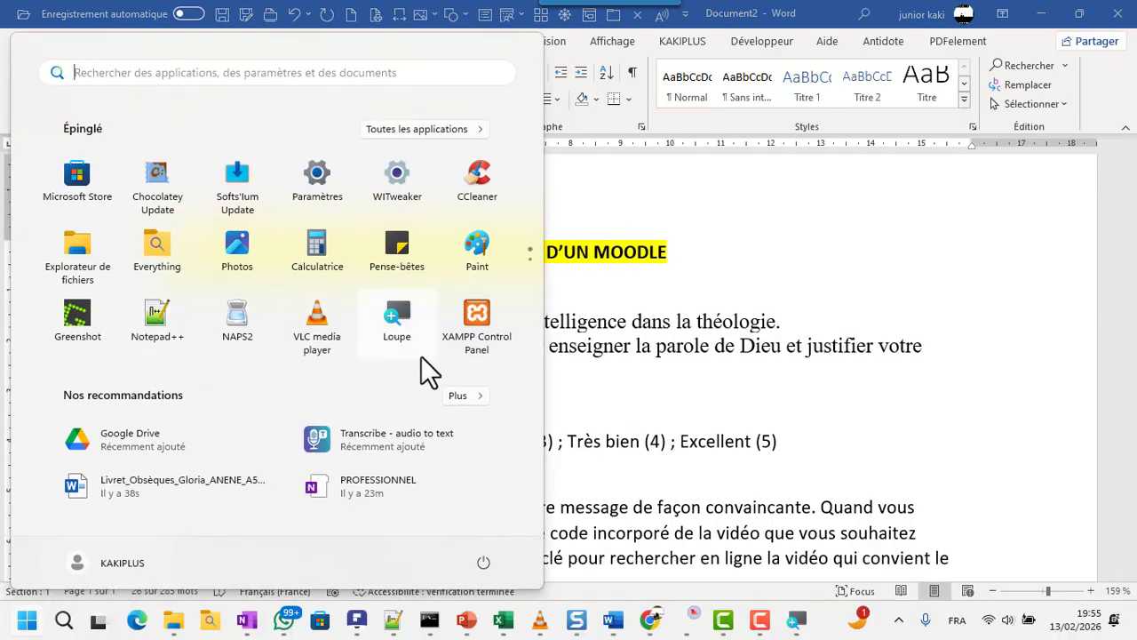
{"action": "left_click", "coordinate": [646, 624]}
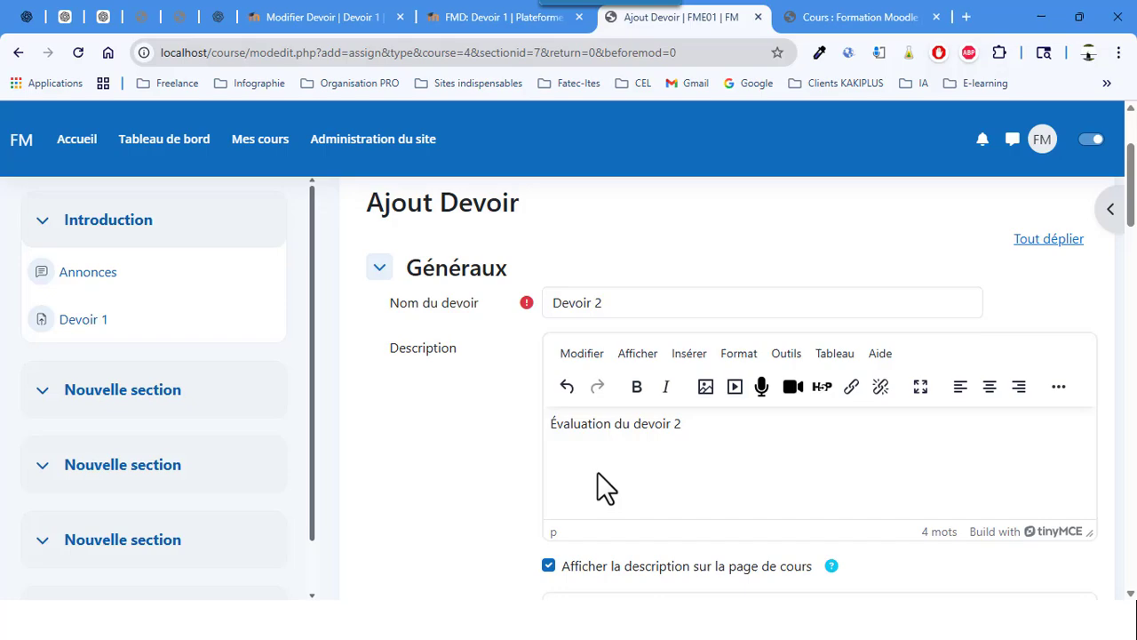
{"action": "scroll", "coordinate": [597, 457], "scroll_direction": "down", "scroll_amount": 3}
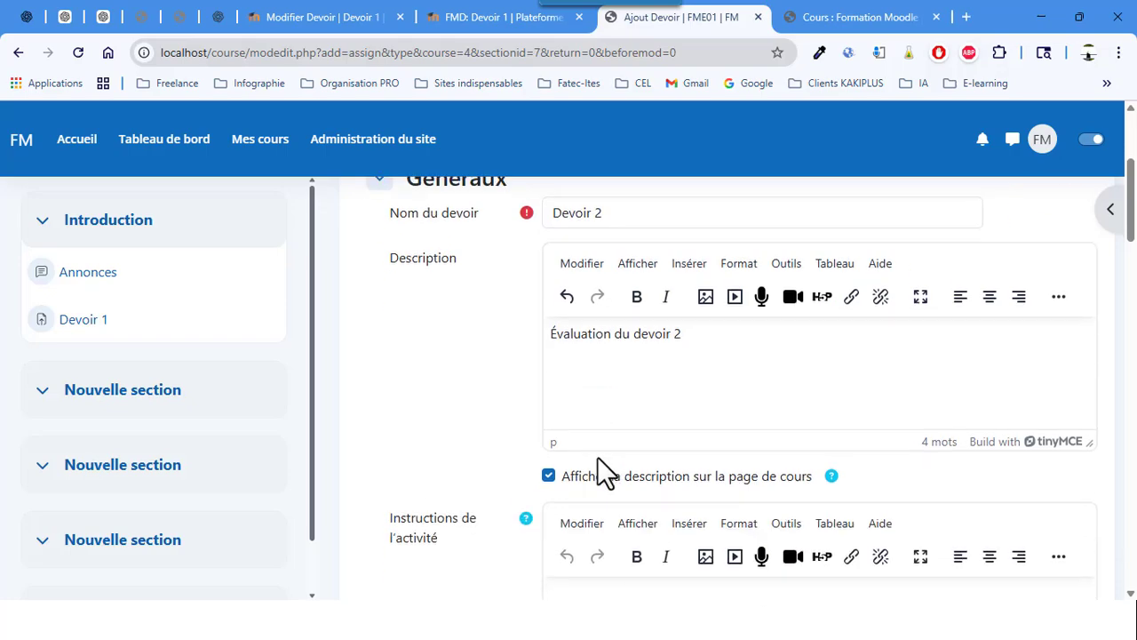
{"action": "left_click", "coordinate": [597, 457]}
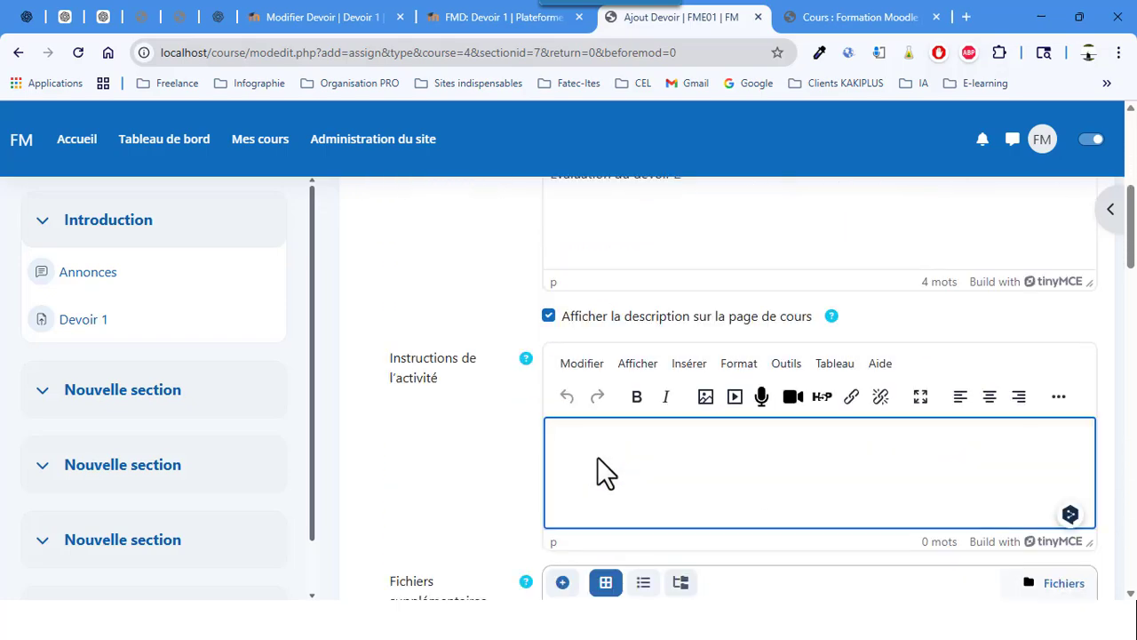
{"action": "key", "text": "ctrl+v"}
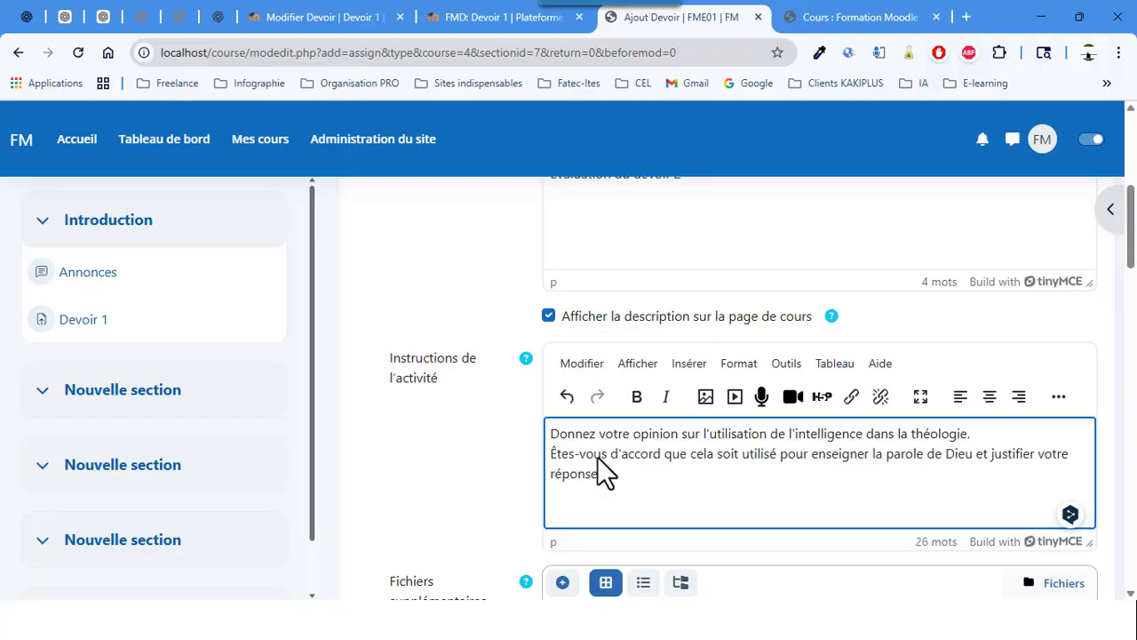
Step: Add the line "NB: C'est un travail à faire en ligne sur la plate-forme Moodle" below the pasted activity instructions
{"action": "scroll", "coordinate": [597, 459], "scroll_direction": "down", "scroll_amount": 2}
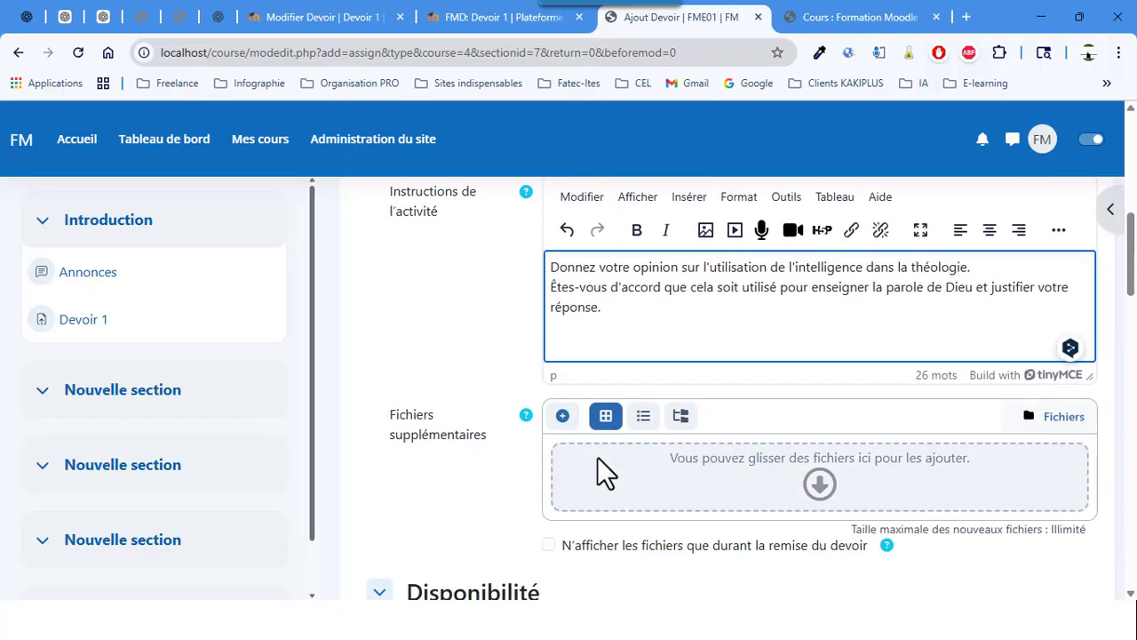
{"action": "scroll", "coordinate": [597, 457], "scroll_direction": "down", "scroll_amount": 2}
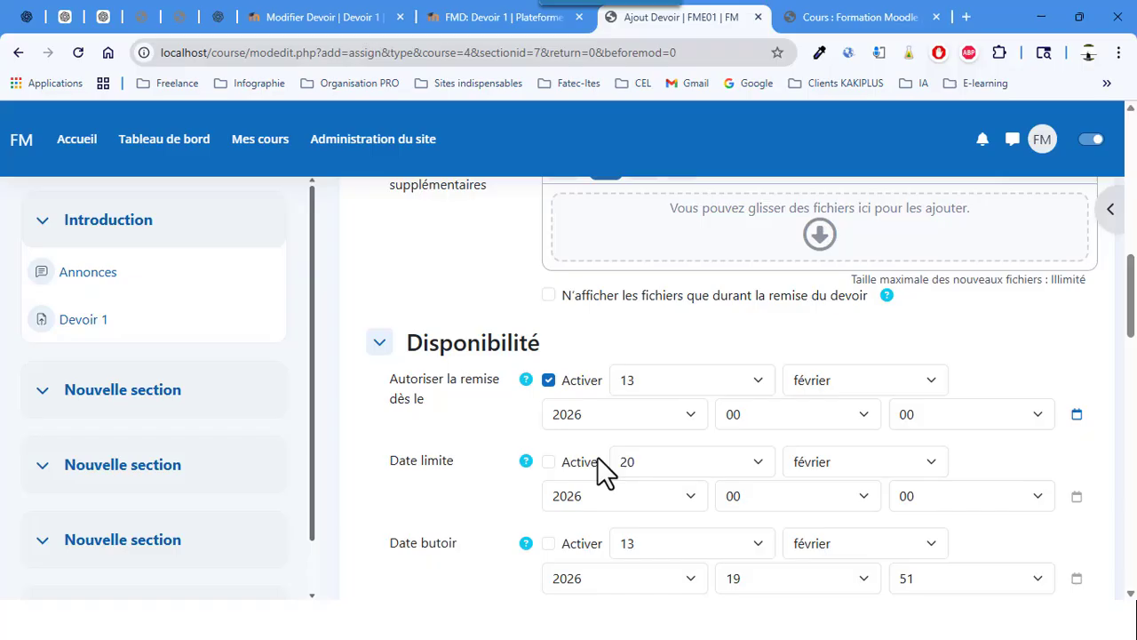
{"action": "scroll", "coordinate": [597, 457], "scroll_direction": "up", "scroll_amount": 1}
{"action": "scroll", "coordinate": [597, 457], "scroll_direction": "up", "scroll_amount": 2}
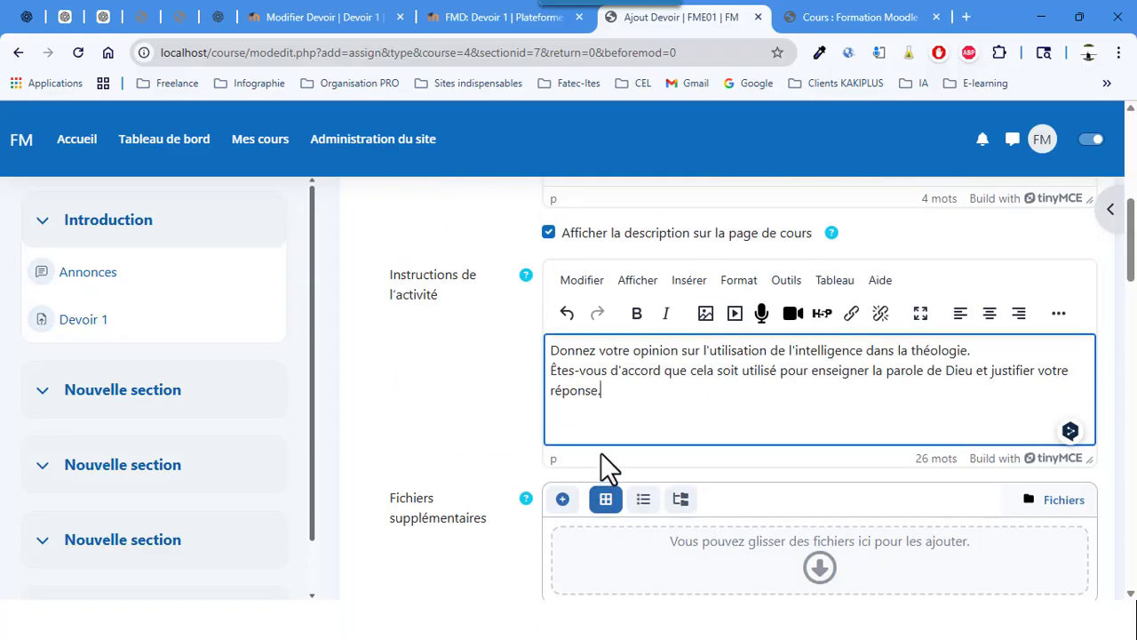
{"action": "key", "text": "Return"}
{"action": "type", "text": "NB: Cest"}
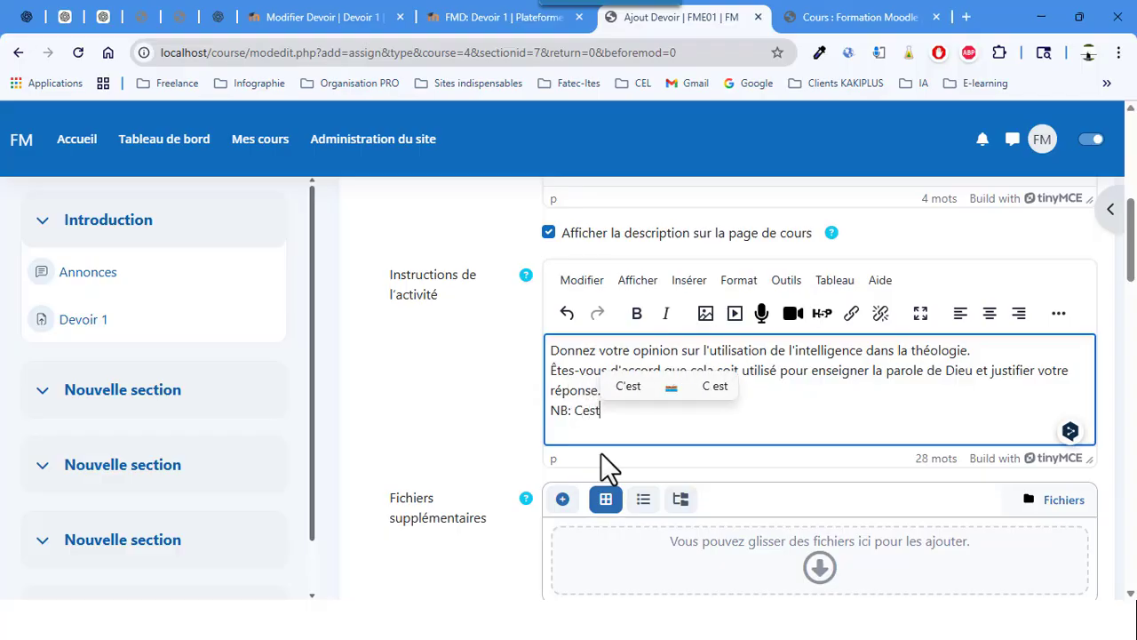
{"action": "key", "text": "BackSpace"}
{"action": "key", "text": "BackSpace"}
{"action": "key", "text": "BackSpace"}
{"action": "type", "text": "'est "}
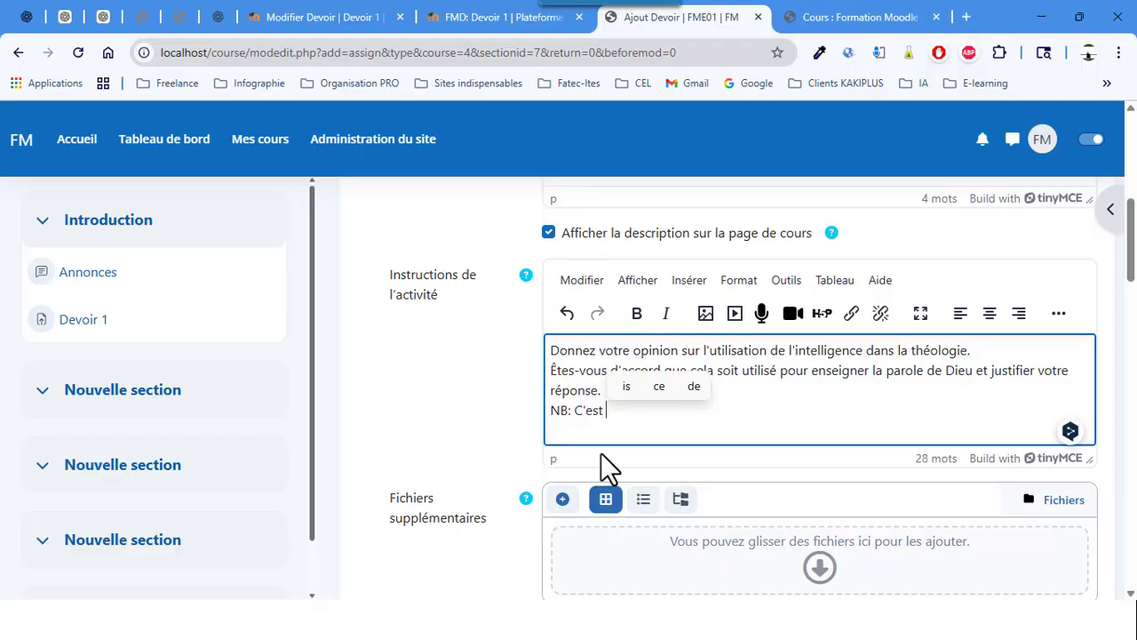
{"action": "type", "text": "un travail à fa"}
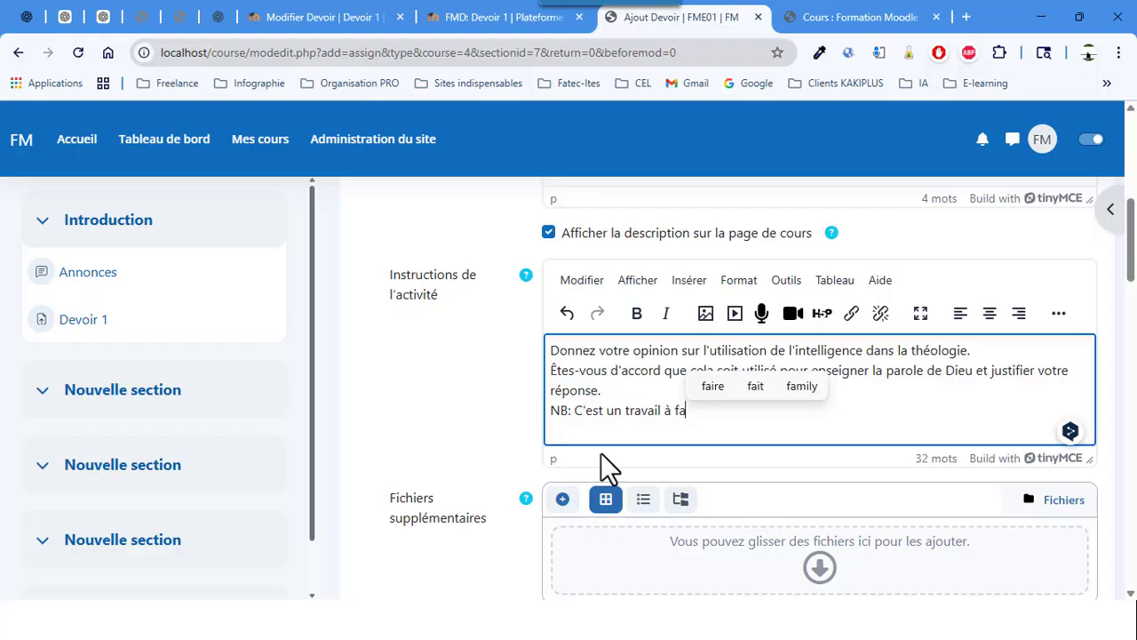
{"action": "type", "text": "ire en ;ign"}
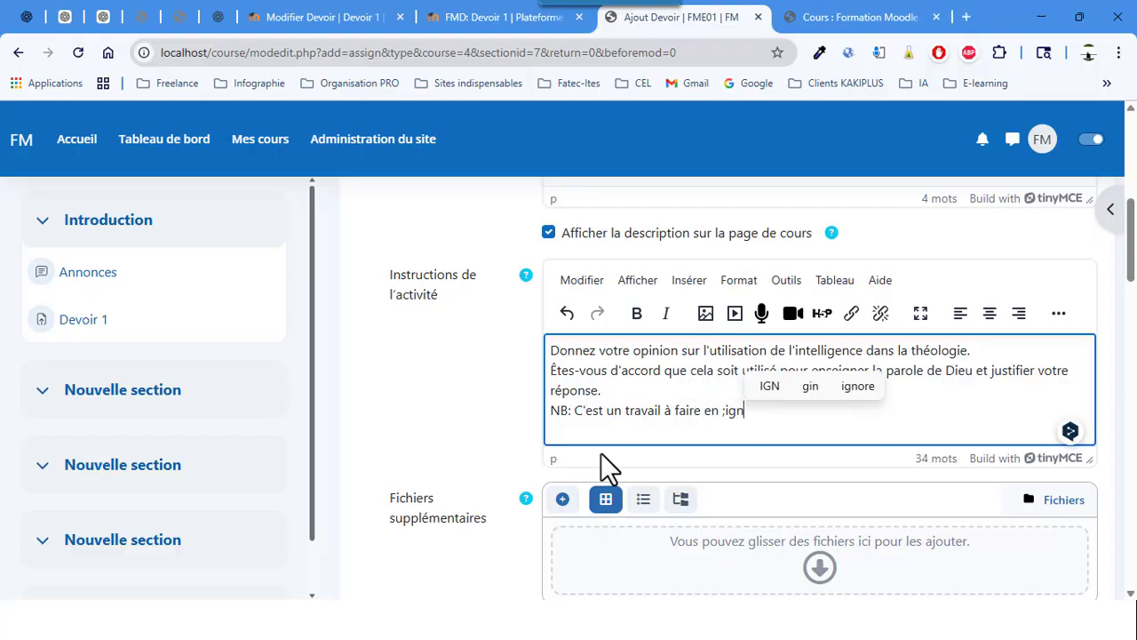
{"action": "key", "text": "BackSpace"}
{"action": "key", "text": "BackSpace"}
{"action": "key", "text": "BackSpace"}
{"action": "key", "text": "BackSpace"}
{"action": "type", "text": "ligne "}
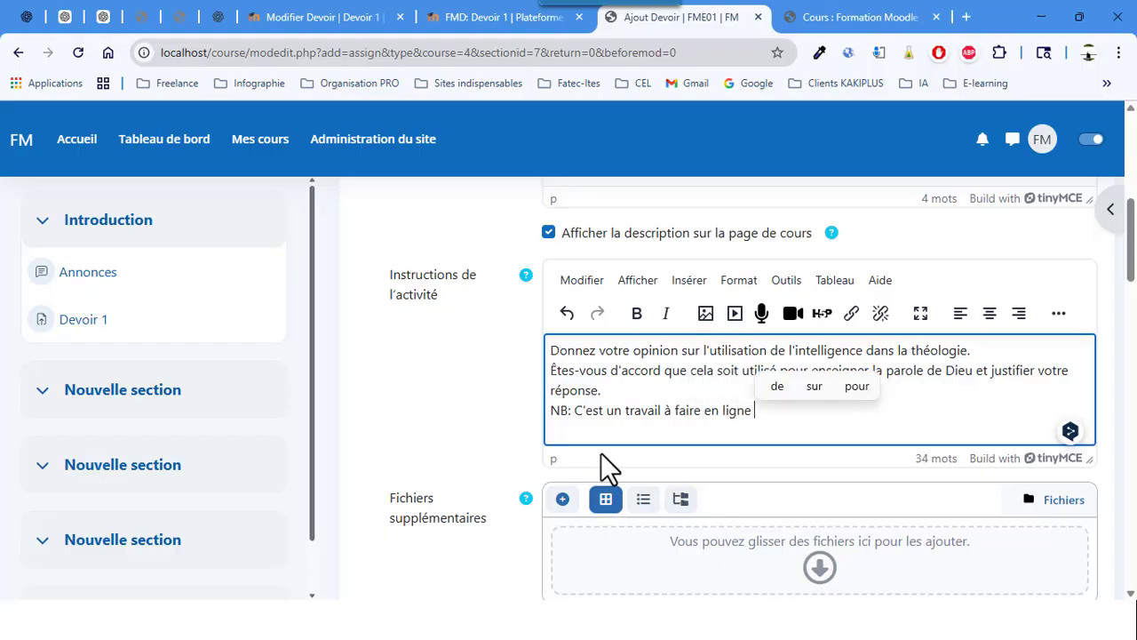
{"action": "type", "text": "sur la plate"}
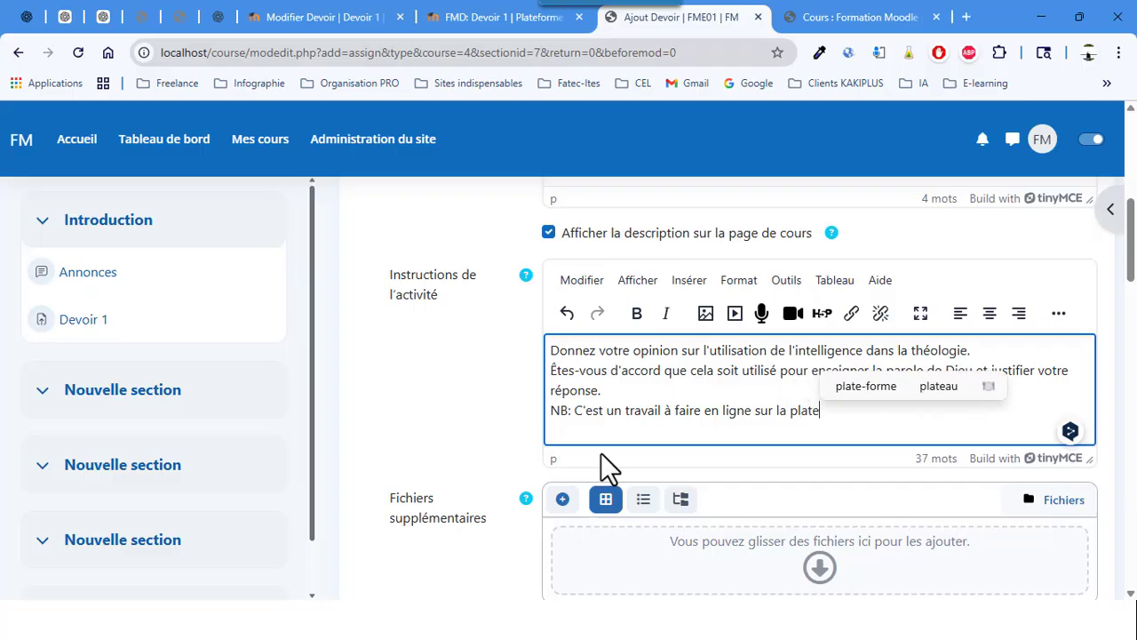
{"action": "left_click", "coordinate": [862, 388]}
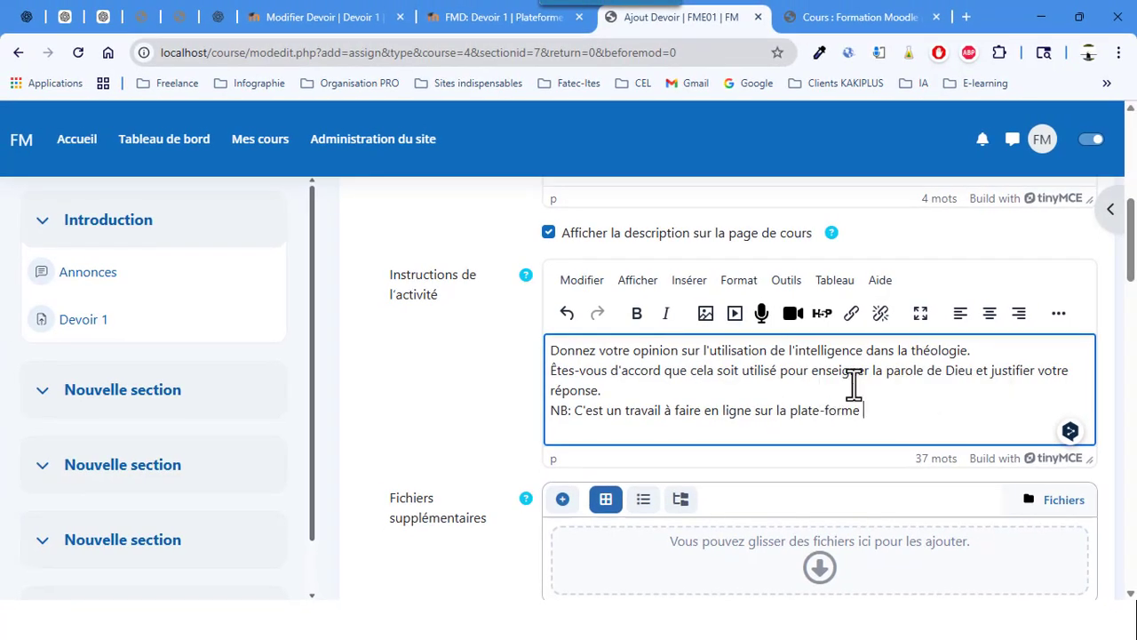
{"action": "type", "text": "M"}
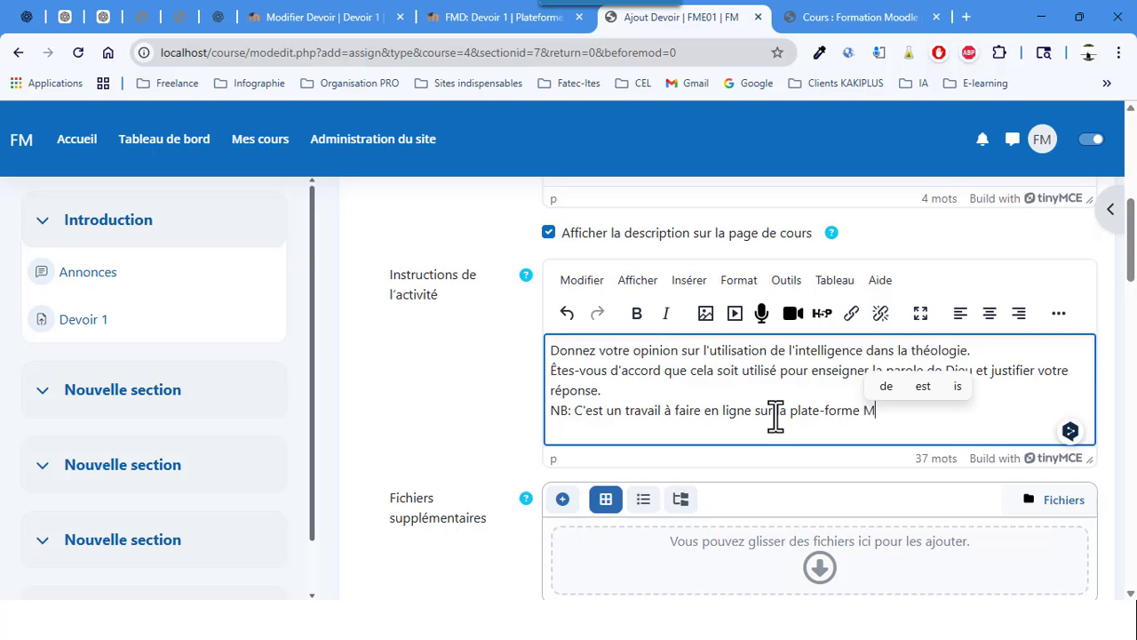
{"action": "type", "text": "oodle"}
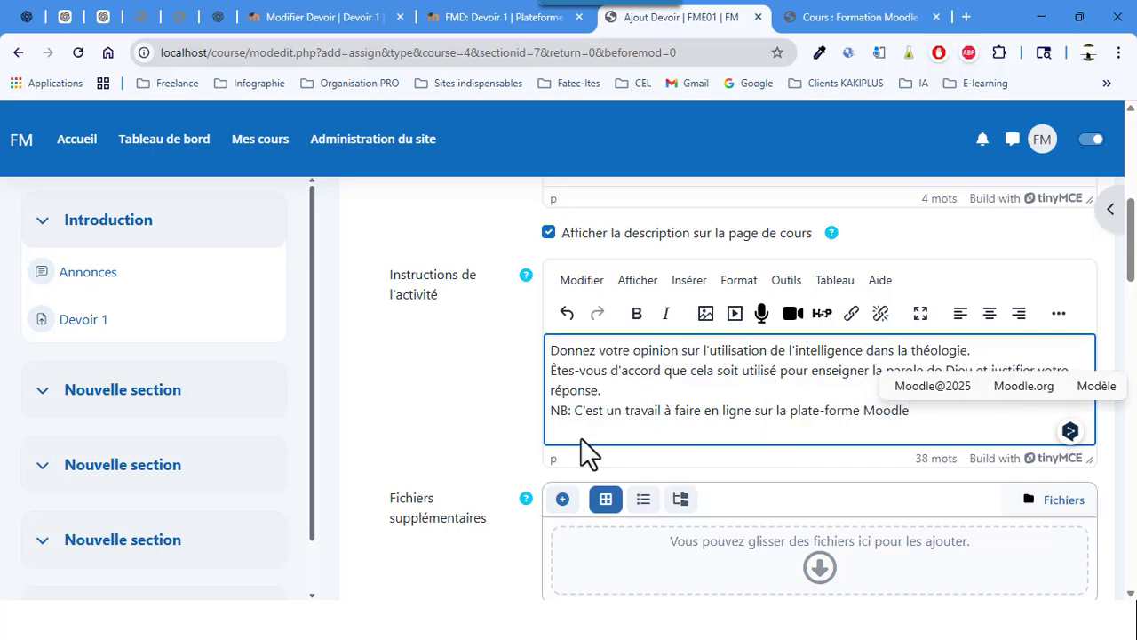
Step: Set the assignment's Méthode d'évaluation to Grille d'évaluation, and save and display the assignment
{"action": "scroll", "coordinate": [744, 372], "scroll_direction": "down", "scroll_amount": 5}
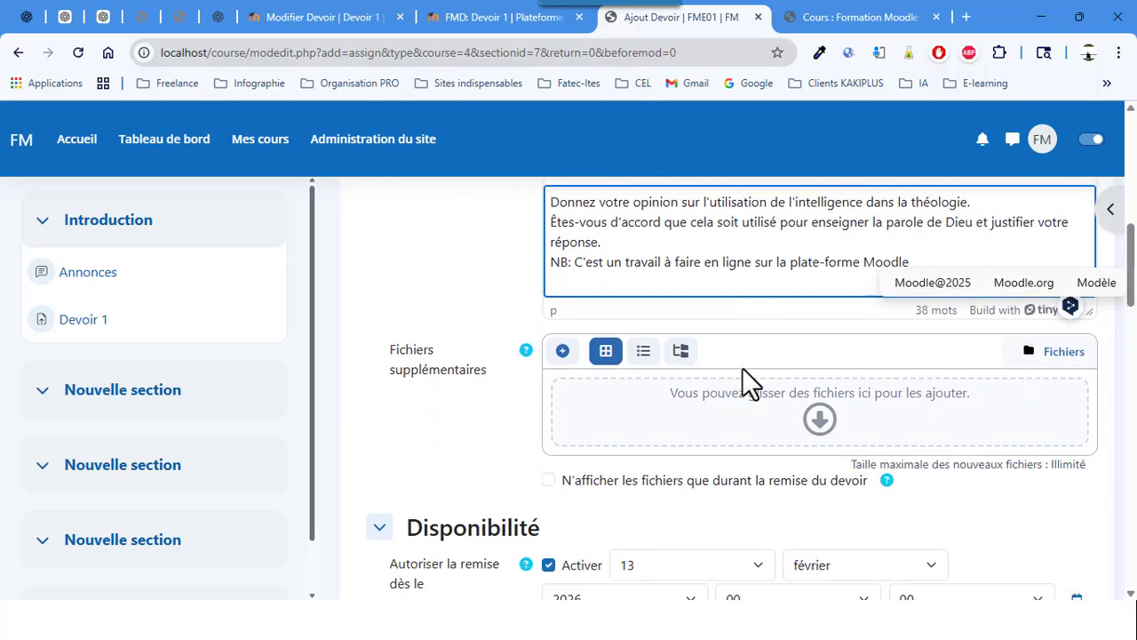
{"action": "scroll", "coordinate": [742, 367], "scroll_direction": "down", "scroll_amount": 6}
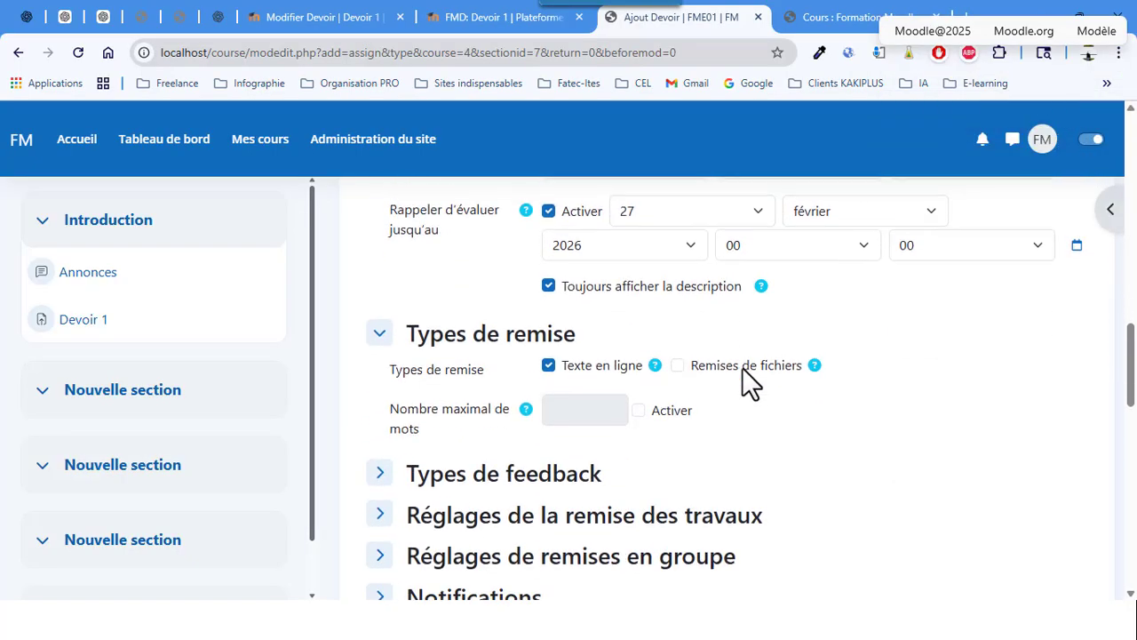
{"action": "scroll", "coordinate": [742, 369], "scroll_direction": "down", "scroll_amount": 4}
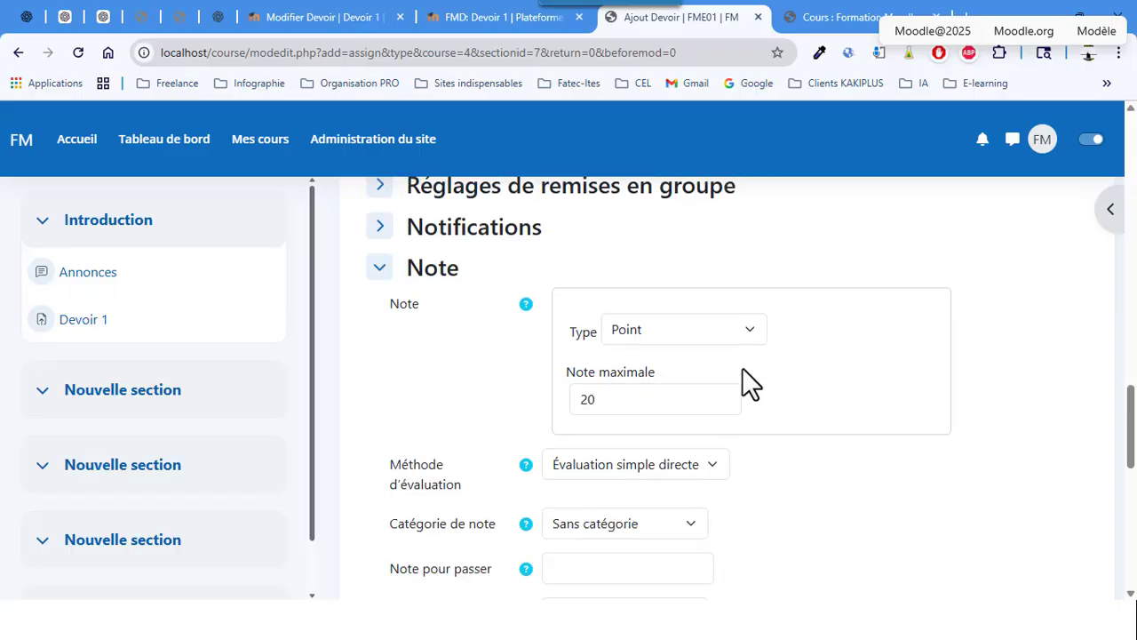
{"action": "scroll", "coordinate": [741, 367], "scroll_direction": "up", "scroll_amount": 1}
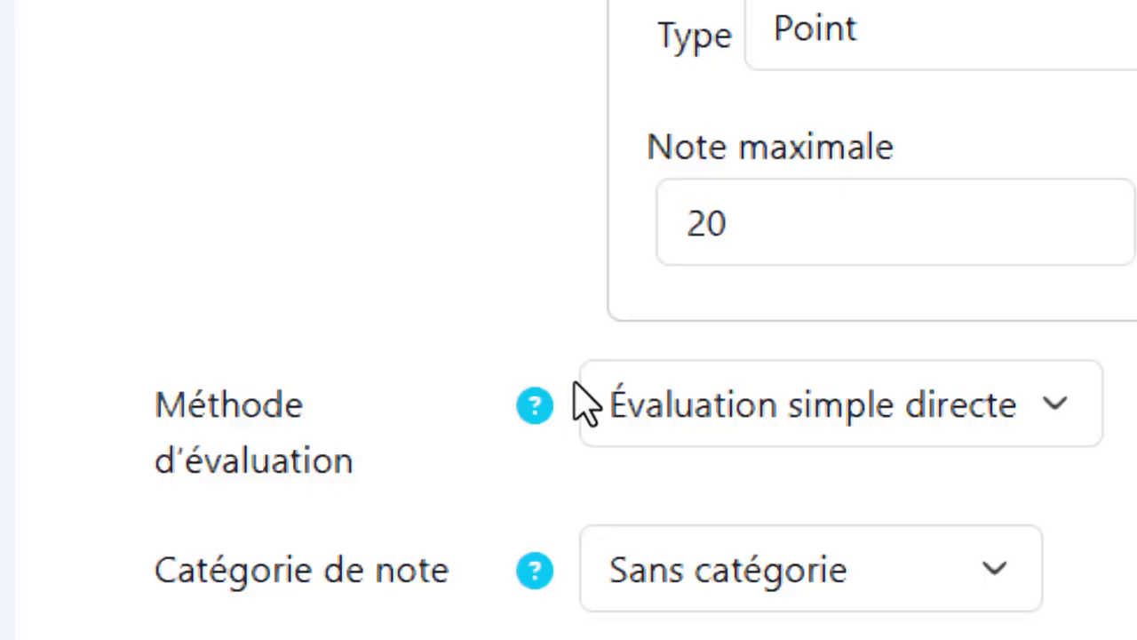
{"action": "left_click", "coordinate": [667, 424]}
{"action": "key", "text": "Down"}
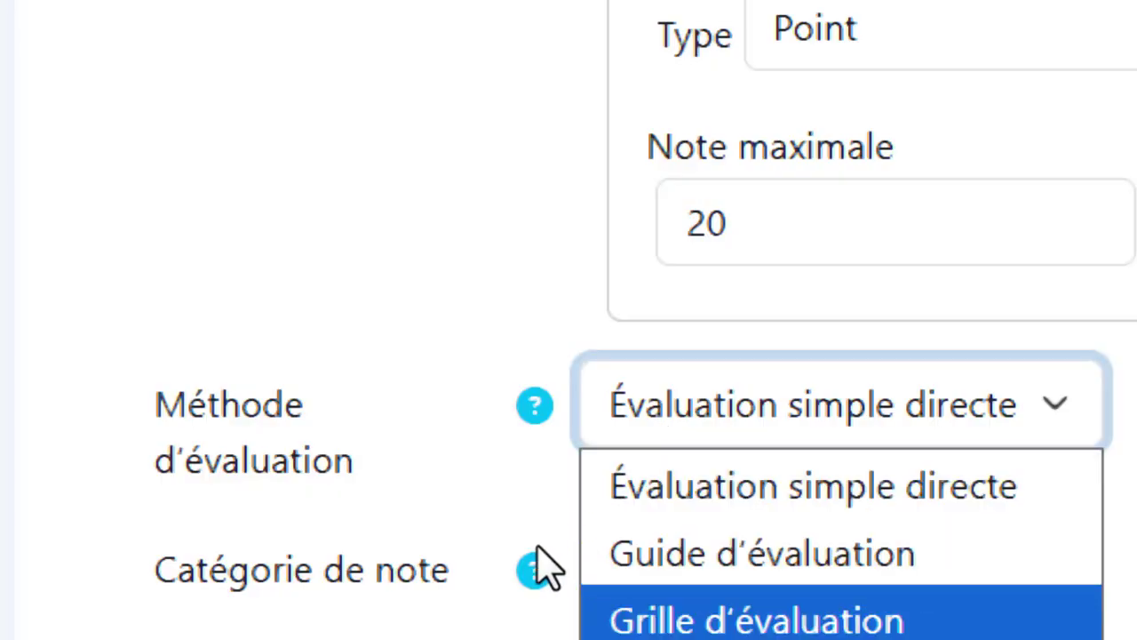
{"action": "key", "text": "Return"}
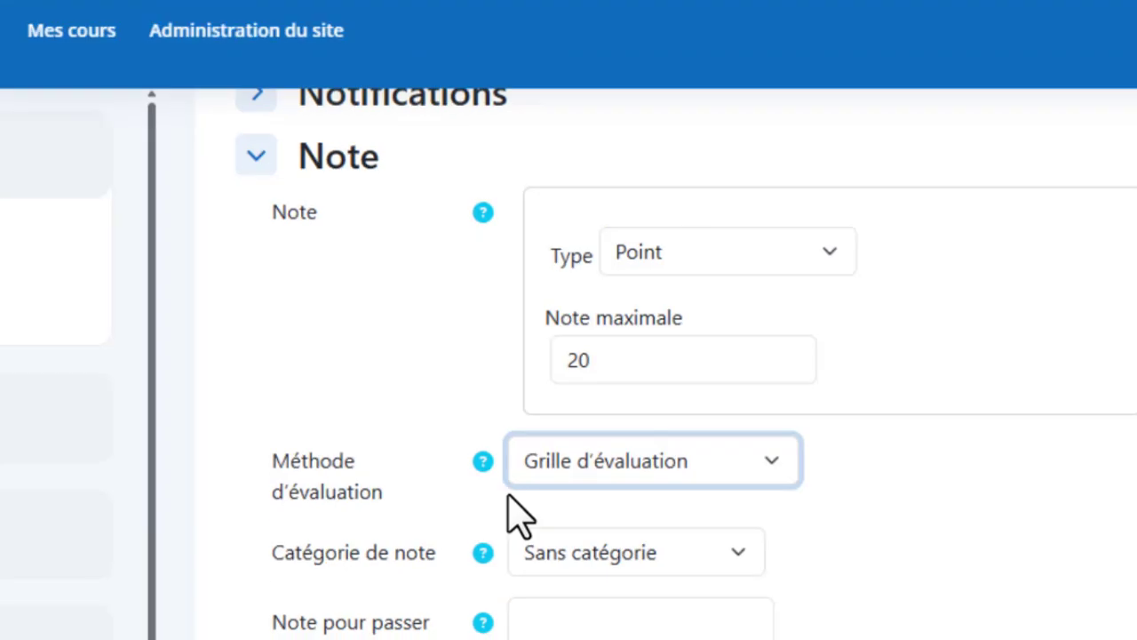
{"action": "scroll", "coordinate": [731, 421], "scroll_direction": "down", "scroll_amount": 10}
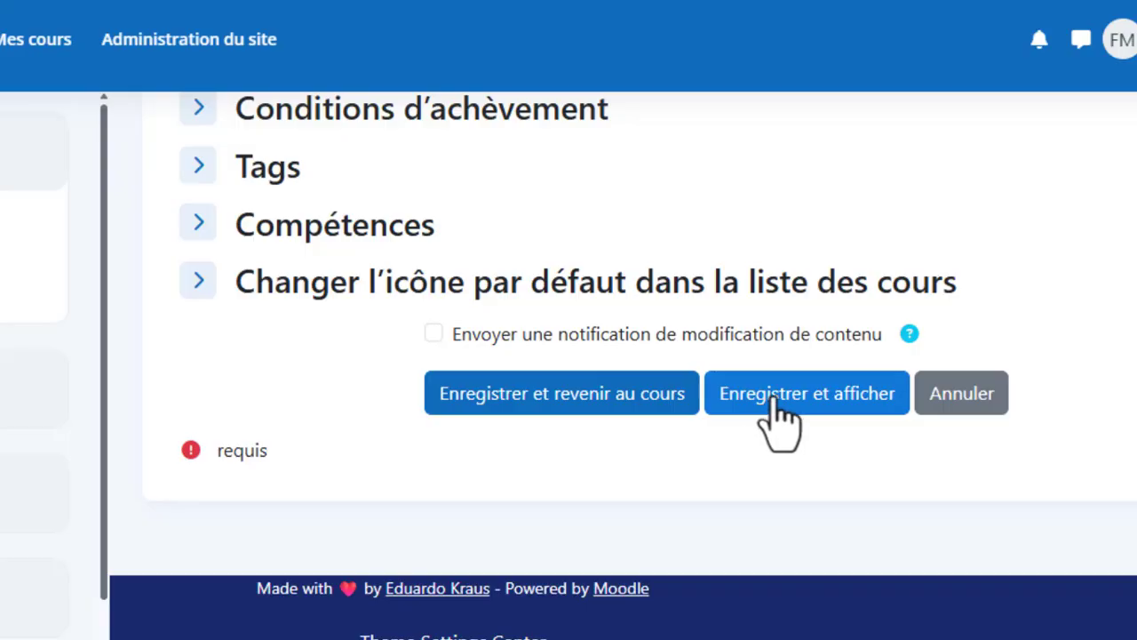
{"action": "left_click", "coordinate": [776, 404]}
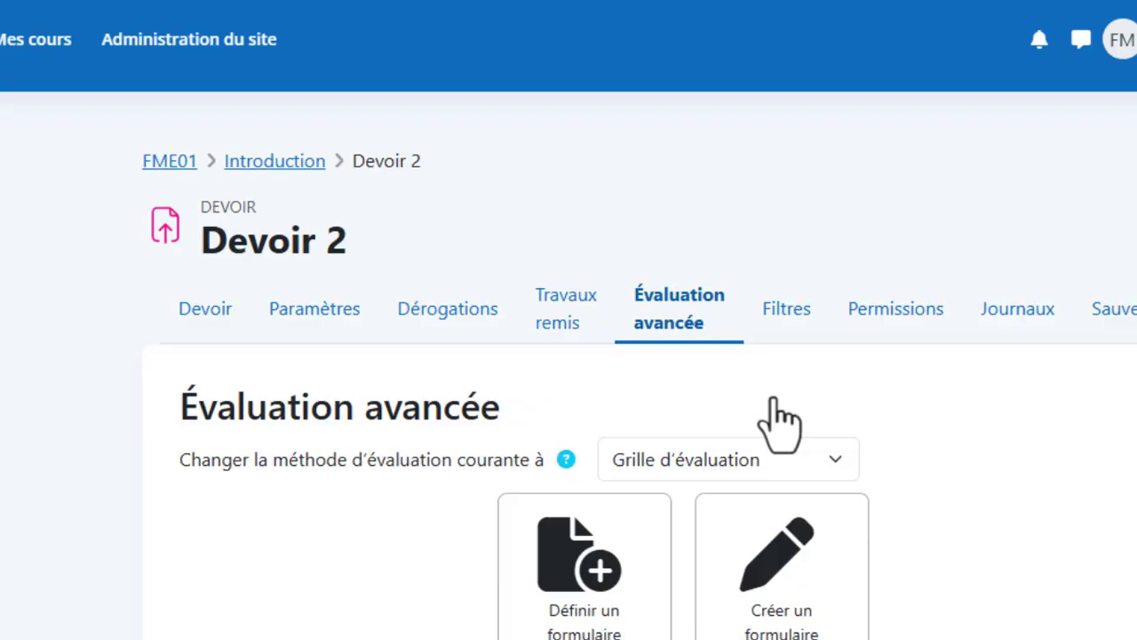
Step: Start defining a new evaluation form for Devoir 2 and name it "Grille d'évaluation"
{"action": "scroll", "coordinate": [775, 408], "scroll_direction": "down", "scroll_amount": 2}
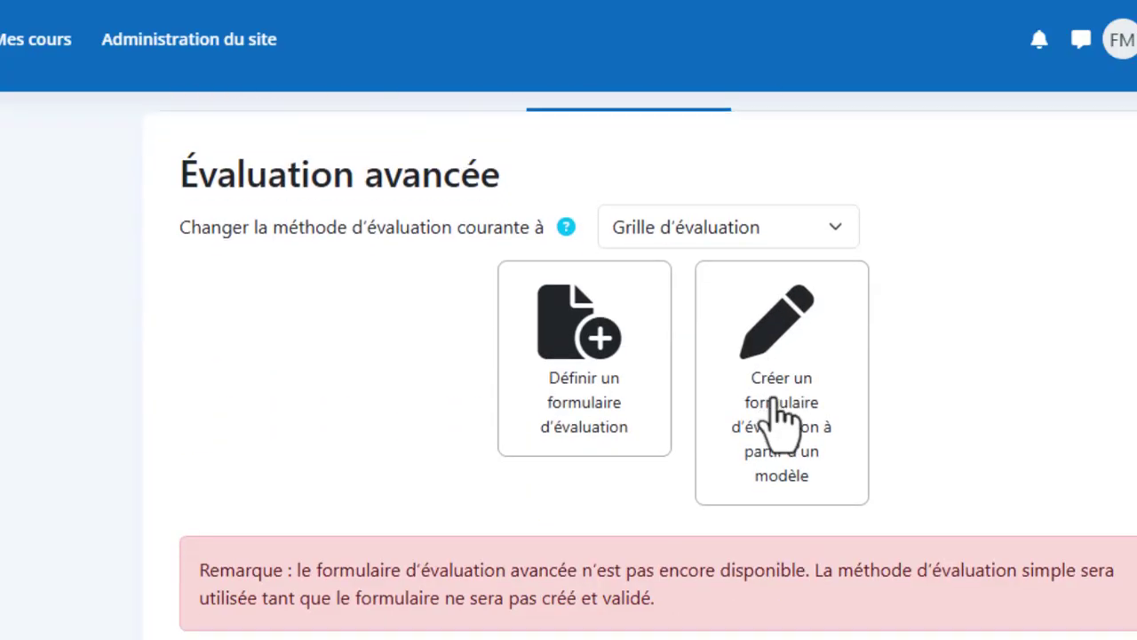
{"action": "left_click", "coordinate": [611, 345]}
{"action": "scroll", "coordinate": [551, 409], "scroll_direction": "down", "scroll_amount": 2}
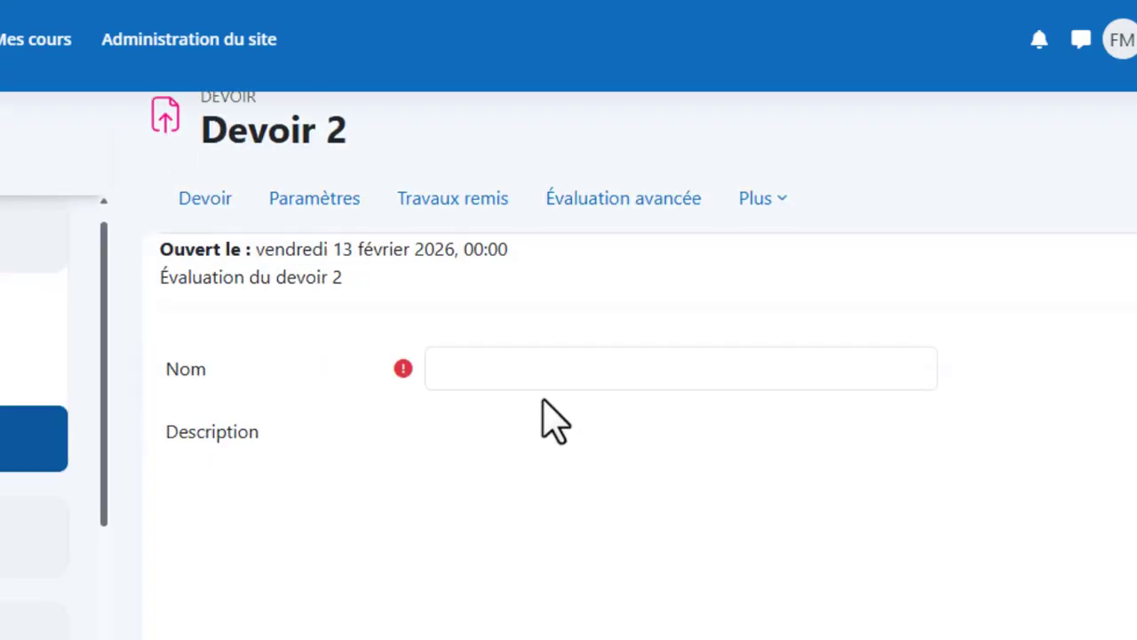
{"action": "left_click", "coordinate": [527, 362]}
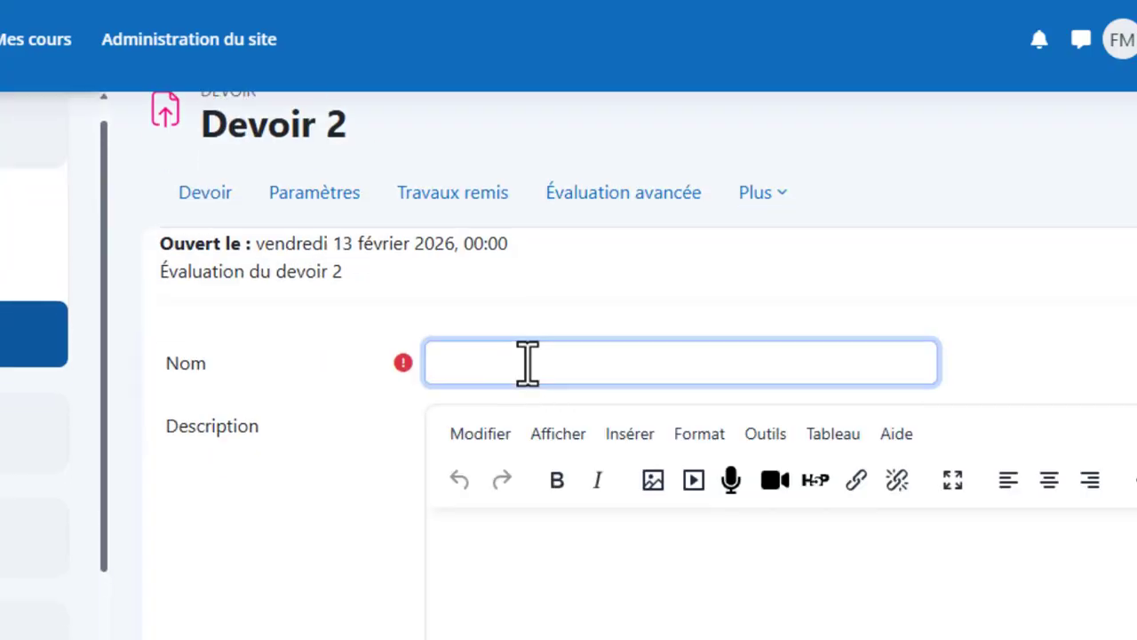
{"action": "type", "text": "Grille d"}
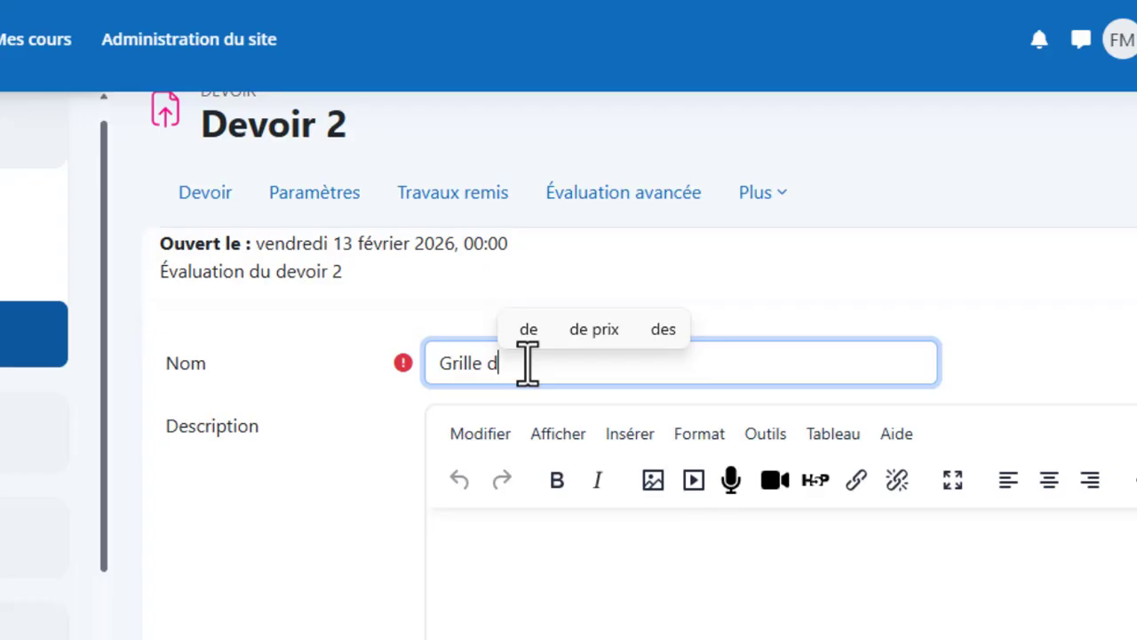
{"action": "type", "text": "'évalution"}
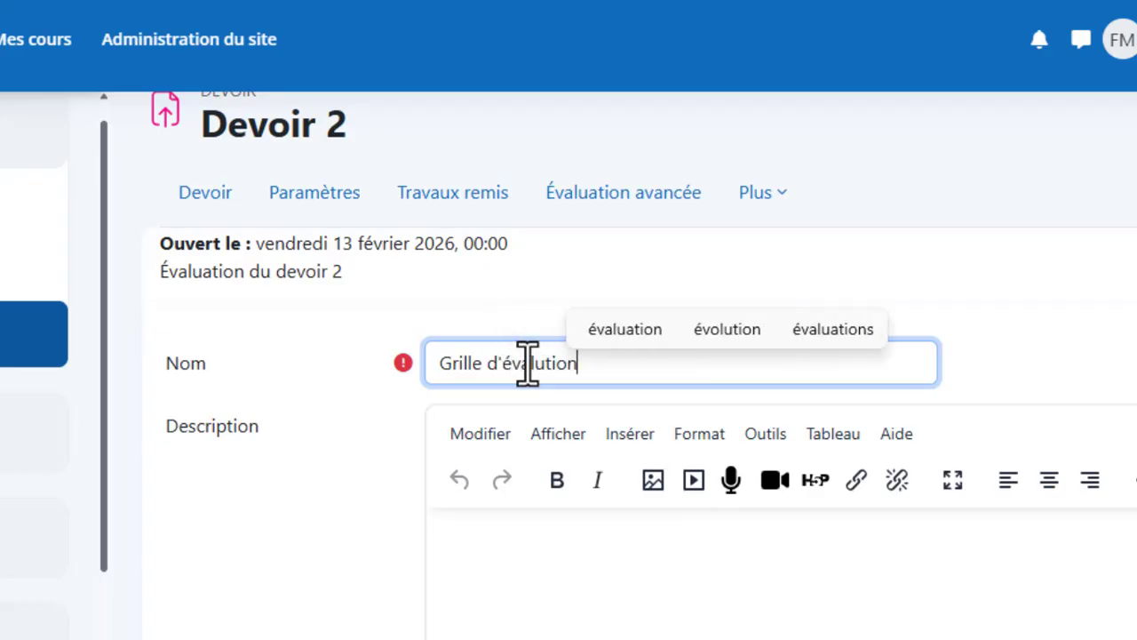
{"action": "scroll", "coordinate": [432, 469], "scroll_direction": "down", "scroll_amount": 1}
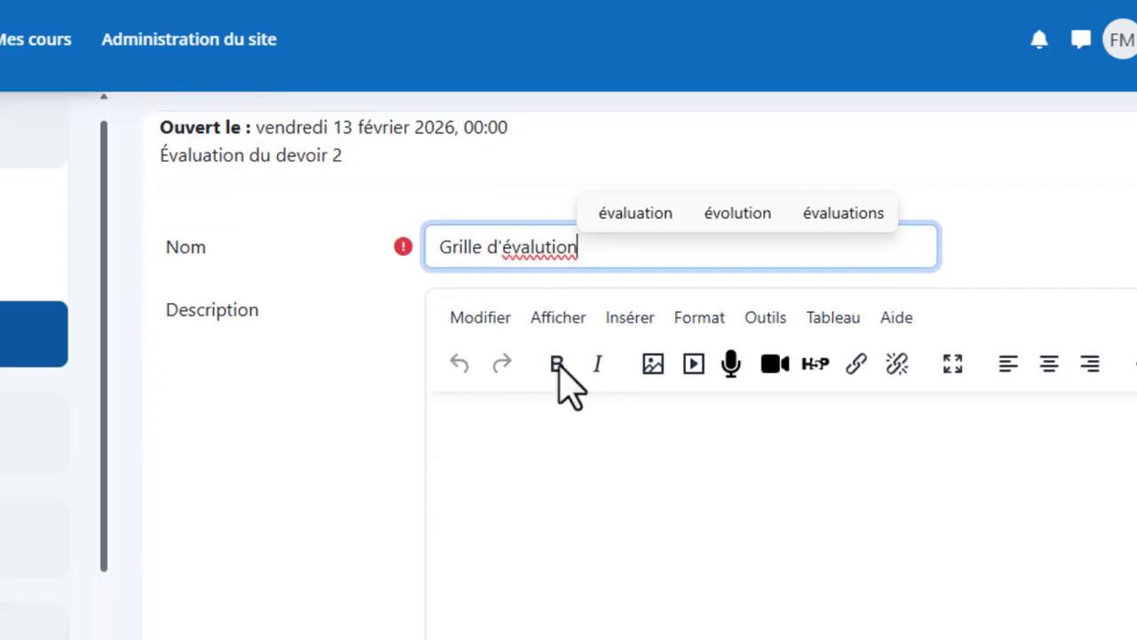
{"action": "left_click", "coordinate": [622, 218]}
Step: Enter the rubric description "Insuffisant (0) ; Passable (1) ; A bien (2) ; Bien (3) ; Très bien (4) ; Excellent (5)"
{"action": "left_click", "coordinate": [473, 498]}
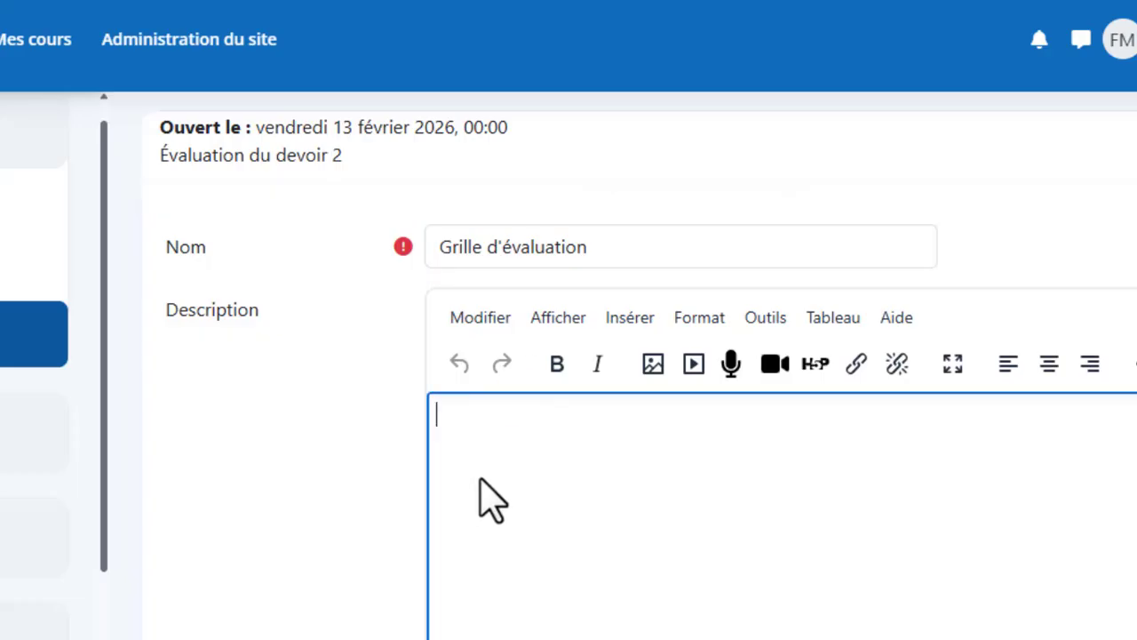
{"action": "scroll", "coordinate": [481, 481], "scroll_direction": "down", "scroll_amount": 1}
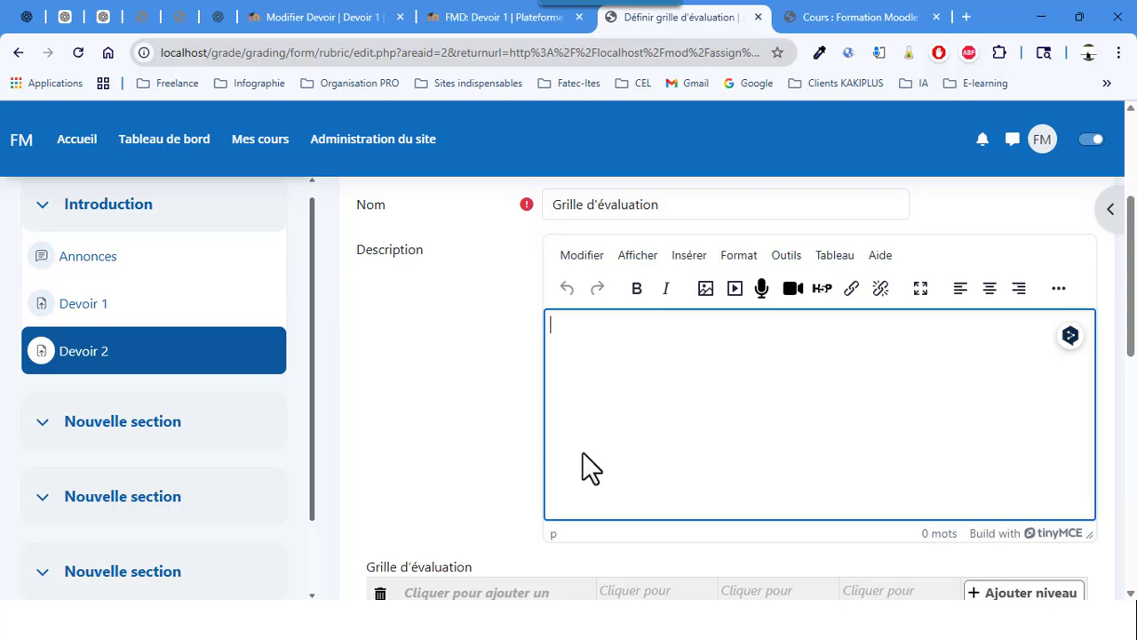
{"action": "type", "text": "Insuffisant (0) ; Passable (1) ; A bien (2) ; Bien (3) ; Très bien (4) ; Excellent (5)"}
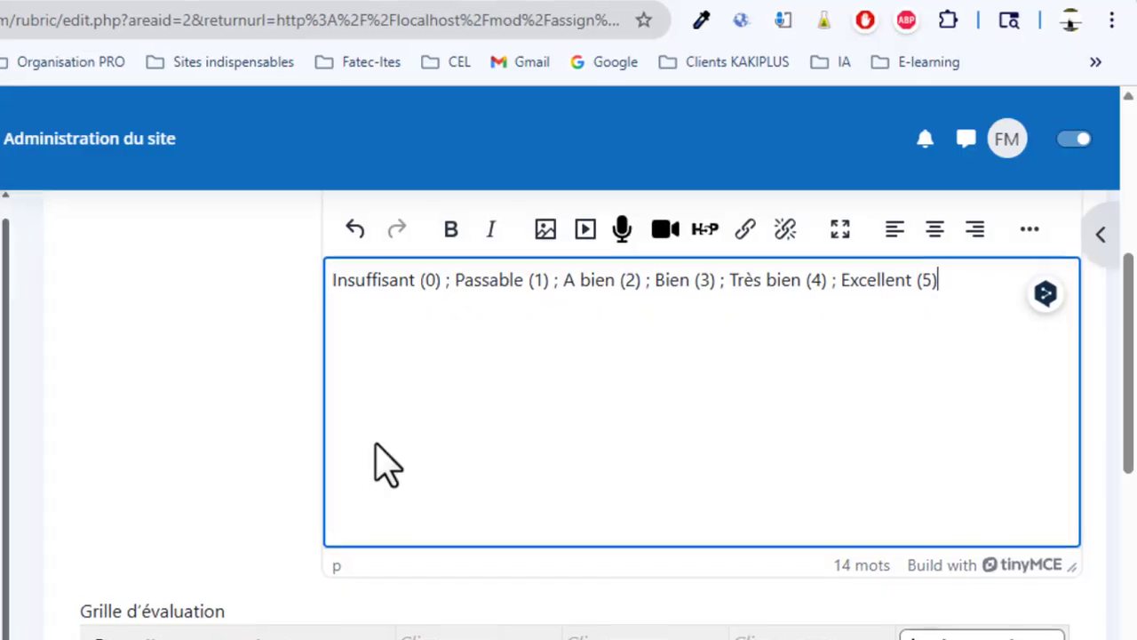
Step: Add three more levels to the rubric's first criterion, for 3, 4 and 5 points
{"action": "scroll", "coordinate": [376, 444], "scroll_direction": "down", "scroll_amount": 1}
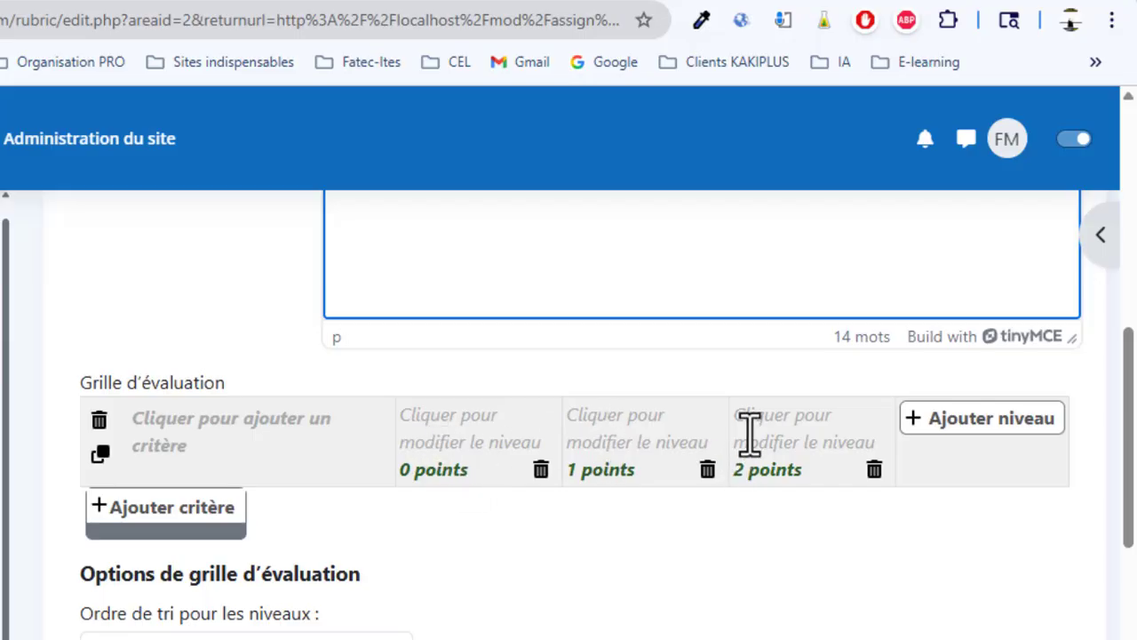
{"action": "left_click", "coordinate": [947, 440]}
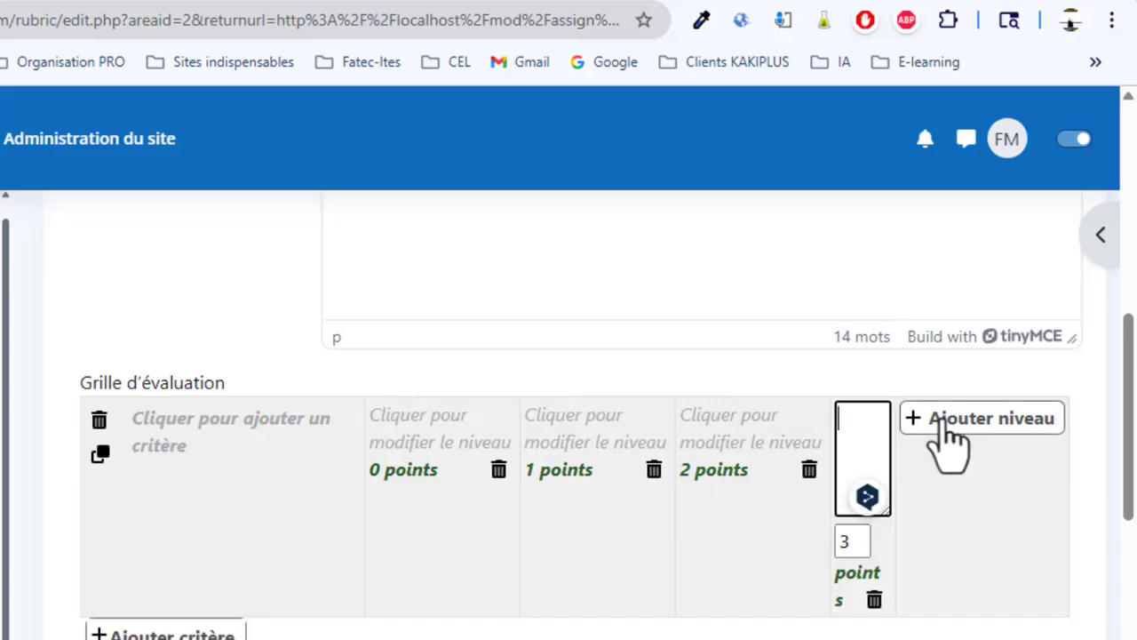
{"action": "left_click", "coordinate": [947, 439]}
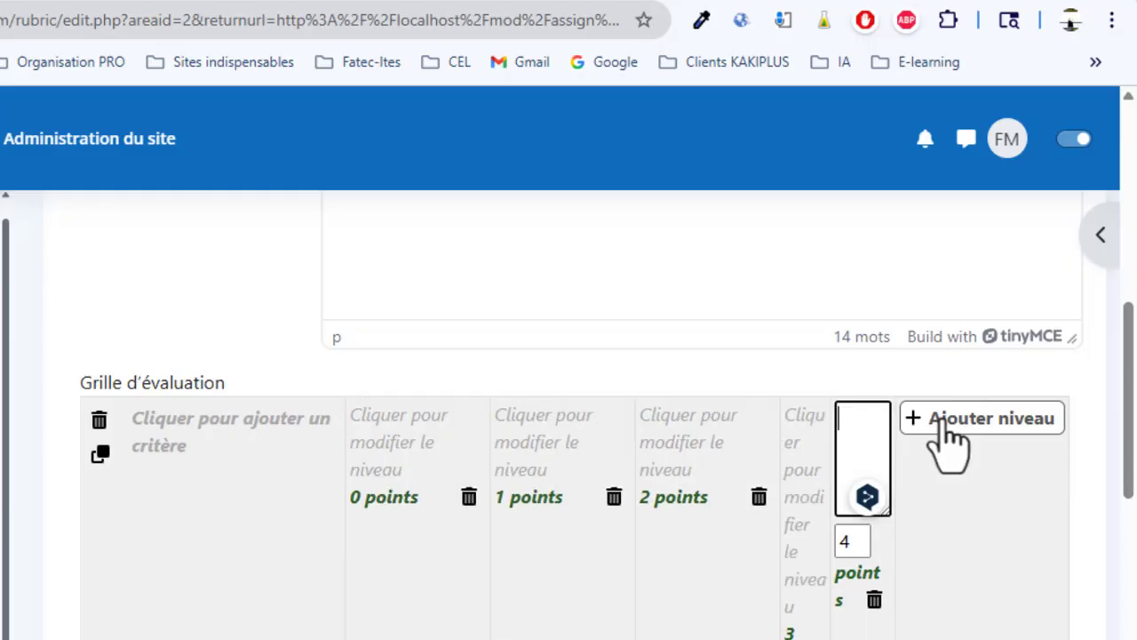
{"action": "left_click", "coordinate": [947, 440]}
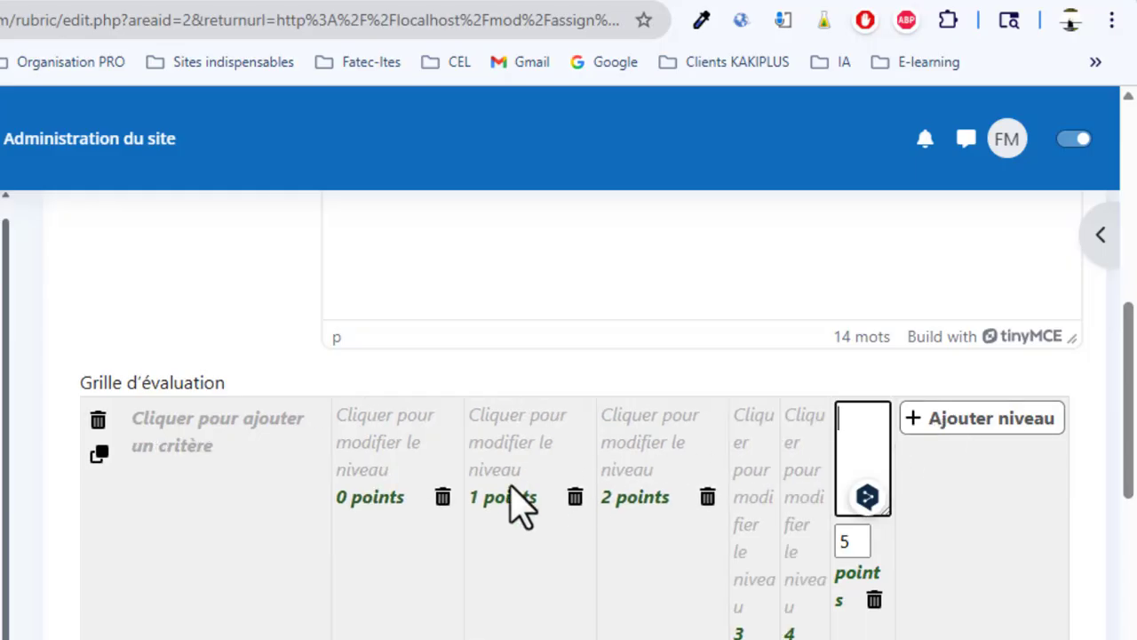
Step: Copy "Insuffisant" from the rubric description into the definition of the 0-point level
{"action": "left_click", "coordinate": [395, 437]}
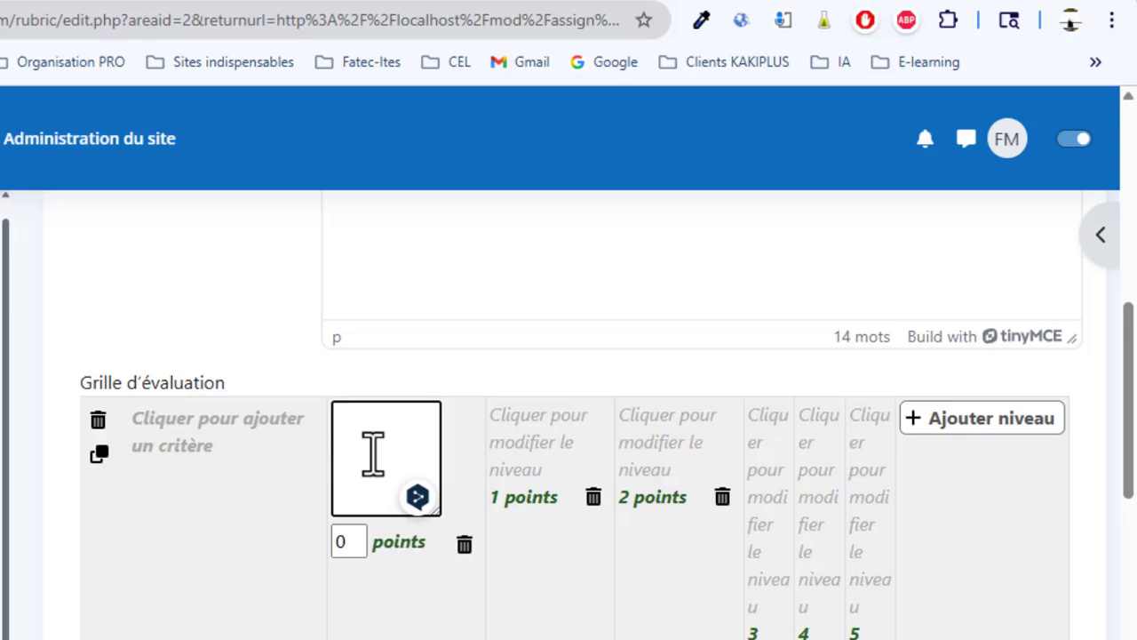
{"action": "scroll", "coordinate": [417, 391], "scroll_direction": "up", "scroll_amount": 3}
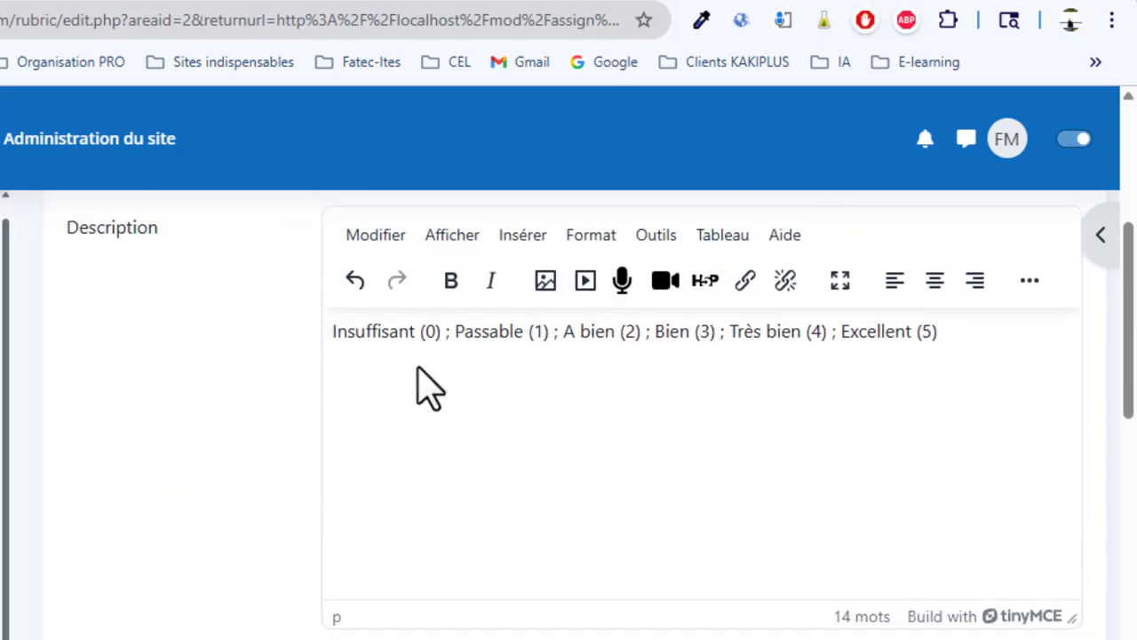
{"action": "scroll", "coordinate": [418, 369], "scroll_direction": "down", "scroll_amount": 1}
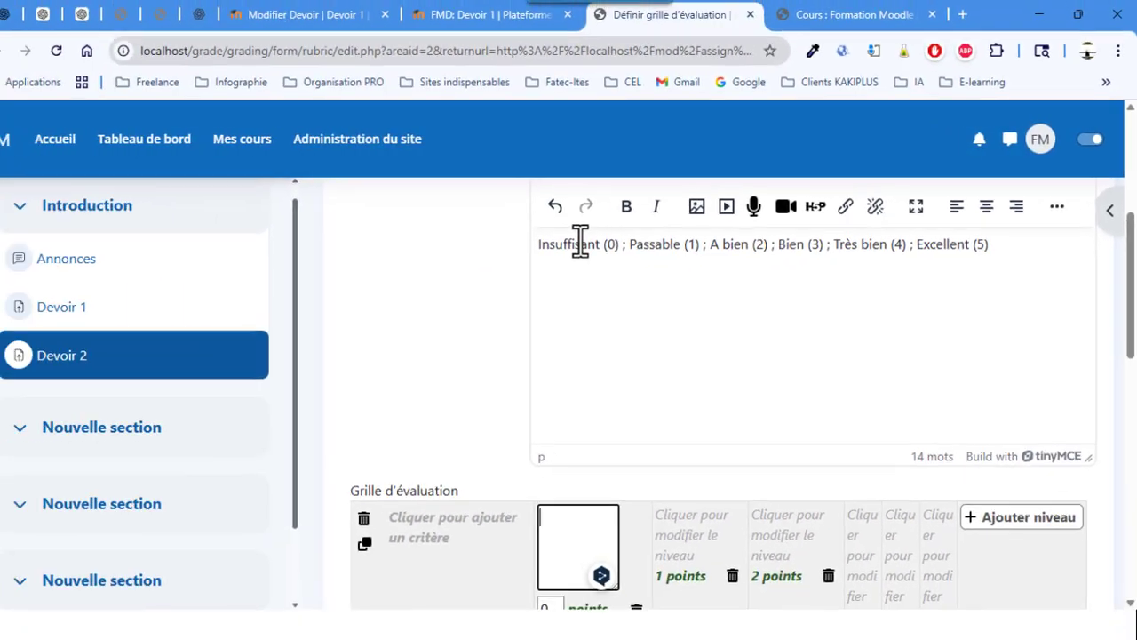
{"action": "double_click", "coordinate": [388, 279]}
{"action": "key", "text": "ctrl+c"}
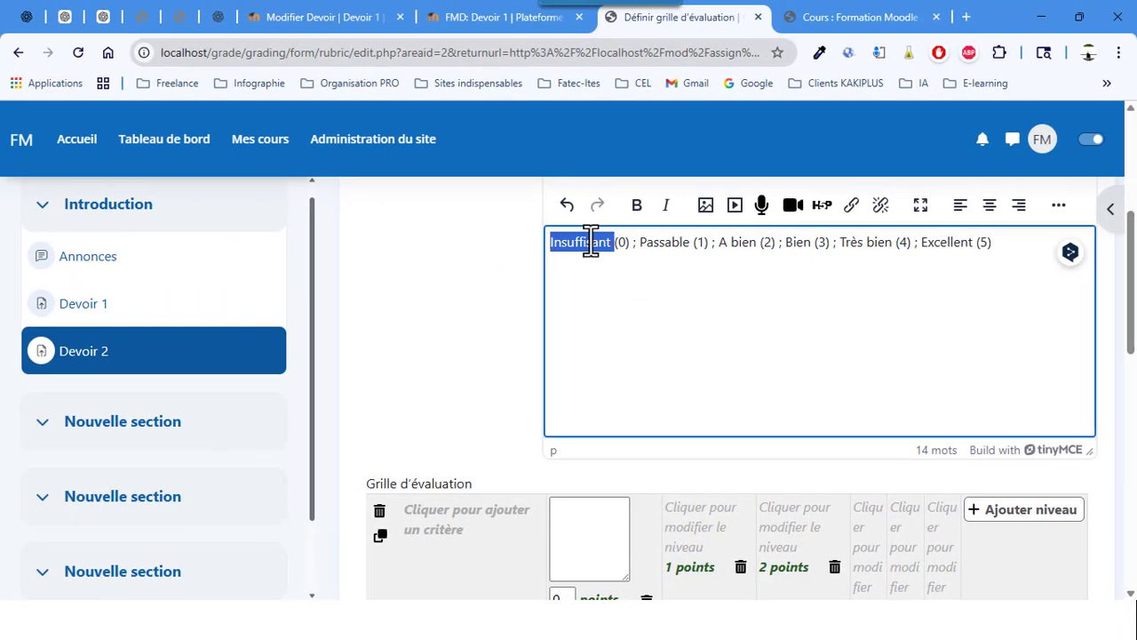
{"action": "left_click", "coordinate": [570, 486]}
{"action": "left_click", "coordinate": [575, 538]}
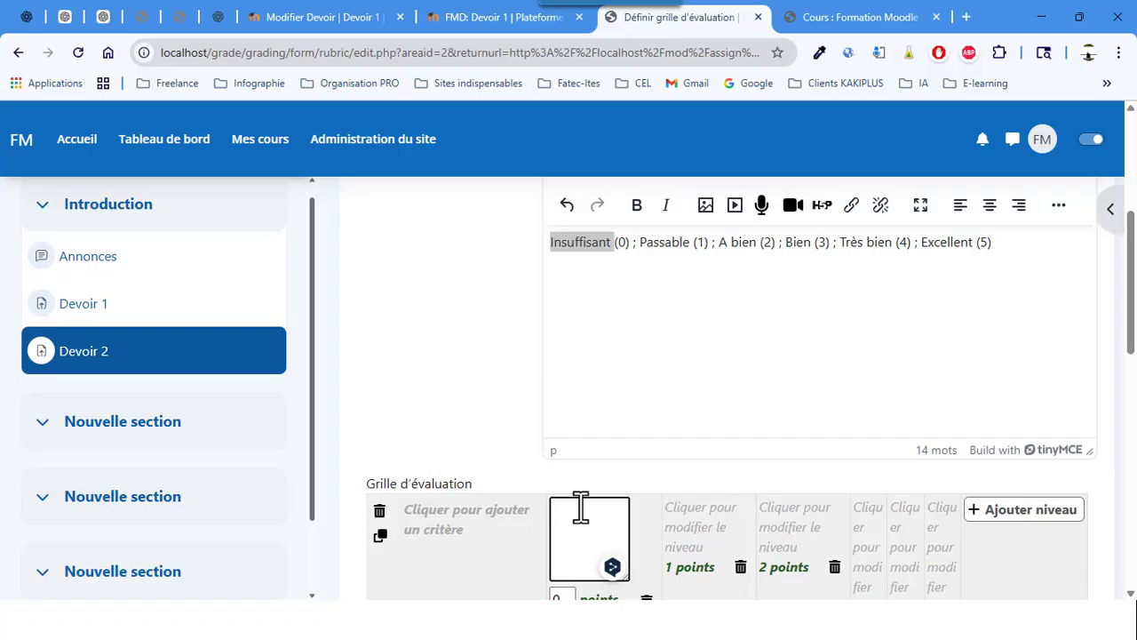
{"action": "key", "text": "ctrl+v"}
Step: Copy "Passable" from the rubric description into the definition of the 1-point level
{"action": "double_click", "coordinate": [678, 244]}
{"action": "key", "text": "ctrl+c"}
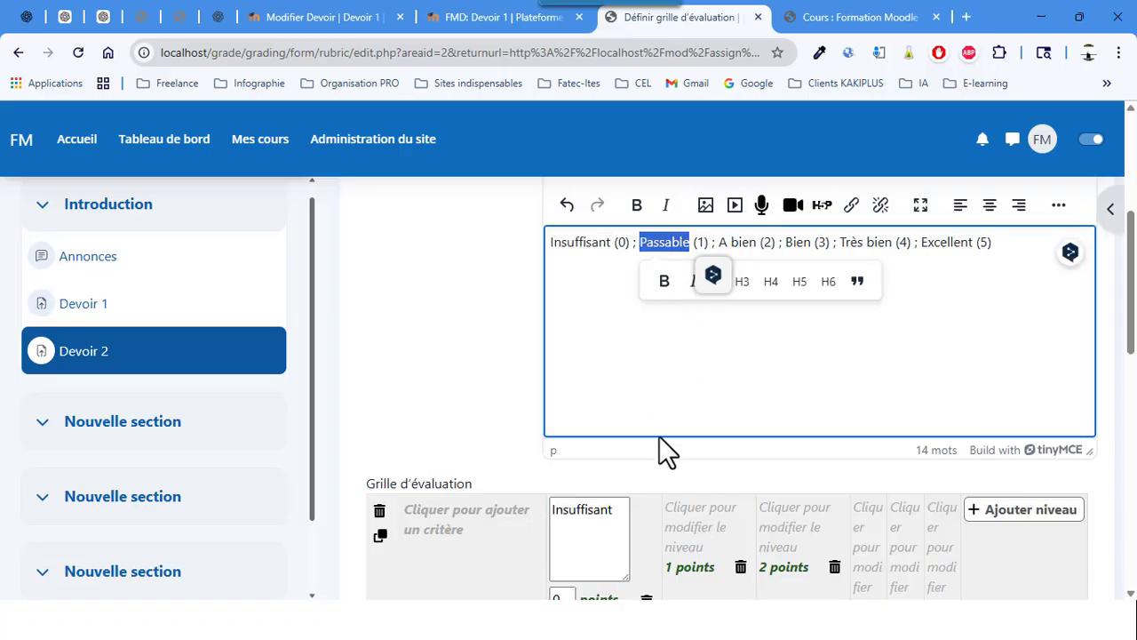
{"action": "left_click", "coordinate": [691, 515]}
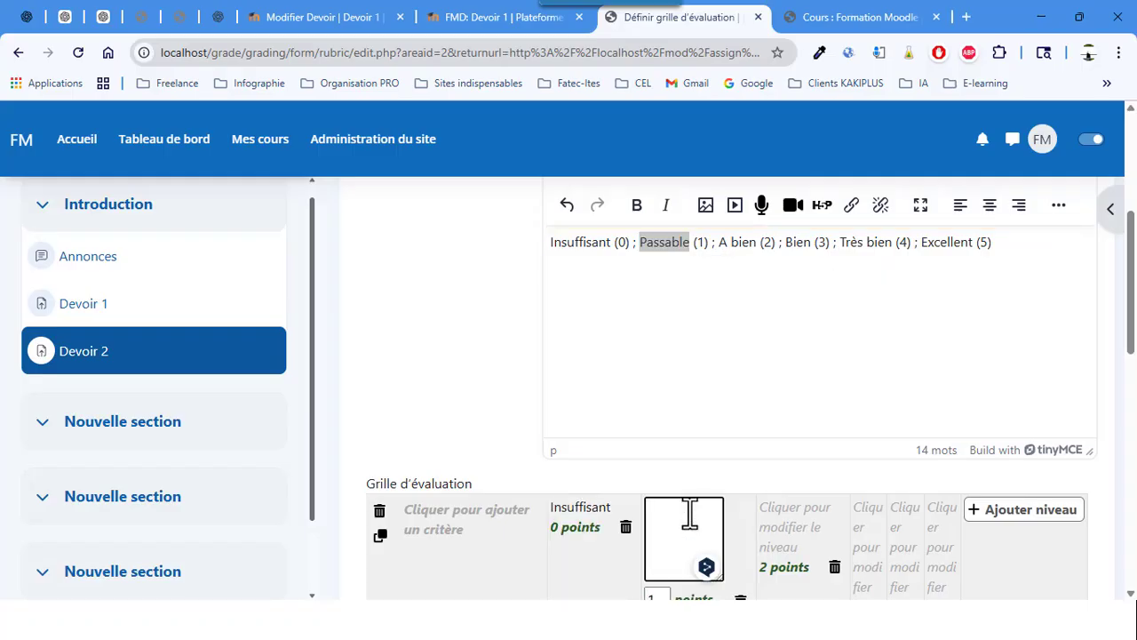
{"action": "key", "text": "ctrl+v"}
Step: Copy "A bien" from the rubric description into the definition of the 2-point level
{"action": "double_click", "coordinate": [748, 247]}
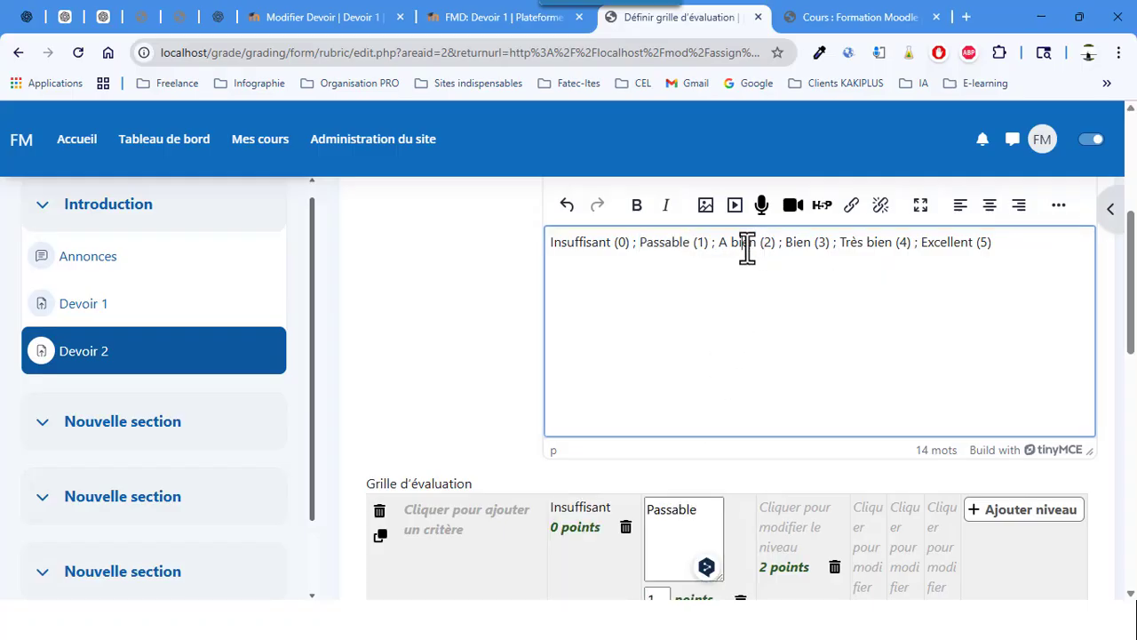
{"action": "left_click", "coordinate": [731, 245]}
{"action": "left_click_drag", "start_coordinate": [723, 246], "coordinate": [757, 246]}
{"action": "key", "text": "ctrl+c"}
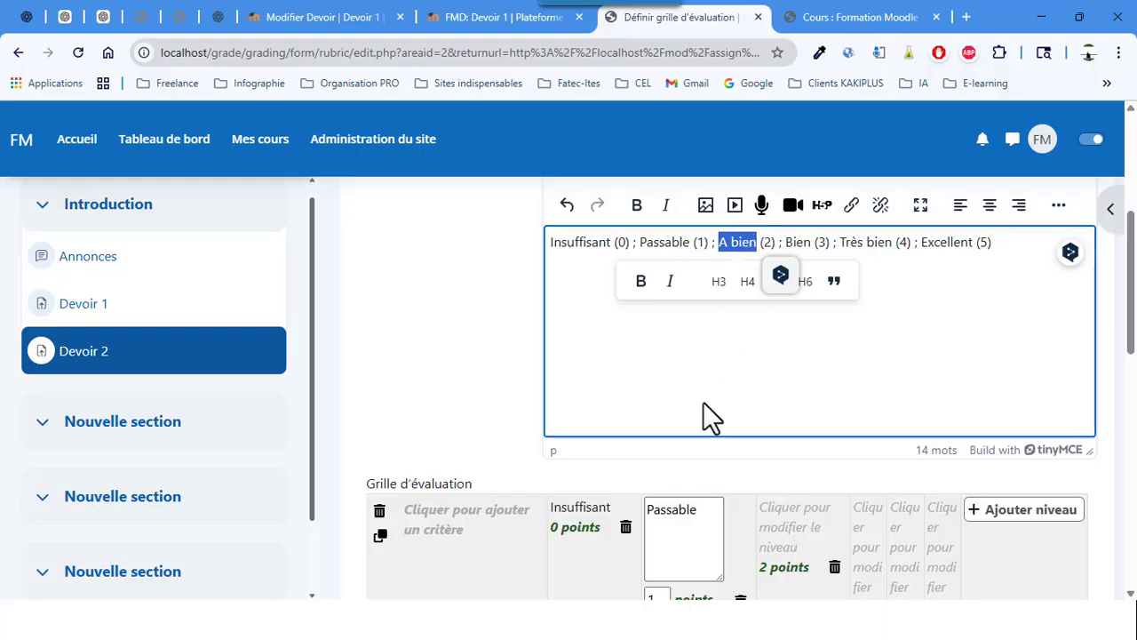
{"action": "left_click", "coordinate": [766, 509]}
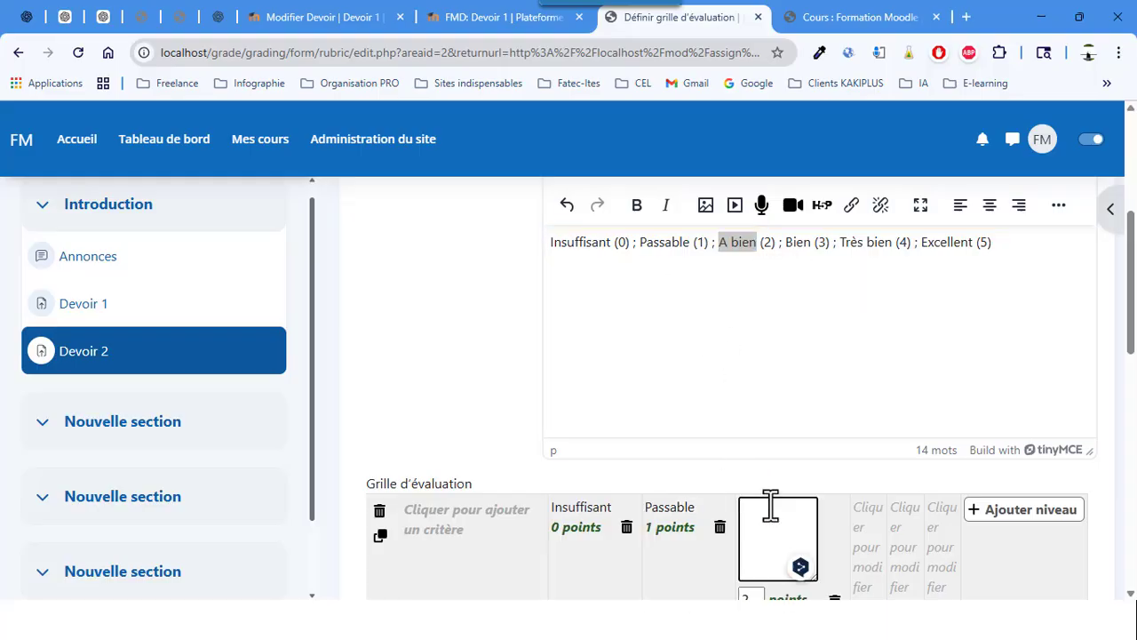
{"action": "key", "text": "ctrl+v"}
Step: Copy "Bien" from the rubric description into the definition of the 3-point level
{"action": "double_click", "coordinate": [799, 243]}
{"action": "key", "text": "ctrl+c"}
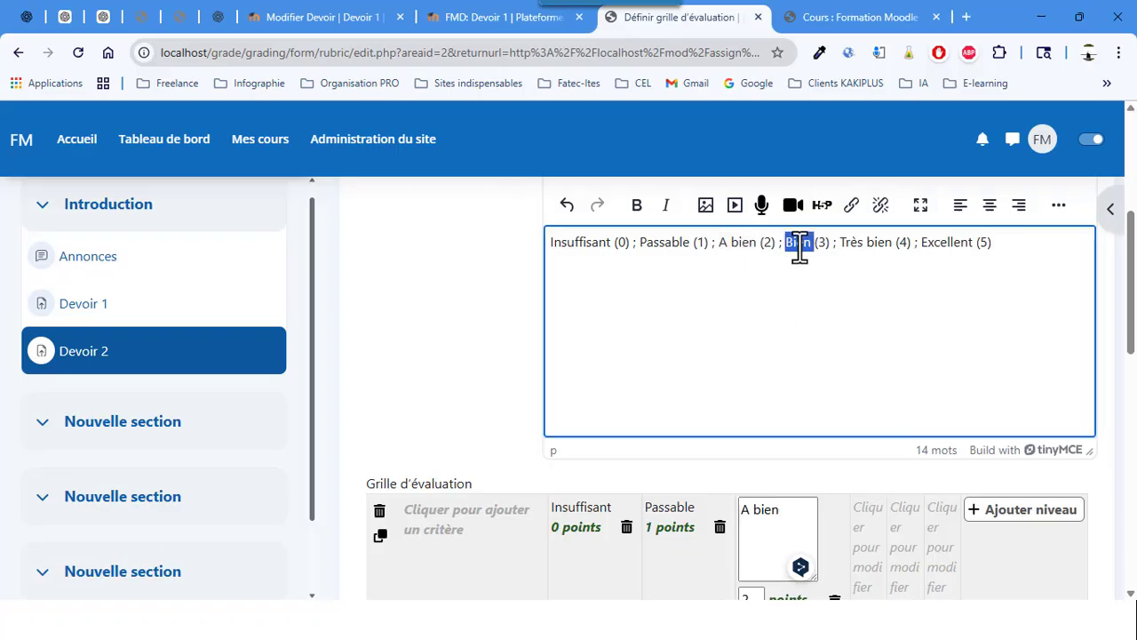
{"action": "left_click", "coordinate": [871, 509]}
{"action": "key", "text": "ctrl+v"}
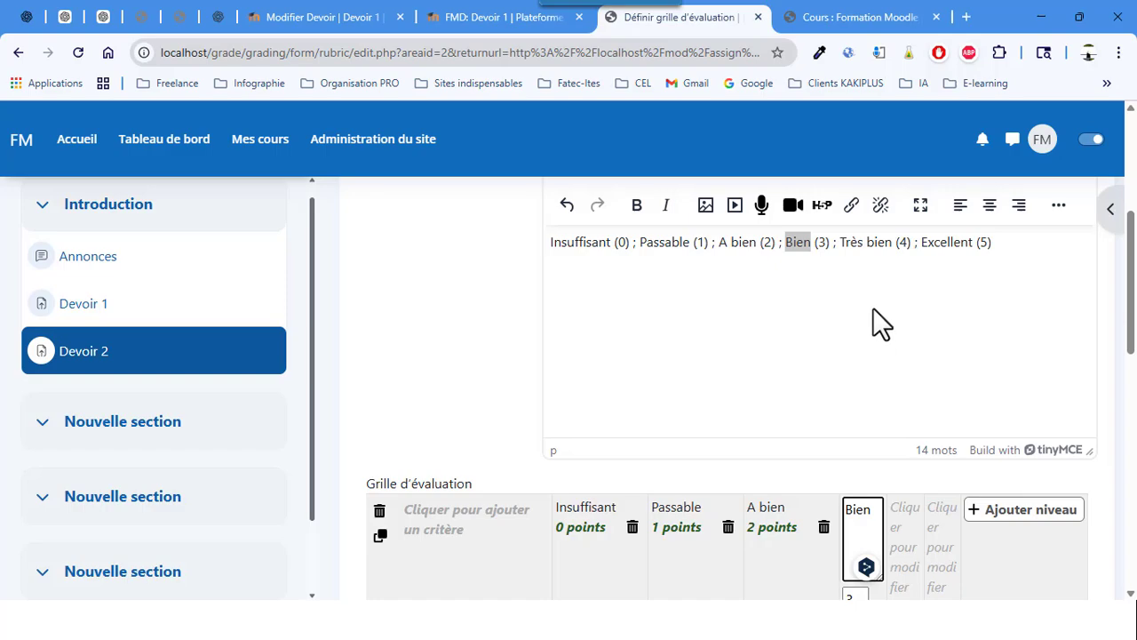
Step: Copy "Très bien" from the rubric description into the definition of the 4-point level
{"action": "left_click", "coordinate": [846, 246]}
{"action": "left_click_drag", "start_coordinate": [844, 245], "coordinate": [882, 255]}
{"action": "key", "text": "ctrl+c"}
{"action": "left_click", "coordinate": [910, 510]}
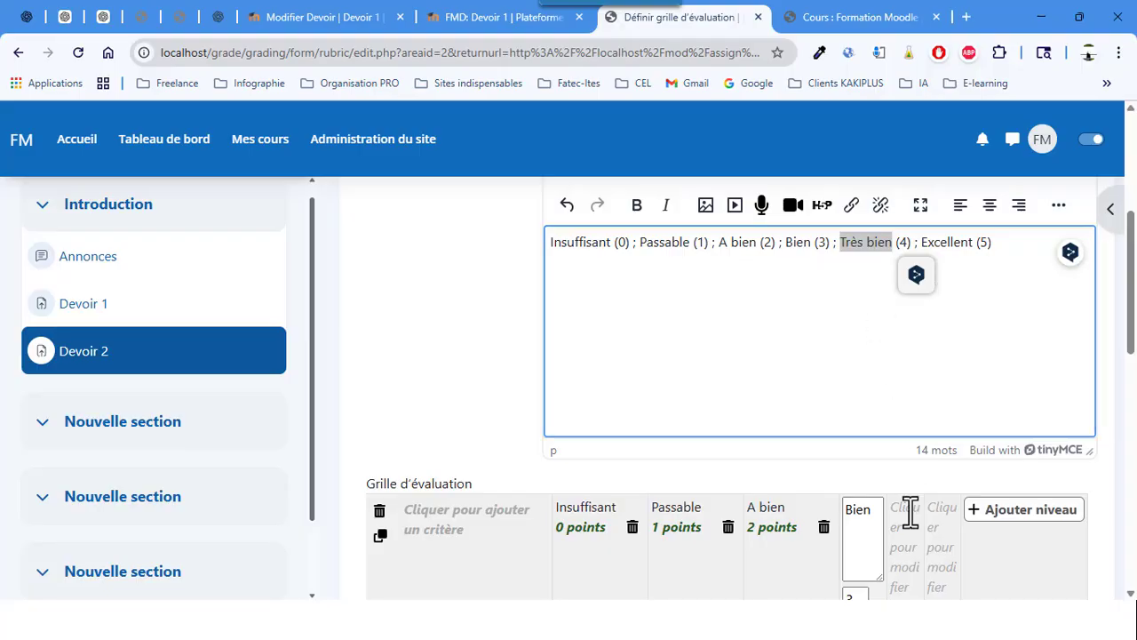
{"action": "key", "text": "ctrl+v"}
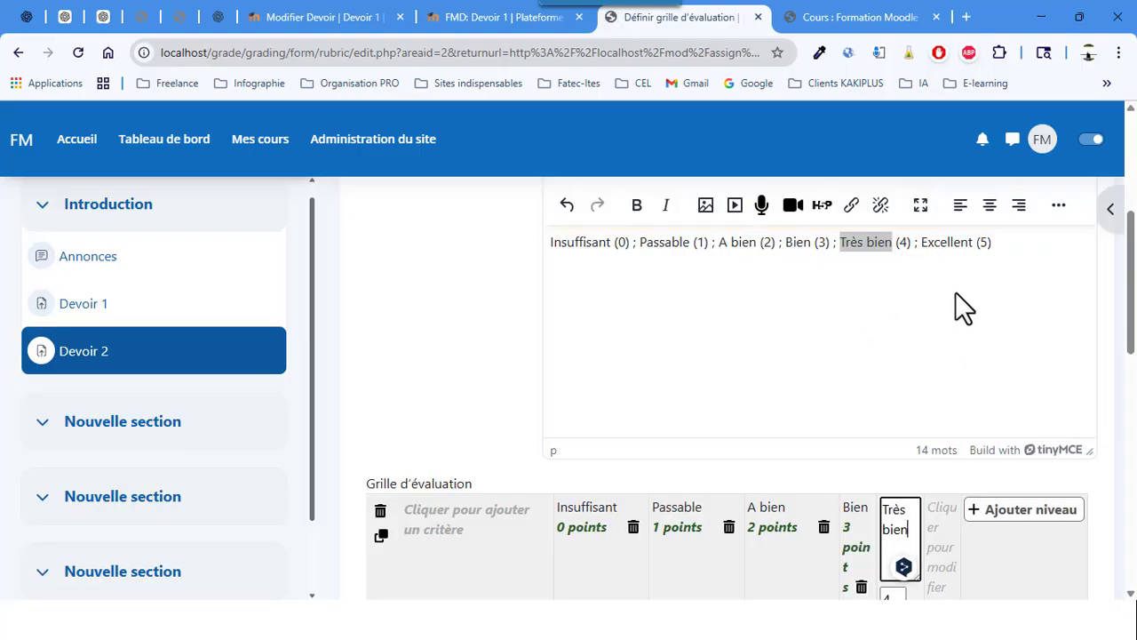
Step: Copy "Excellent" from the rubric description into the definition of the 5-point level
{"action": "left_click", "coordinate": [935, 252]}
{"action": "double_click", "coordinate": [936, 251]}
{"action": "key", "text": "ctrl+c"}
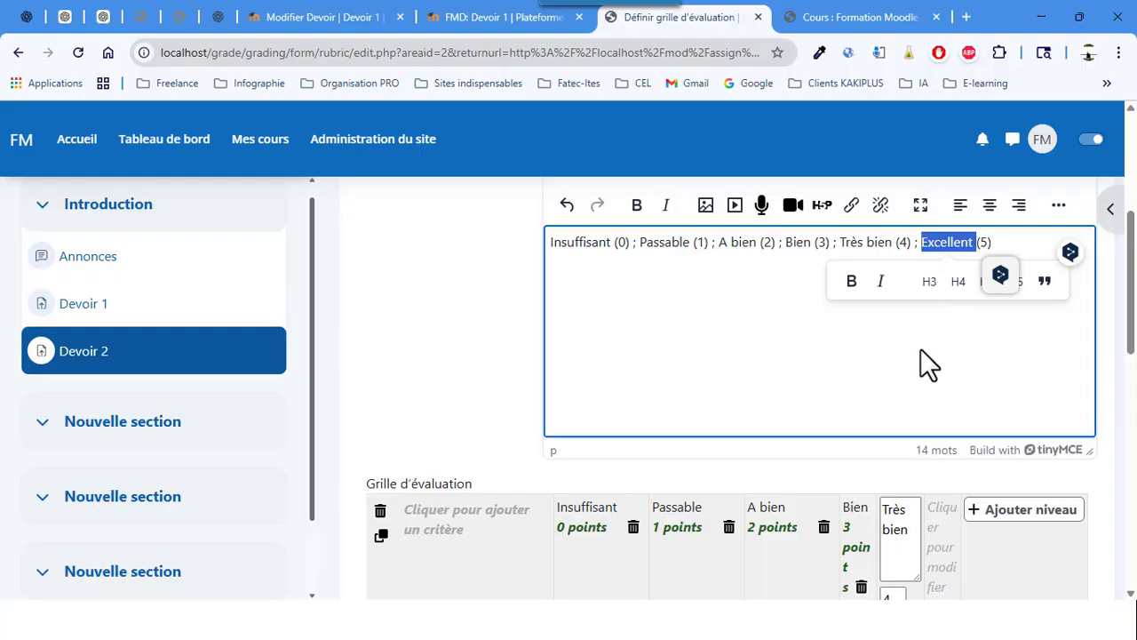
{"action": "left_click", "coordinate": [938, 531]}
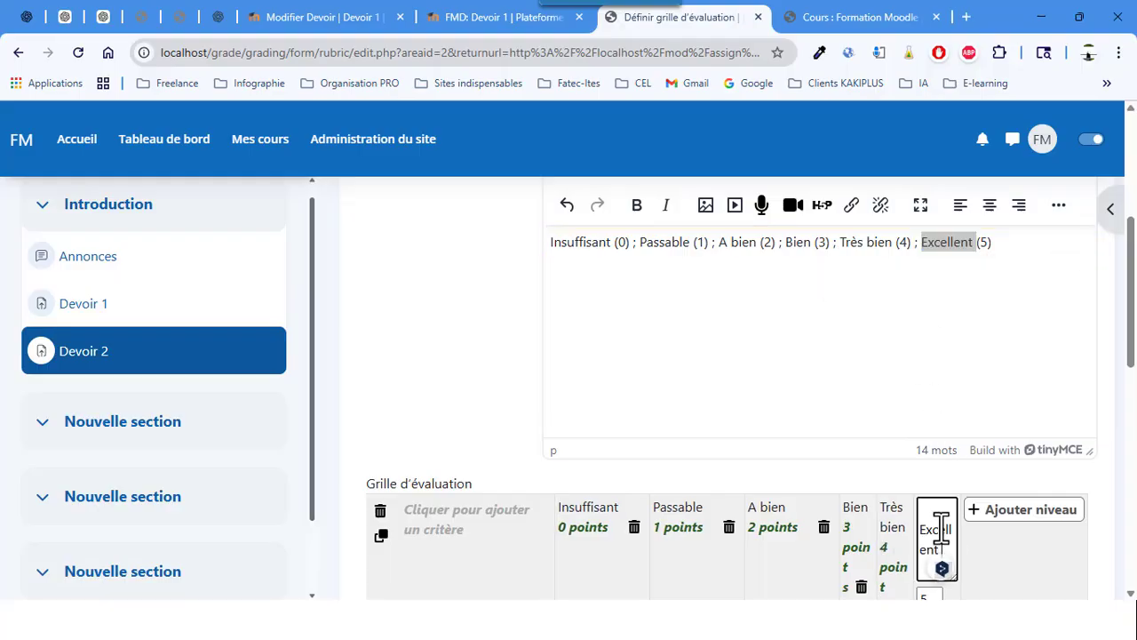
{"action": "key", "text": "ctrl+v"}
Step: Name the first rubric criterion "Présentation"
{"action": "scroll", "coordinate": [587, 484], "scroll_direction": "down", "scroll_amount": 1}
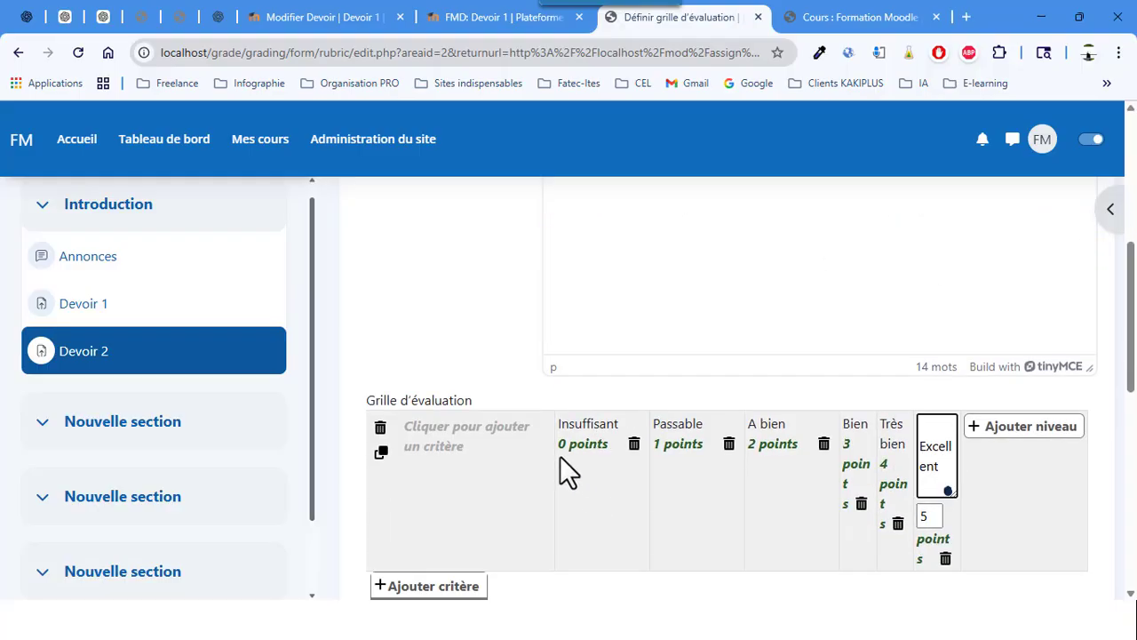
{"action": "left_click", "coordinate": [459, 470]}
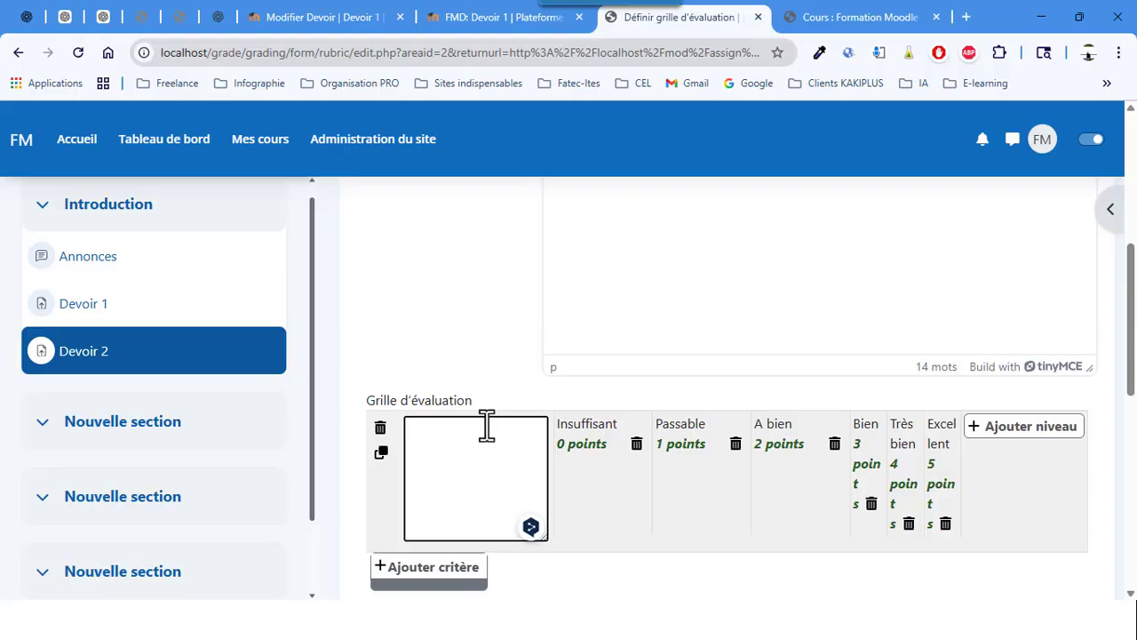
{"action": "type", "text": "Pr"}
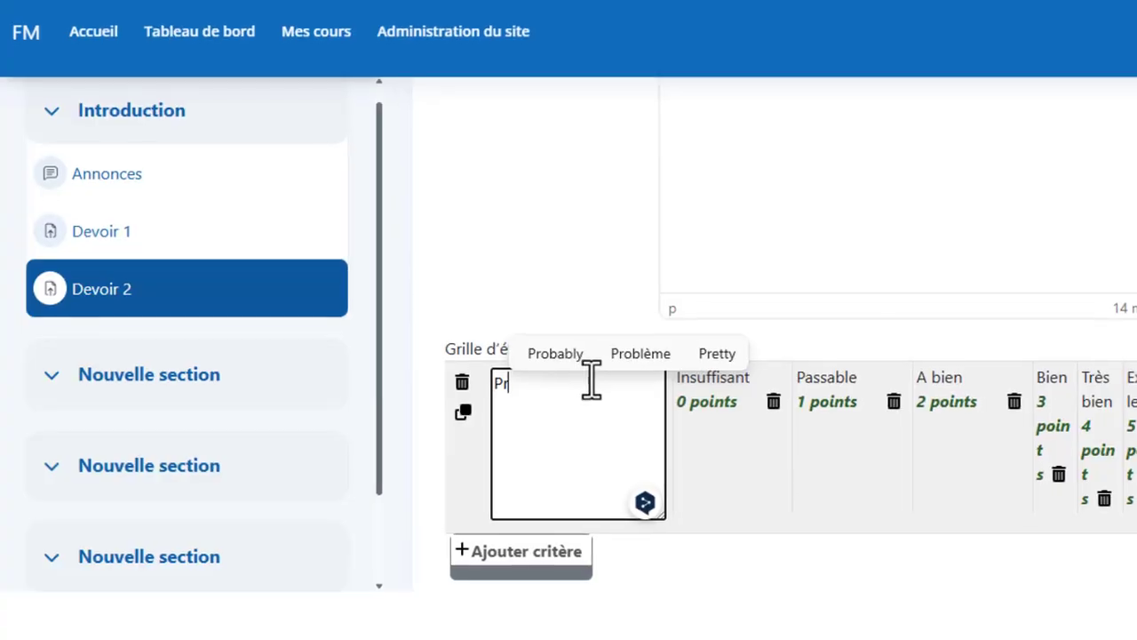
{"action": "type", "text": "ésentation"}
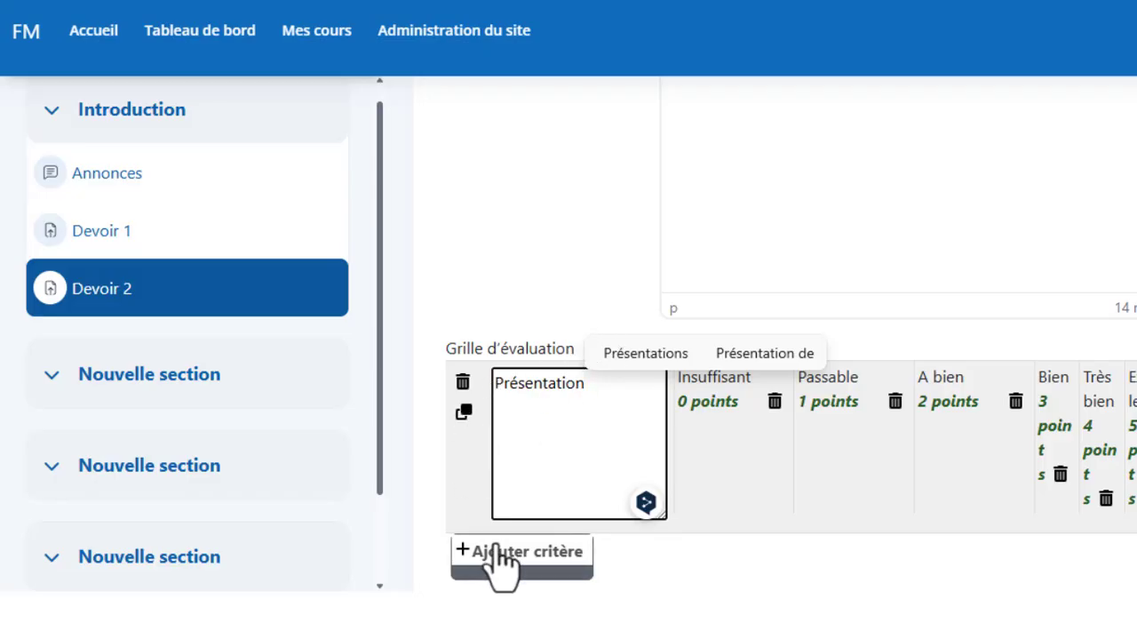
Step: Duplicate the "Présentation" criterion and rename the copy "Contenu"
{"action": "left_click", "coordinate": [464, 413]}
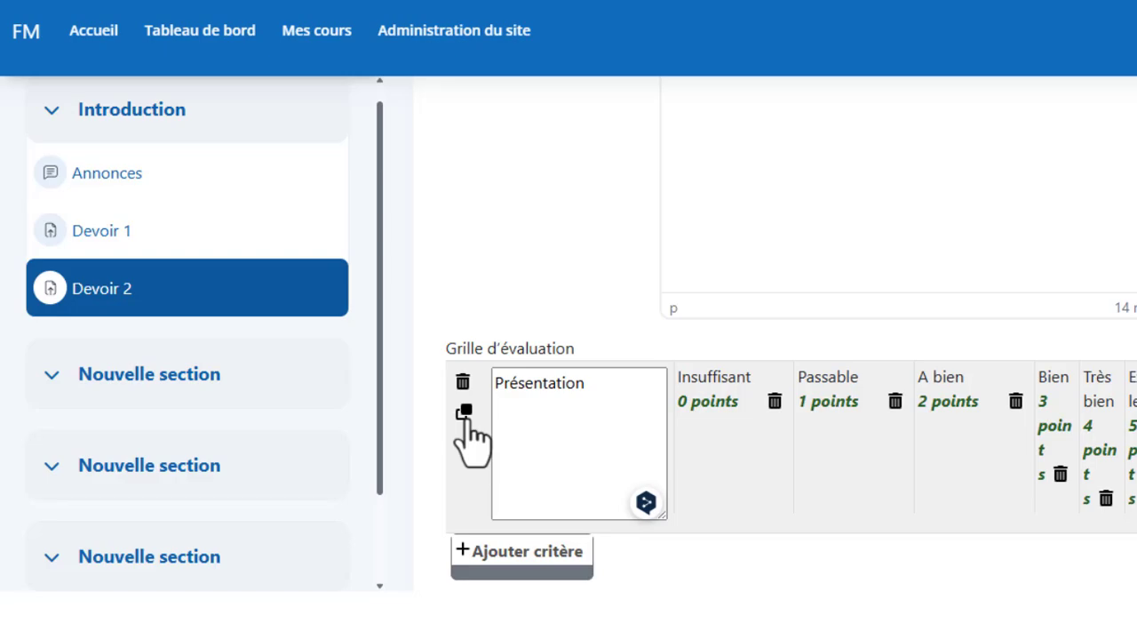
{"action": "scroll", "coordinate": [569, 474], "scroll_direction": "down", "scroll_amount": 1}
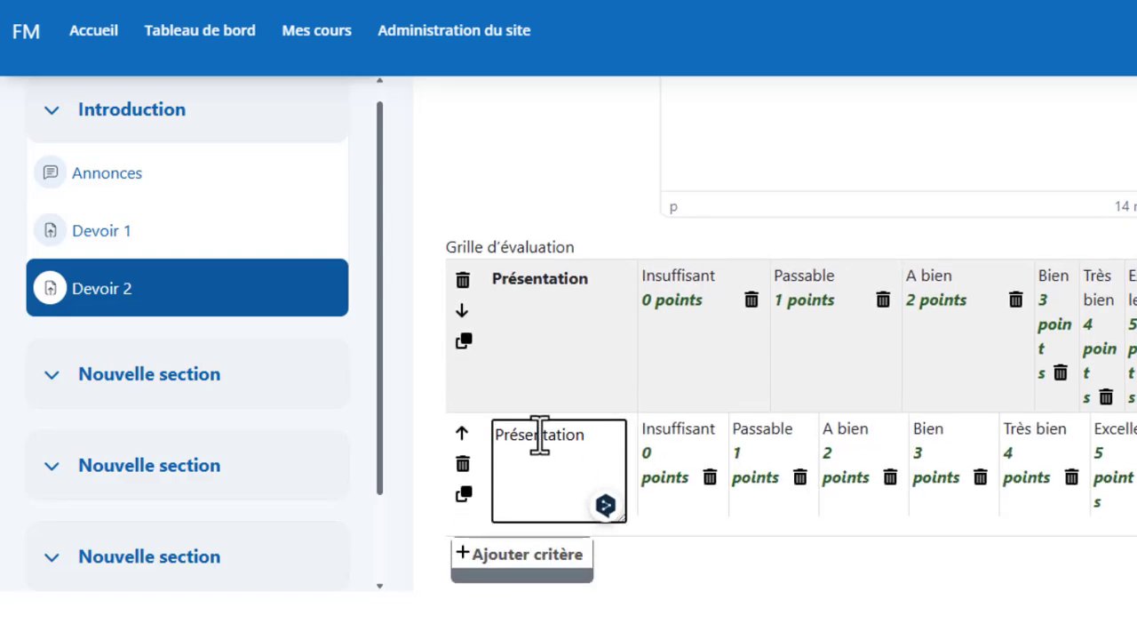
{"action": "double_click", "coordinate": [539, 433]}
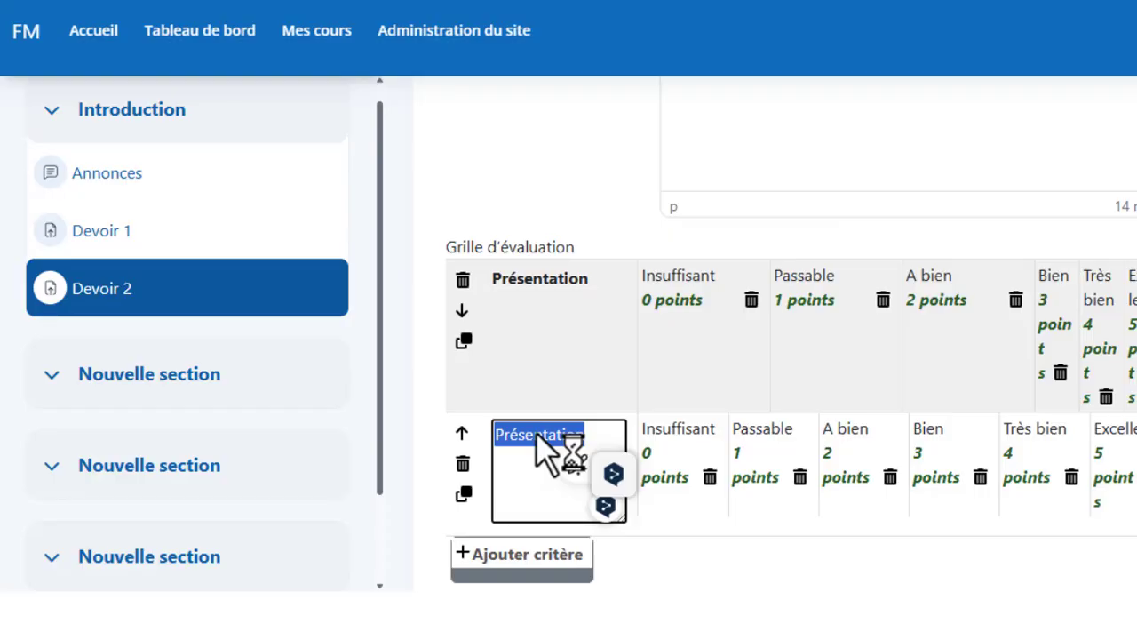
{"action": "type", "text": "C"}
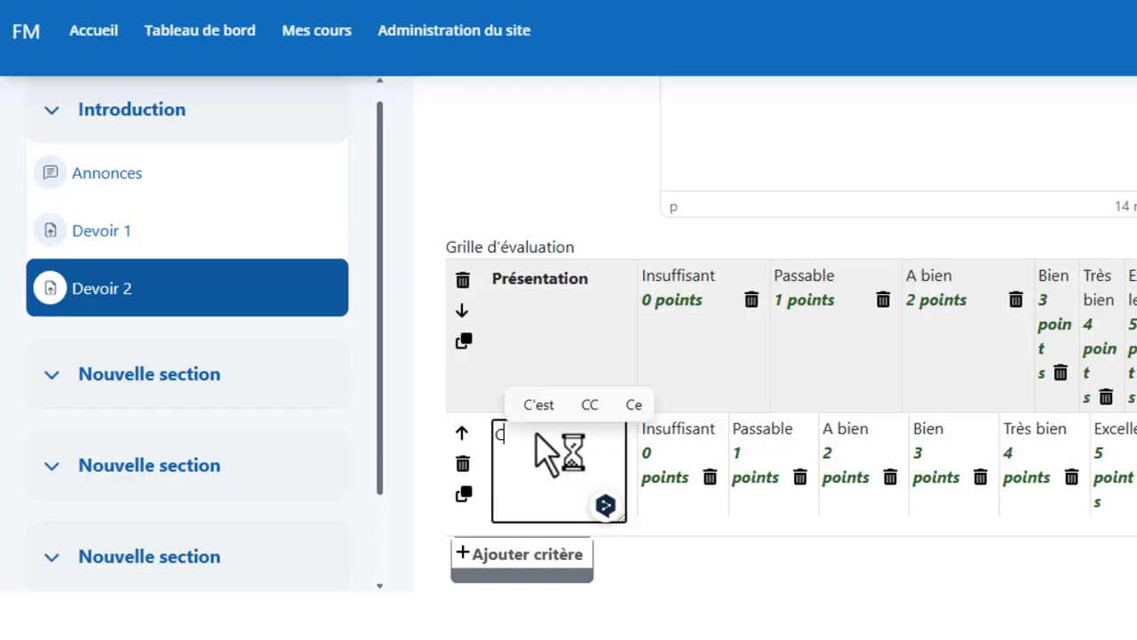
{"action": "type", "text": "onte"}
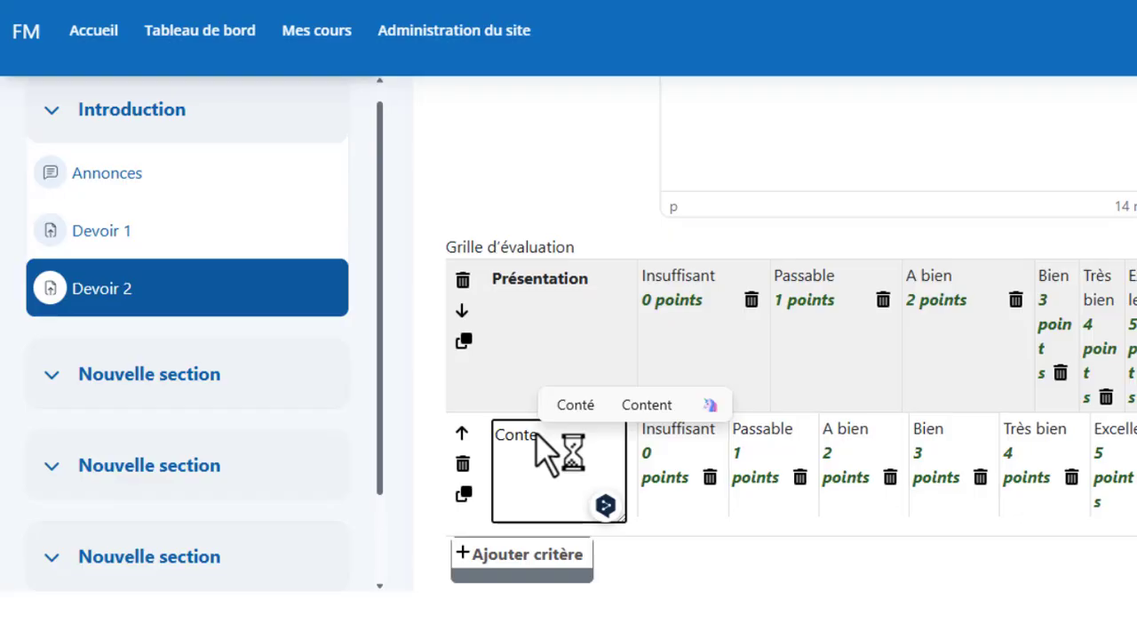
{"action": "type", "text": "nu"}
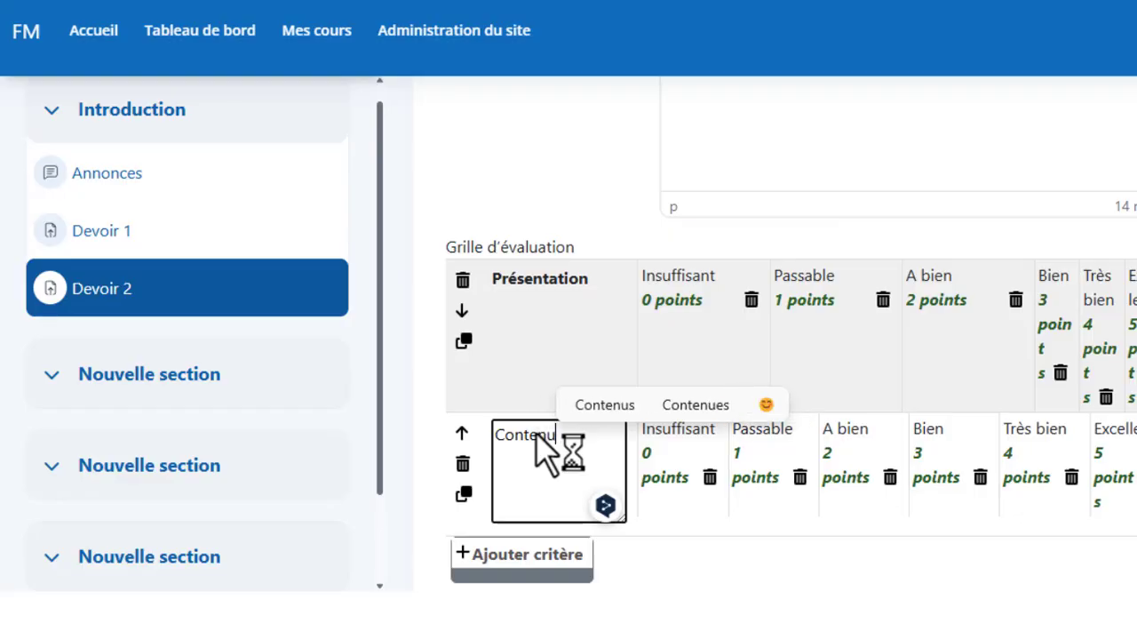
Step: Duplicate the "Contenu" criterion and rename the copy "Particiption"
{"action": "scroll", "coordinate": [536, 431], "scroll_direction": "down", "scroll_amount": 1}
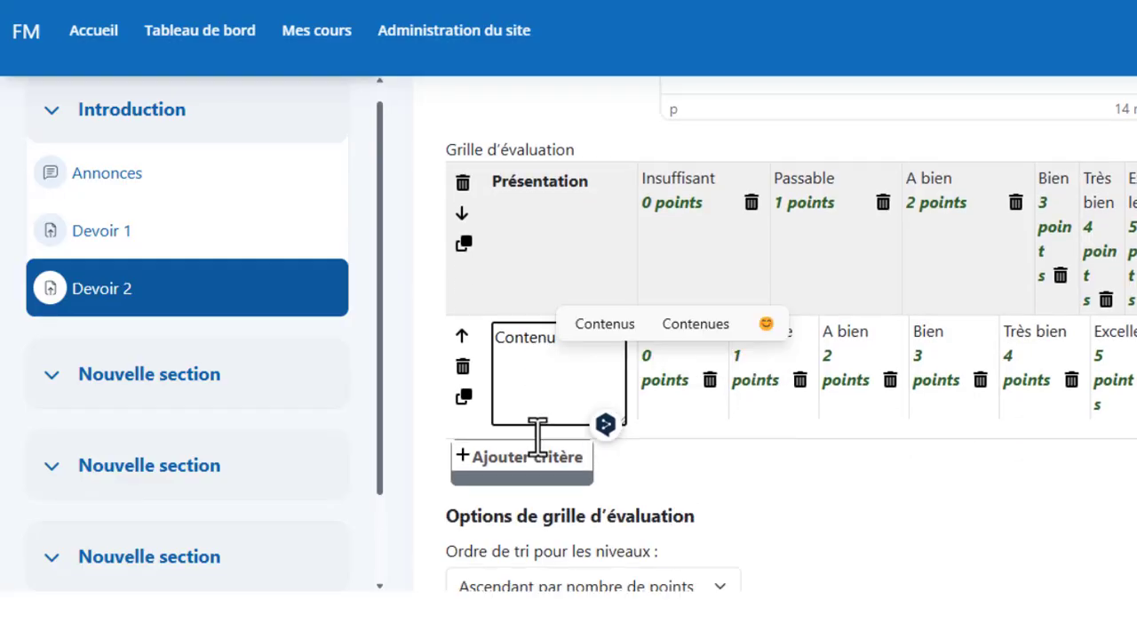
{"action": "left_click", "coordinate": [463, 393]}
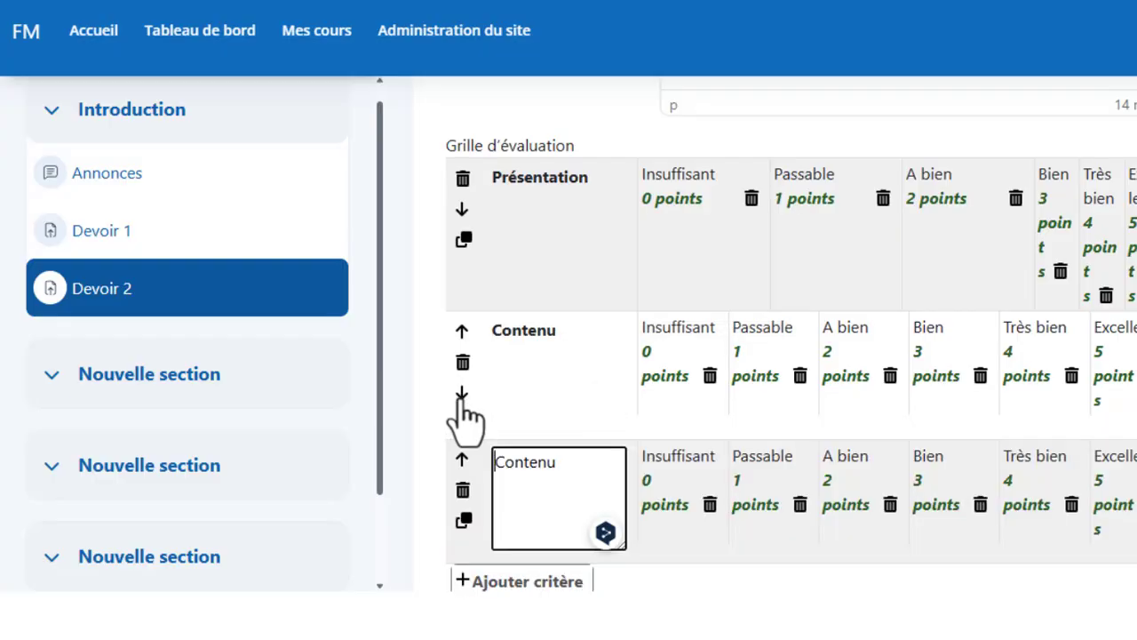
{"action": "double_click", "coordinate": [531, 481]}
{"action": "key", "text": "BackSpace"}
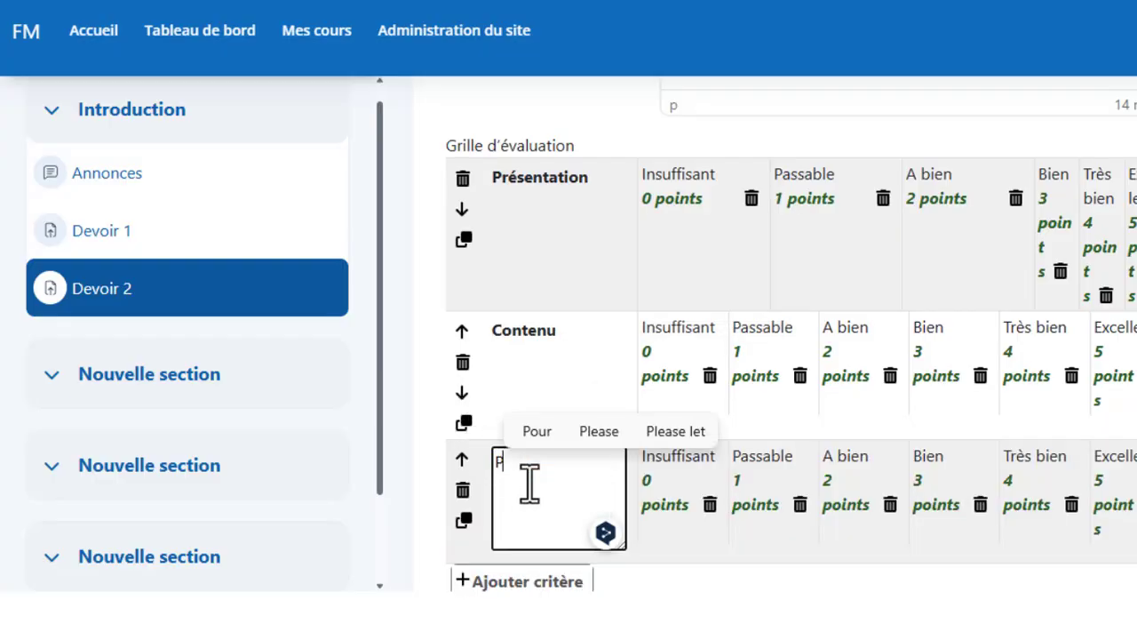
{"action": "type", "text": "Partici"}
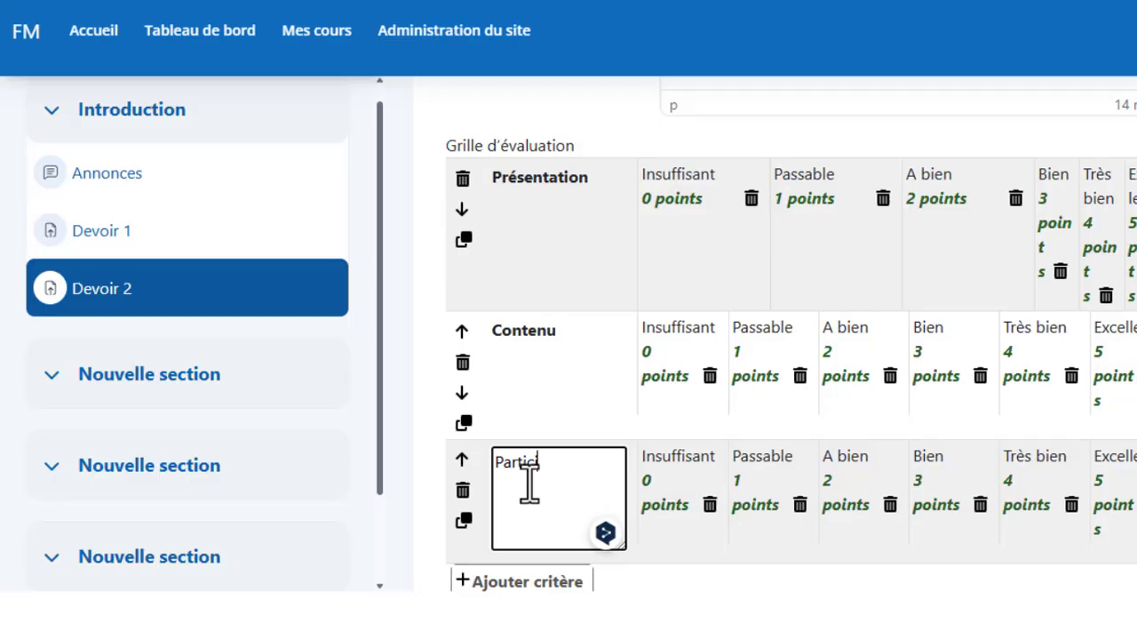
{"action": "type", "text": "ption"}
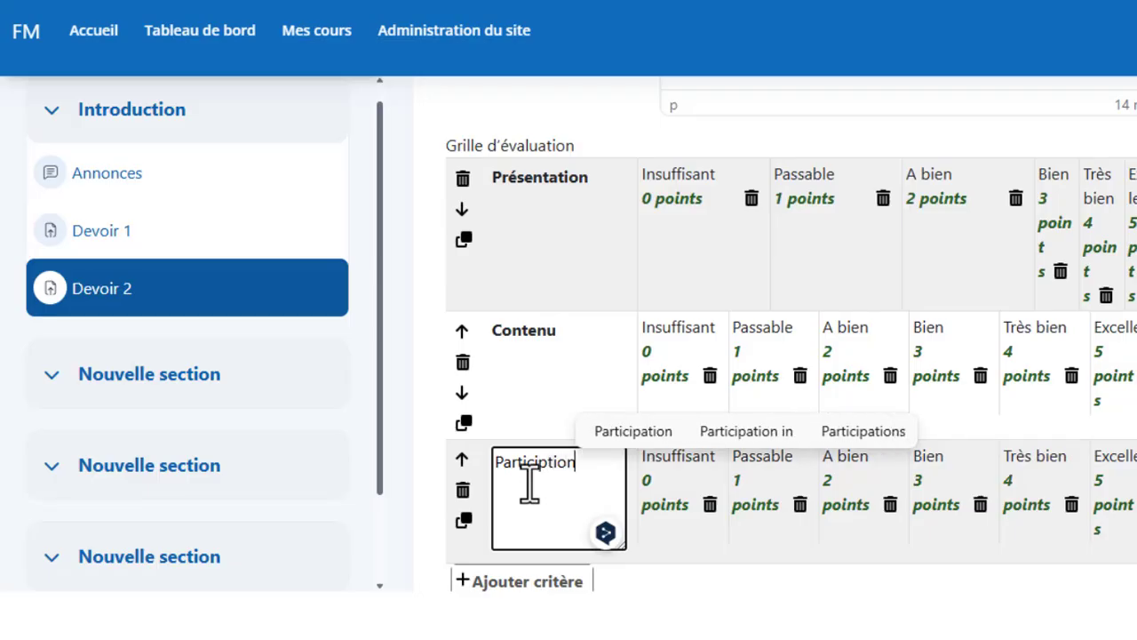
Step: Duplicate the "Particiption" criterion and rename the copy "Partinence"
{"action": "scroll", "coordinate": [530, 484], "scroll_direction": "down", "scroll_amount": 1}
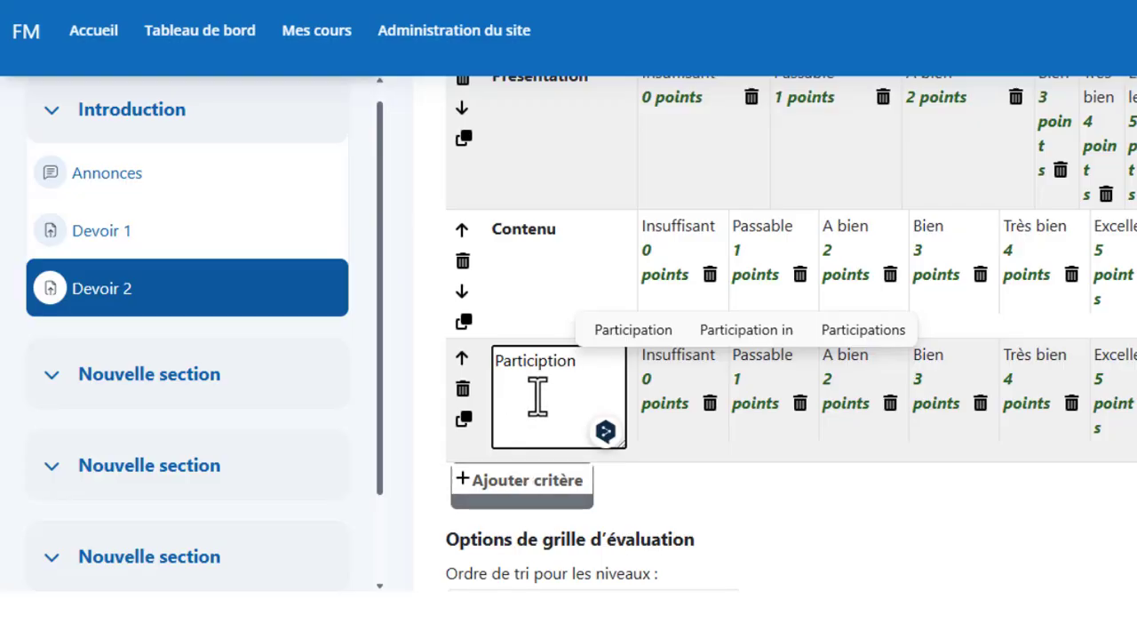
{"action": "scroll", "coordinate": [537, 395], "scroll_direction": "up", "scroll_amount": 1}
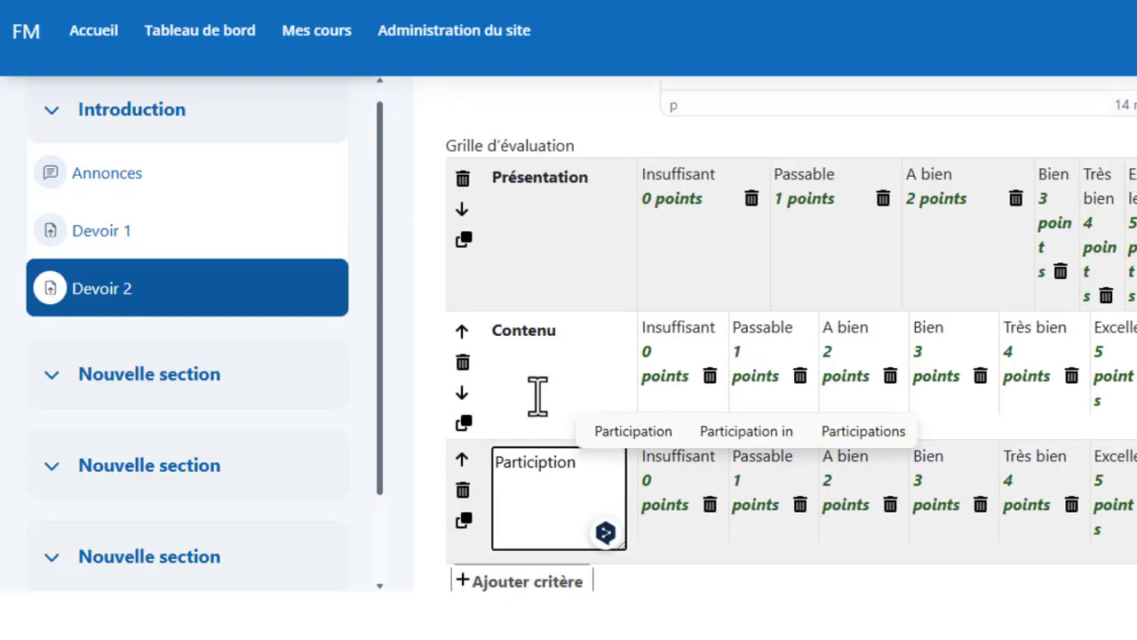
{"action": "scroll", "coordinate": [540, 404], "scroll_direction": "down", "scroll_amount": 1}
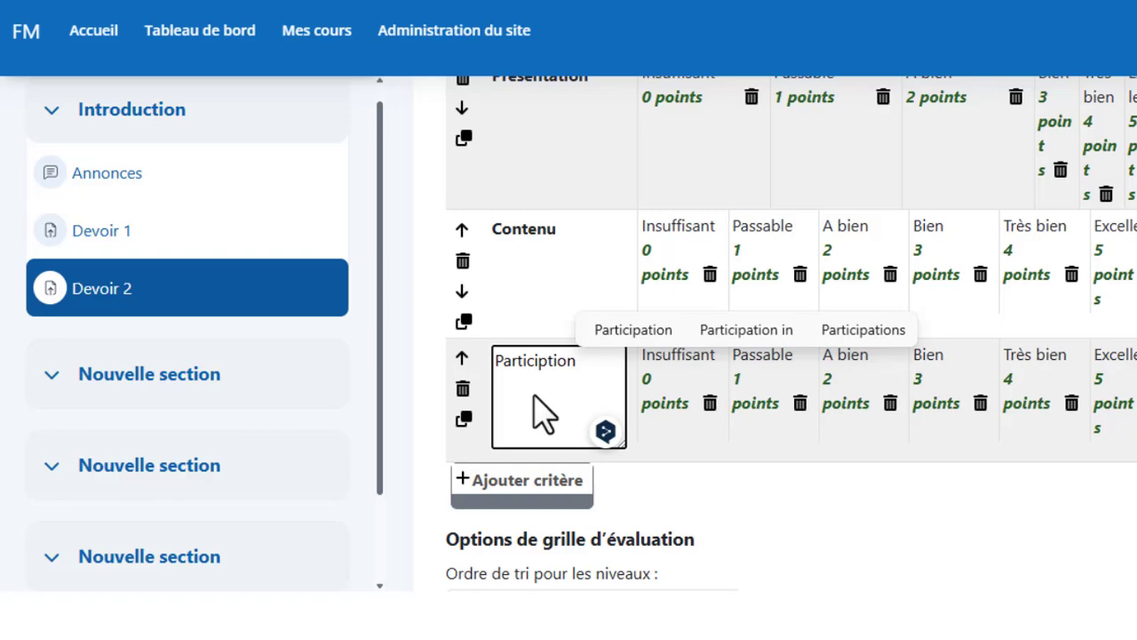
{"action": "left_click", "coordinate": [465, 421]}
{"action": "double_click", "coordinate": [531, 488]}
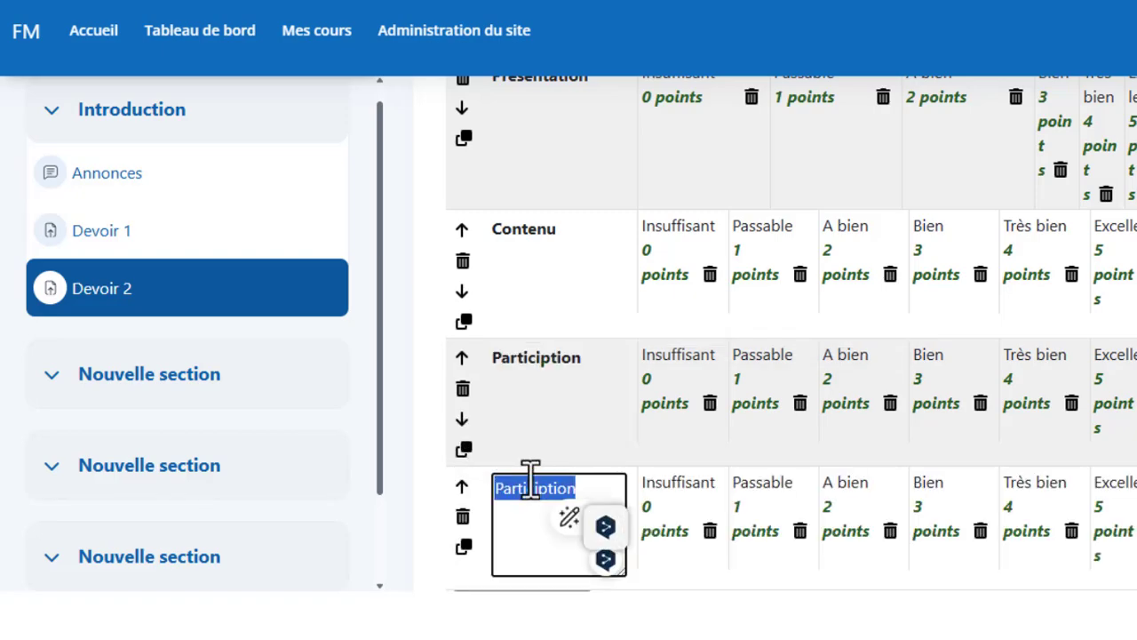
{"action": "key", "text": "BackSpace"}
{"action": "type", "text": "Par"}
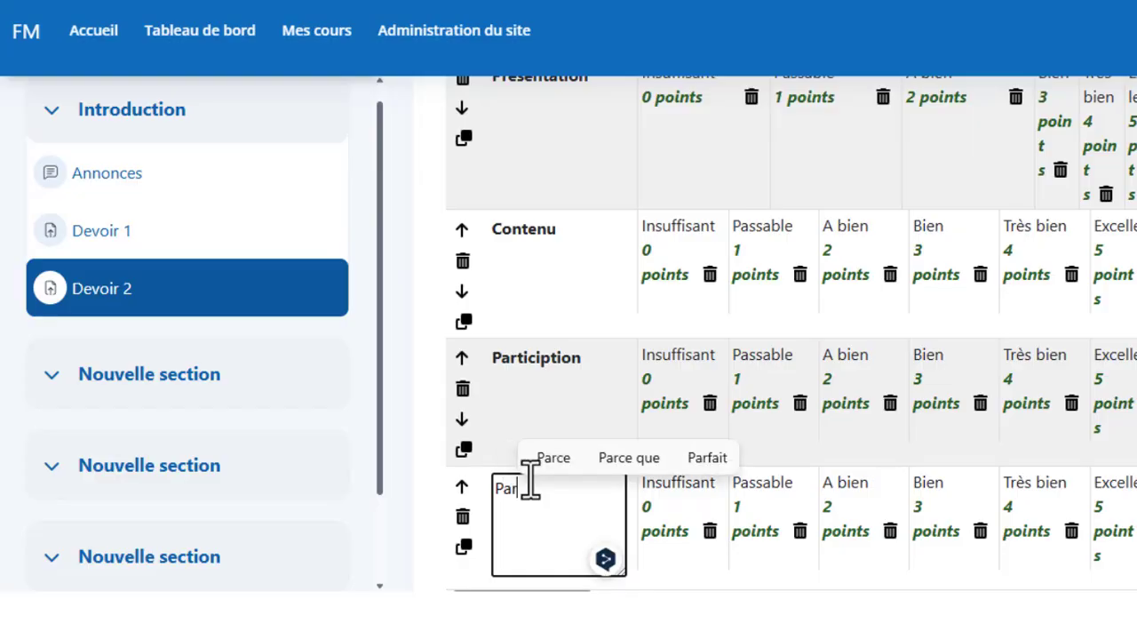
{"action": "type", "text": "ti"}
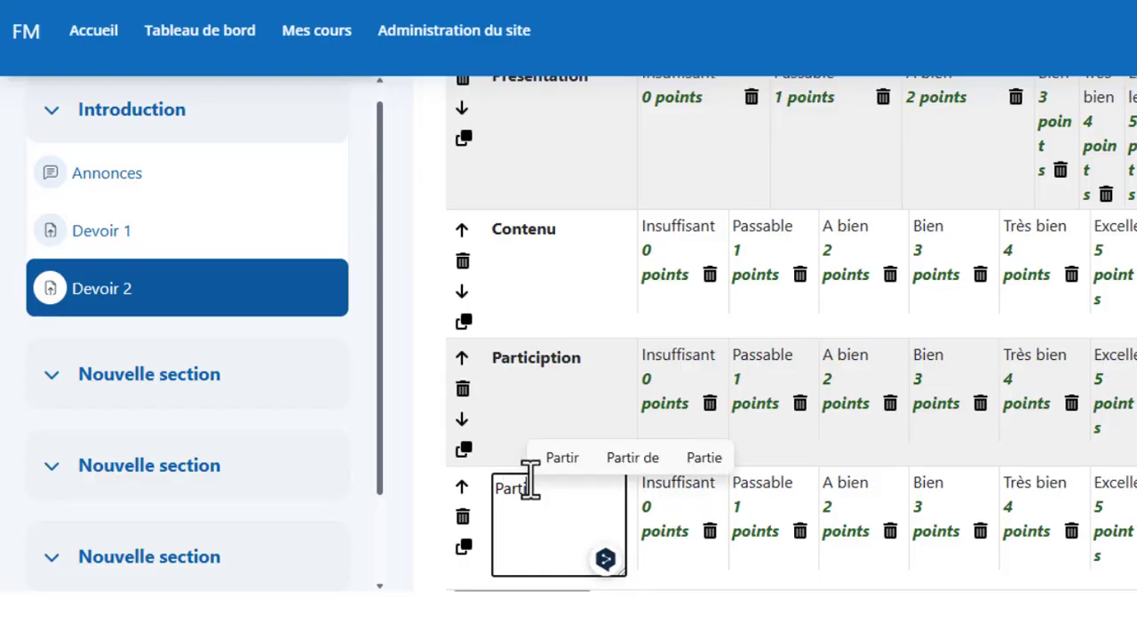
{"action": "type", "text": "nence"}
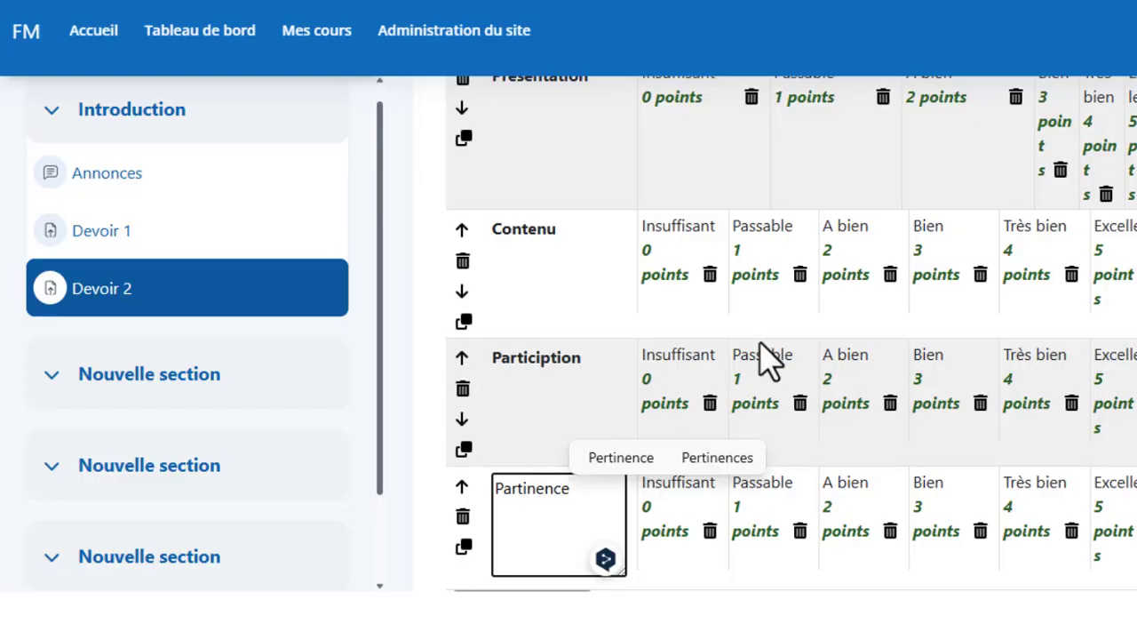
{"action": "scroll", "coordinate": [1028, 348], "scroll_direction": "down", "scroll_amount": 1}
{"action": "scroll", "coordinate": [1028, 348], "scroll_direction": "down", "scroll_amount": 1}
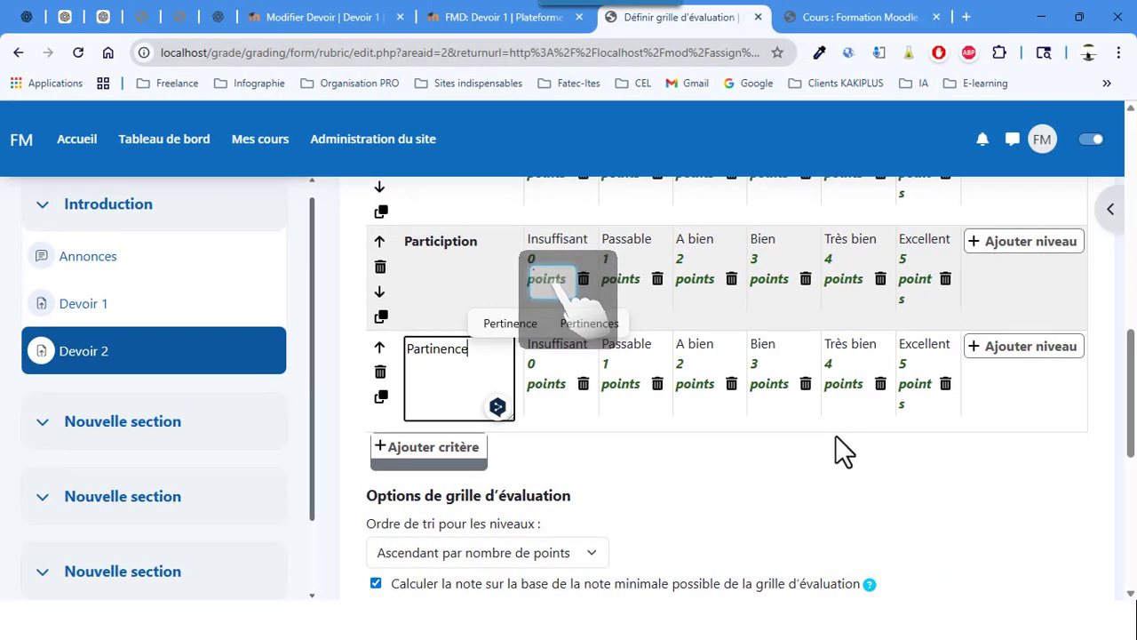
{"action": "double_click", "coordinate": [835, 435]}
{"action": "left_click", "coordinate": [835, 435]}
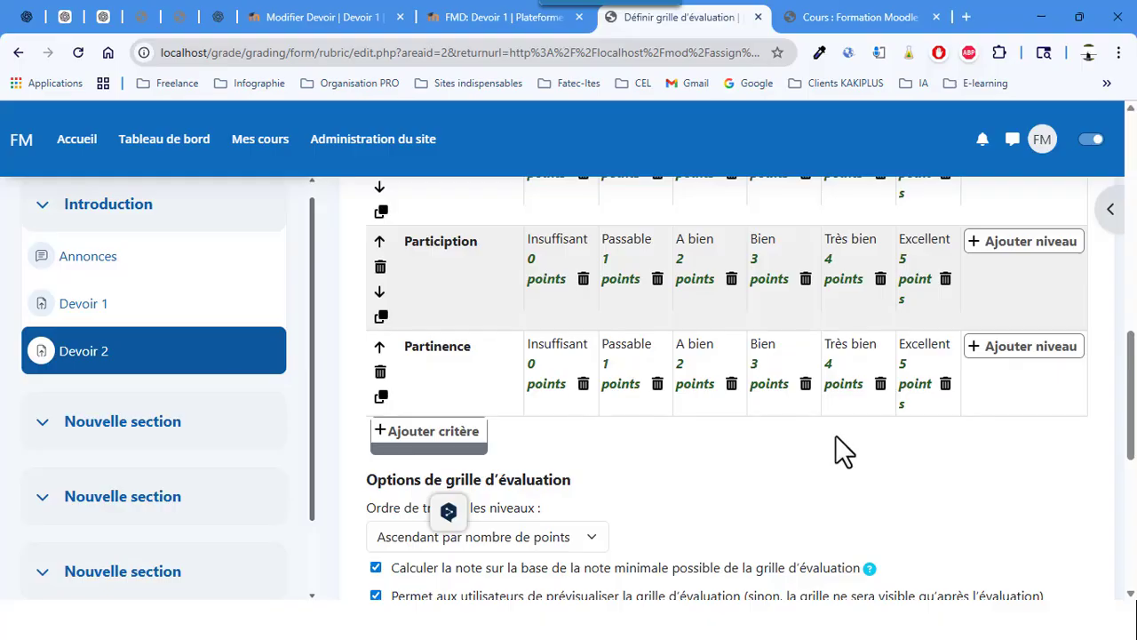
Step: Save the evaluation rubric and make it ready for use, keeping the default rubric options
{"action": "scroll", "coordinate": [840, 486], "scroll_direction": "down", "scroll_amount": 5}
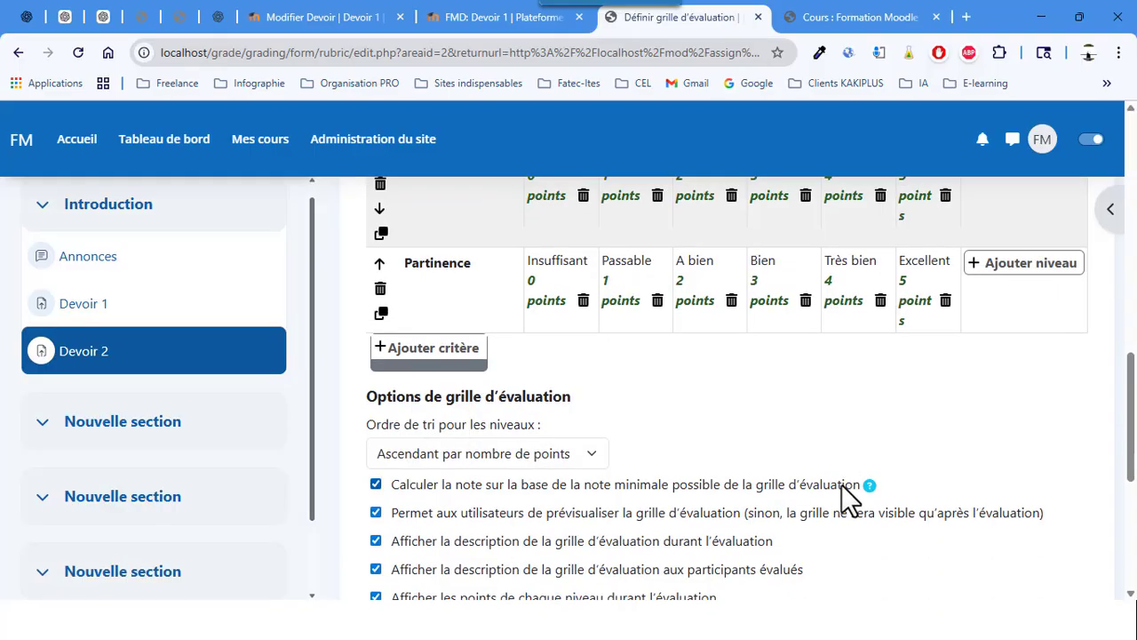
{"action": "scroll", "coordinate": [841, 484], "scroll_direction": "down", "scroll_amount": 1}
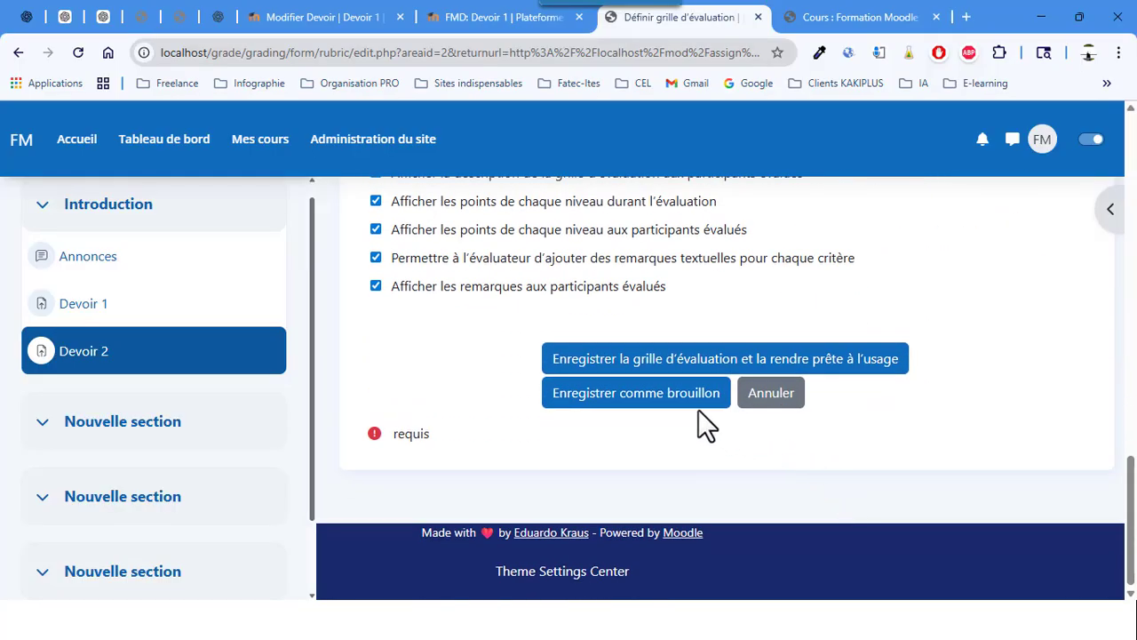
{"action": "left_click", "coordinate": [644, 366]}
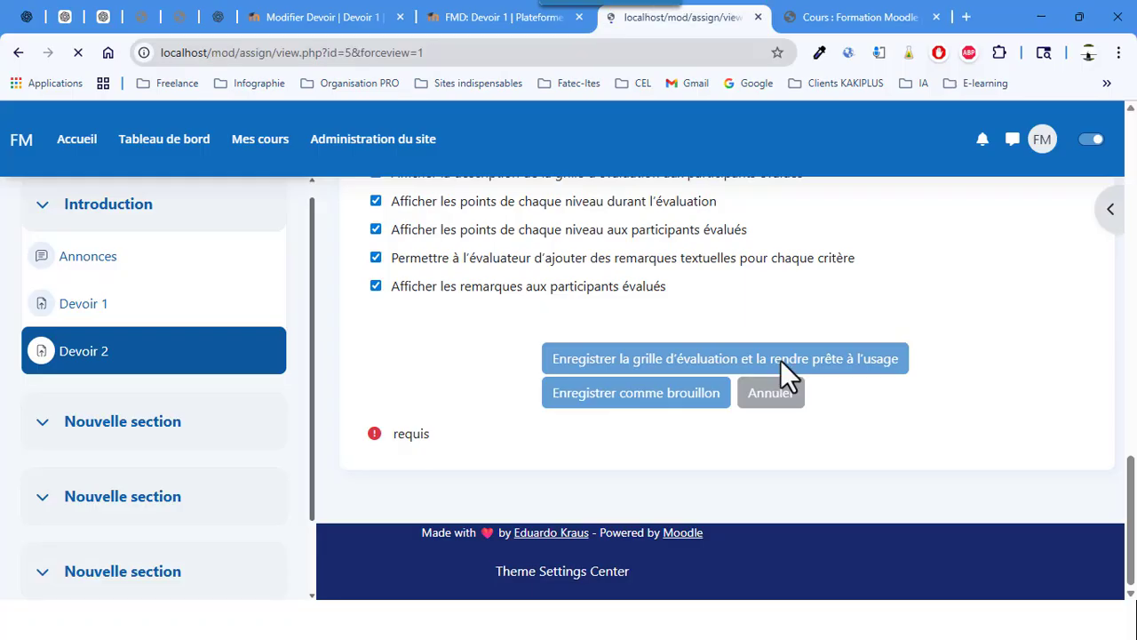
Step: Review the Devoir 2 assignment page, including its opening date, description and grading summary
{"action": "scroll", "coordinate": [746, 401], "scroll_direction": "down", "scroll_amount": 2}
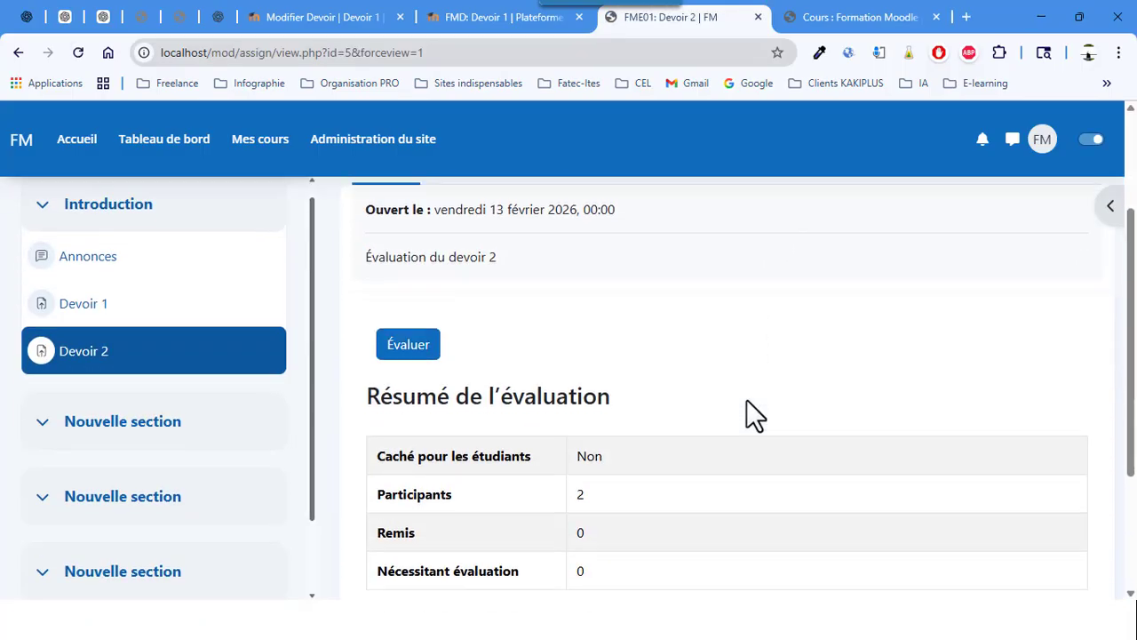
{"action": "scroll", "coordinate": [746, 400], "scroll_direction": "down", "scroll_amount": 2}
{"action": "scroll", "coordinate": [746, 400], "scroll_direction": "down", "scroll_amount": 1}
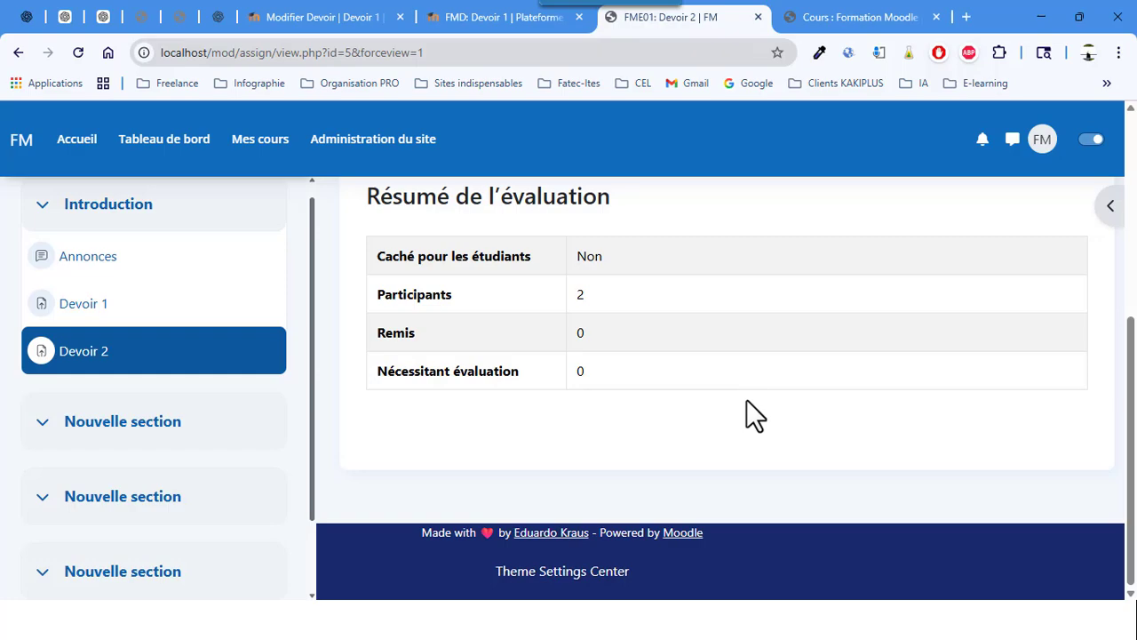
{"action": "scroll", "coordinate": [746, 400], "scroll_direction": "up", "scroll_amount": 3}
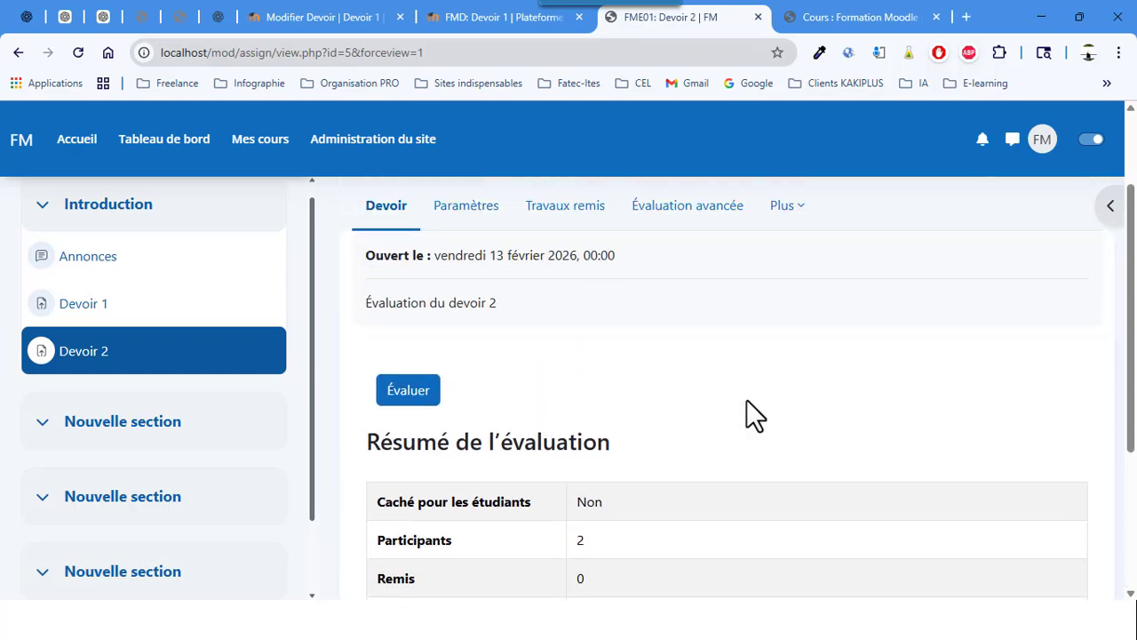
{"action": "scroll", "coordinate": [746, 400], "scroll_direction": "up", "scroll_amount": 1}
{"action": "scroll", "coordinate": [751, 405], "scroll_direction": "up", "scroll_amount": 1}
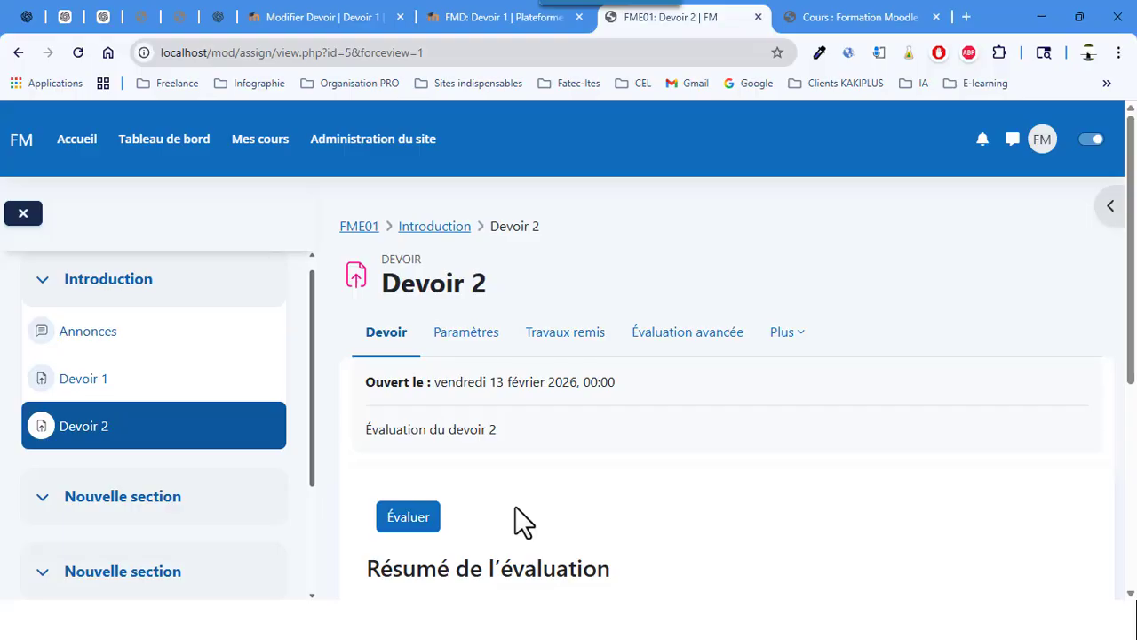
Step: Switch to the browser window with the student account and open the course "Formation Moodle pour enseignant"
{"action": "key", "text": "alt+Tab"}
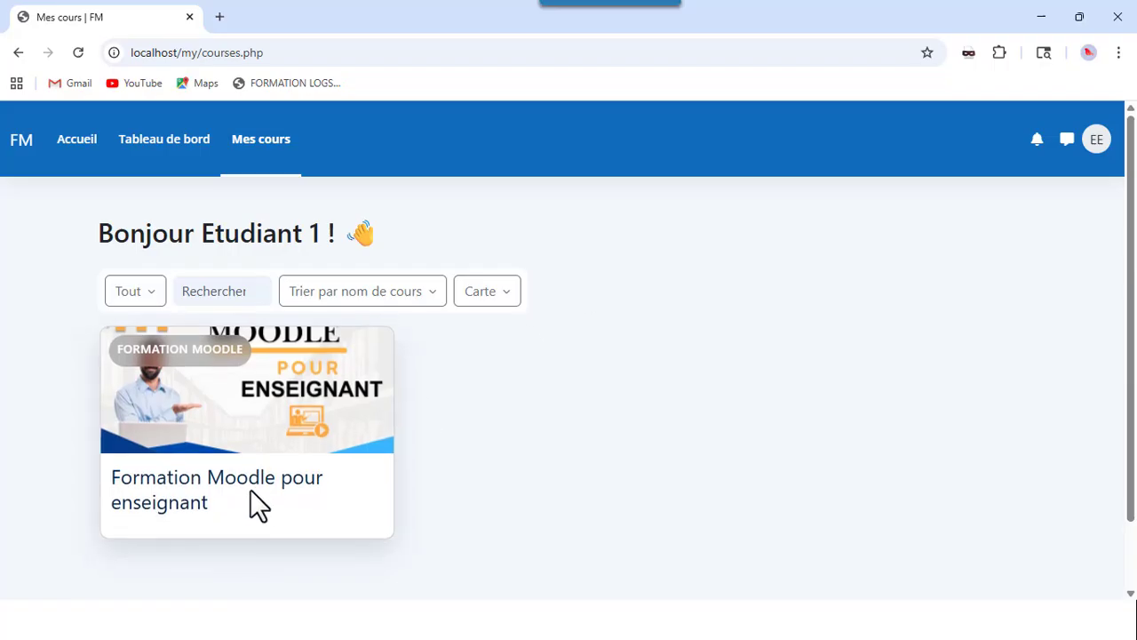
{"action": "left_click", "coordinate": [264, 487]}
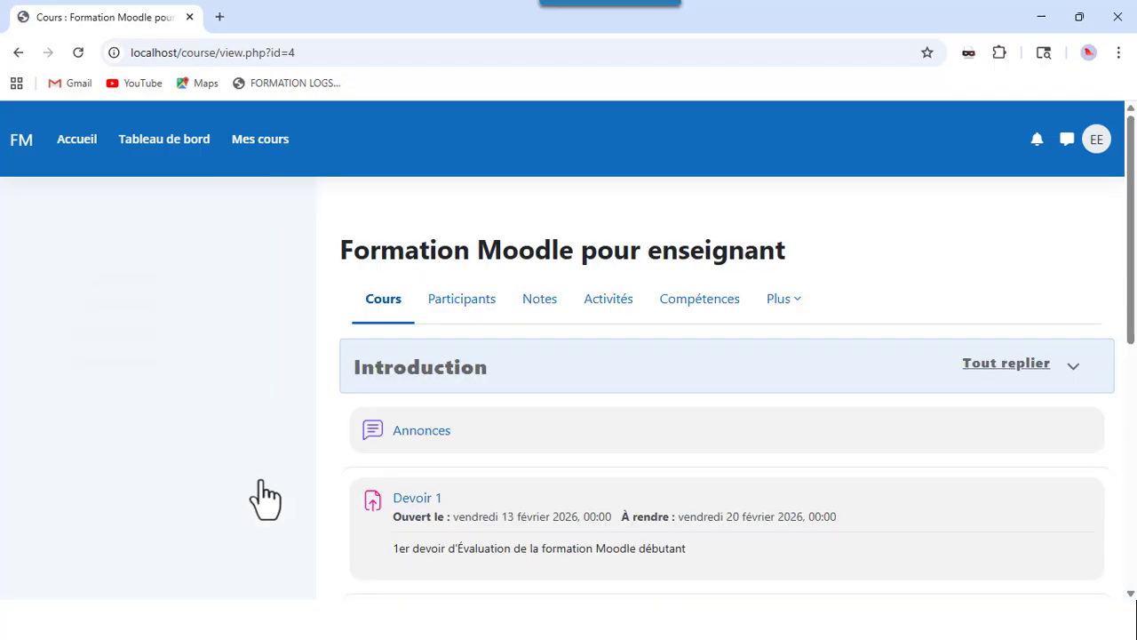
Step: Open the Devoir 2 assignment from the course's Introduction section and start adding a submission
{"action": "scroll", "coordinate": [528, 457], "scroll_direction": "down", "scroll_amount": 2}
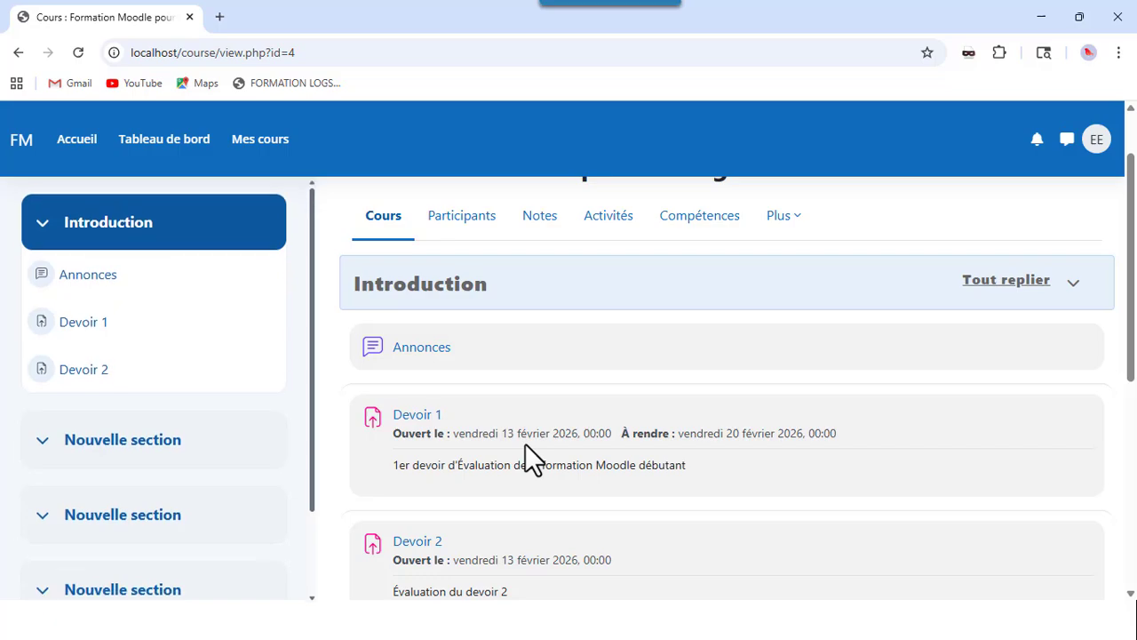
{"action": "scroll", "coordinate": [525, 456], "scroll_direction": "down", "scroll_amount": 1}
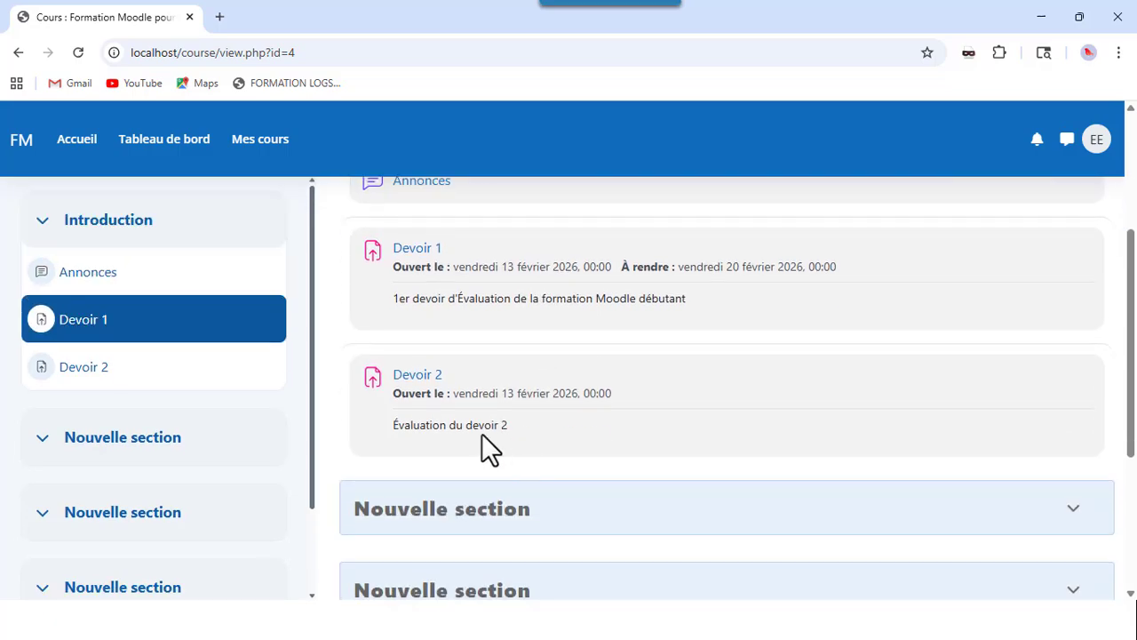
{"action": "left_click", "coordinate": [423, 378]}
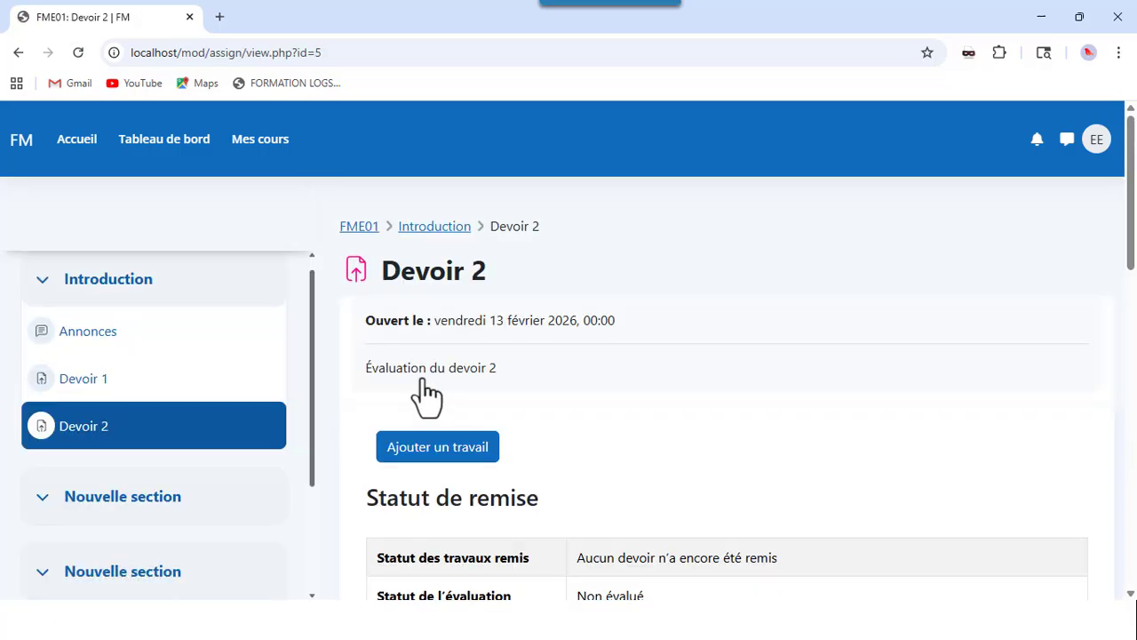
{"action": "scroll", "coordinate": [423, 384], "scroll_direction": "down", "scroll_amount": 1}
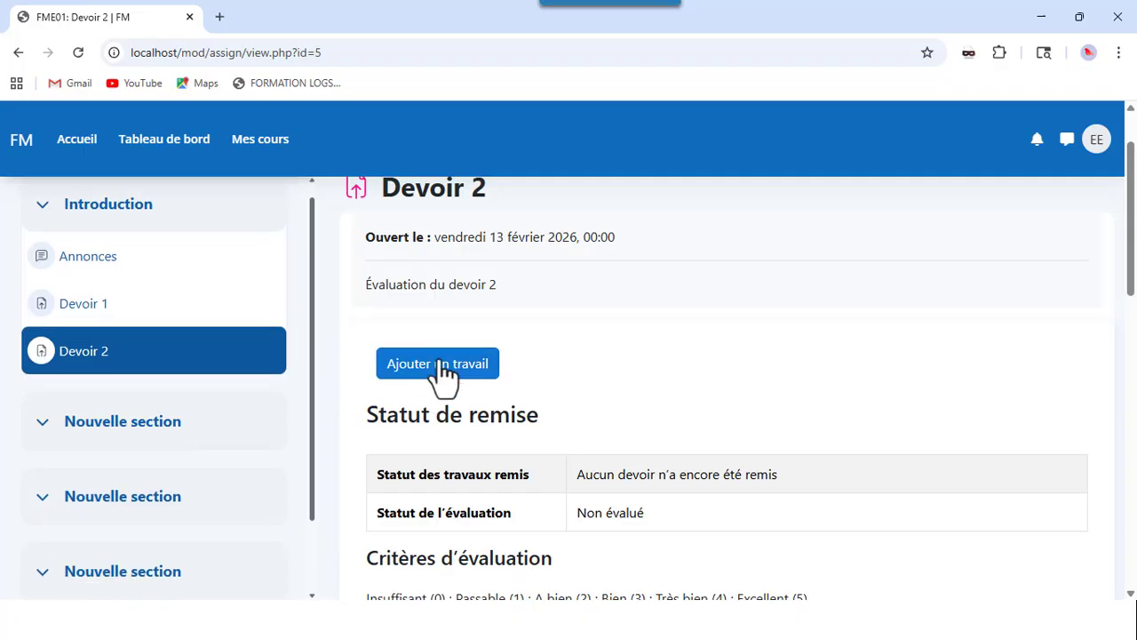
{"action": "left_click", "coordinate": [441, 365]}
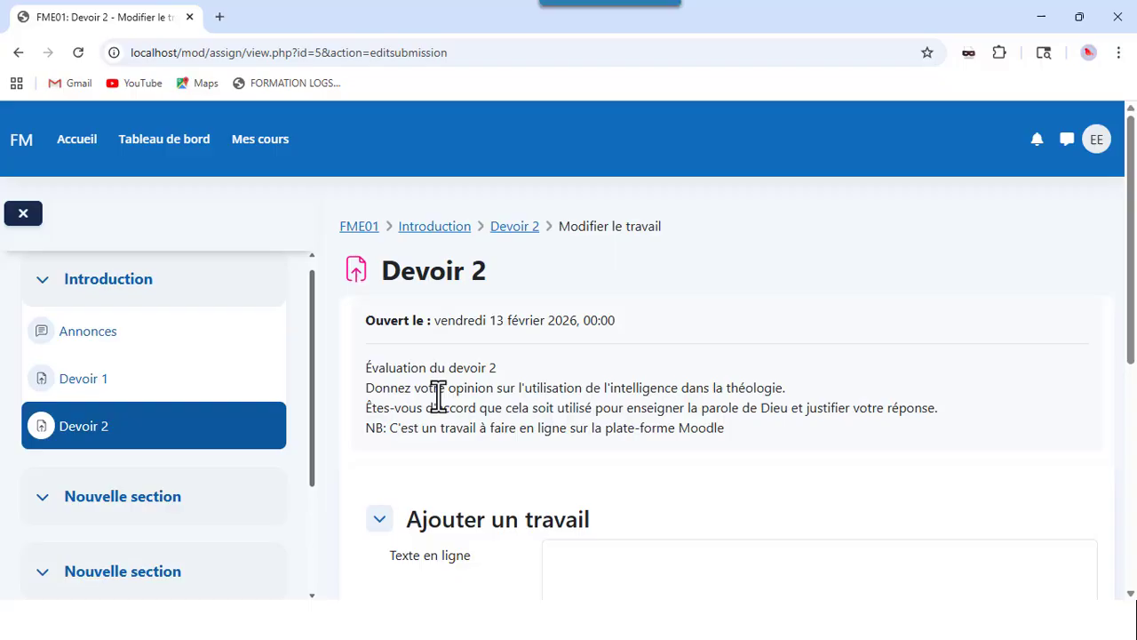
Step: Fill the submission's online text with the "Réponse étudiant" paragraphs from the Word document and submit the work for grading
{"action": "scroll", "coordinate": [436, 395], "scroll_direction": "down", "scroll_amount": 2}
{"action": "left_click", "coordinate": [592, 402]}
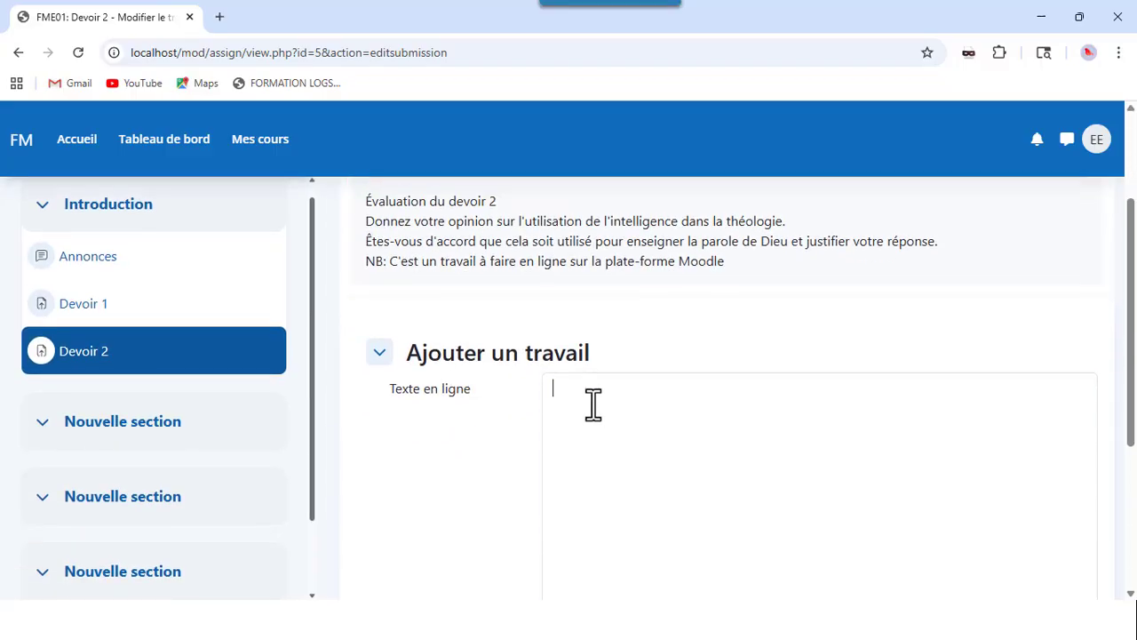
{"action": "scroll", "coordinate": [592, 404], "scroll_direction": "down", "scroll_amount": 2}
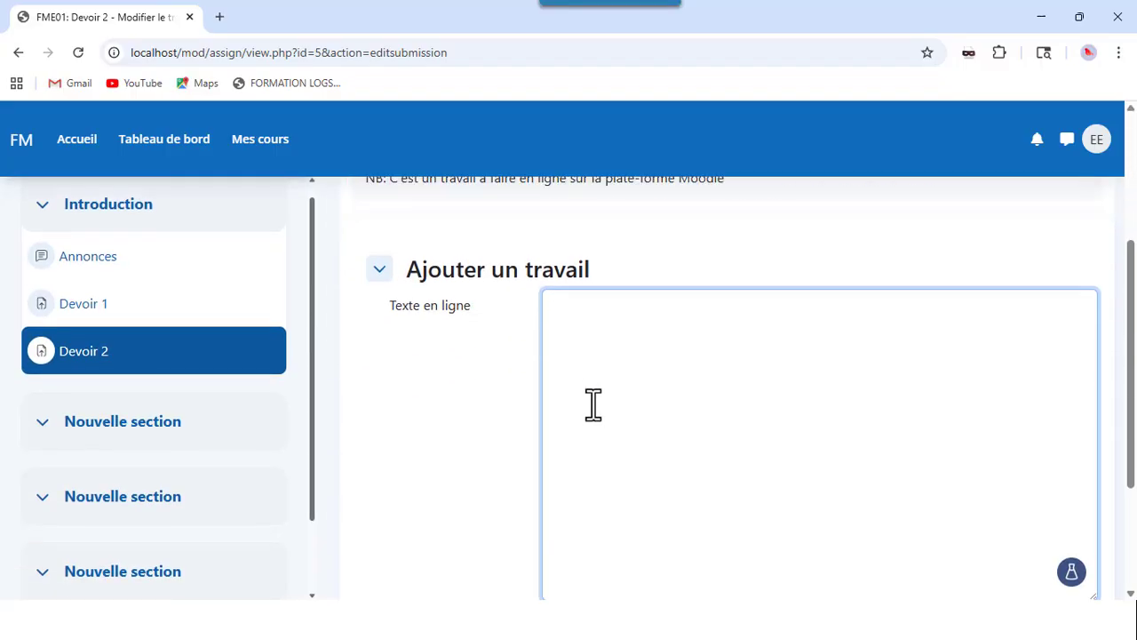
{"action": "scroll", "coordinate": [593, 404], "scroll_direction": "up", "scroll_amount": 1}
{"action": "scroll", "coordinate": [593, 404], "scroll_direction": "up", "scroll_amount": 2}
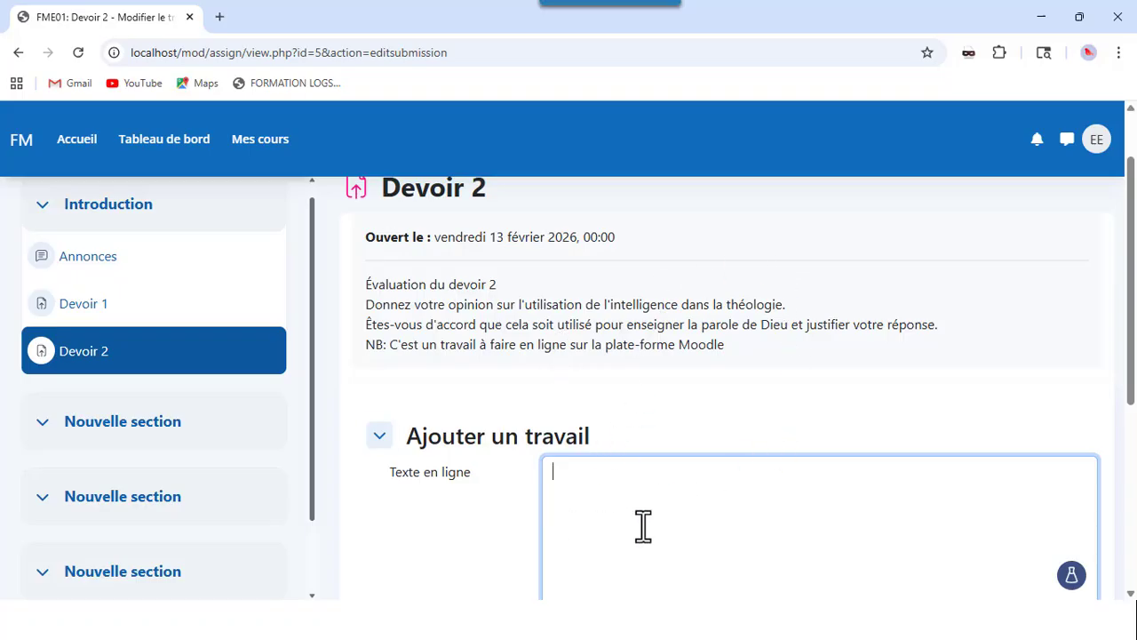
{"action": "scroll", "coordinate": [644, 526], "scroll_direction": "down", "scroll_amount": 2}
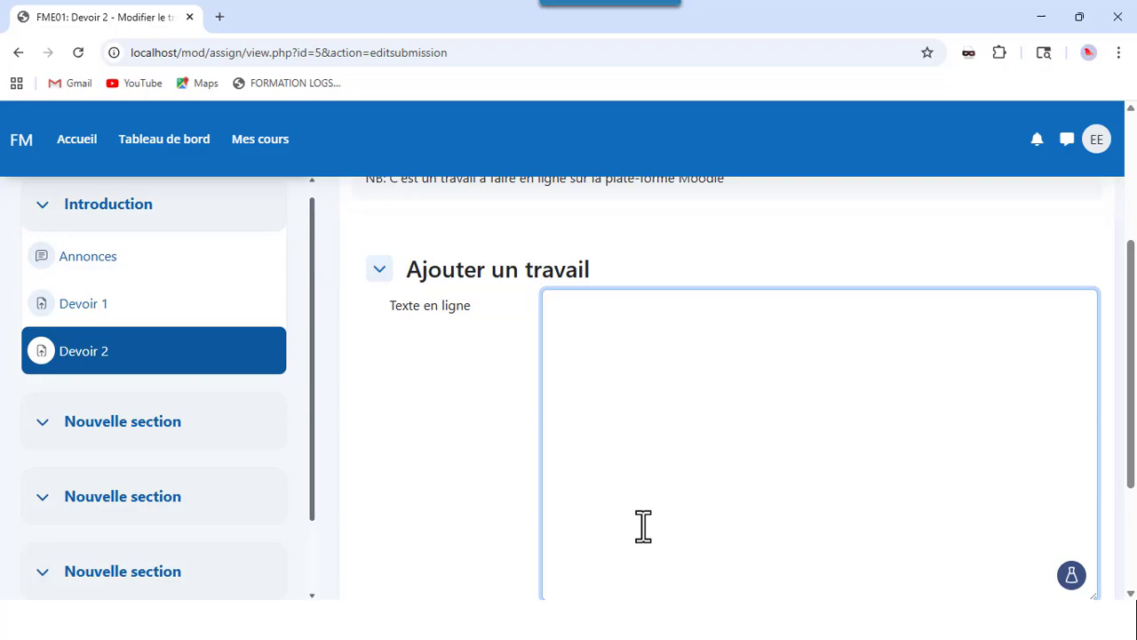
{"action": "key", "text": "alt+Tab"}
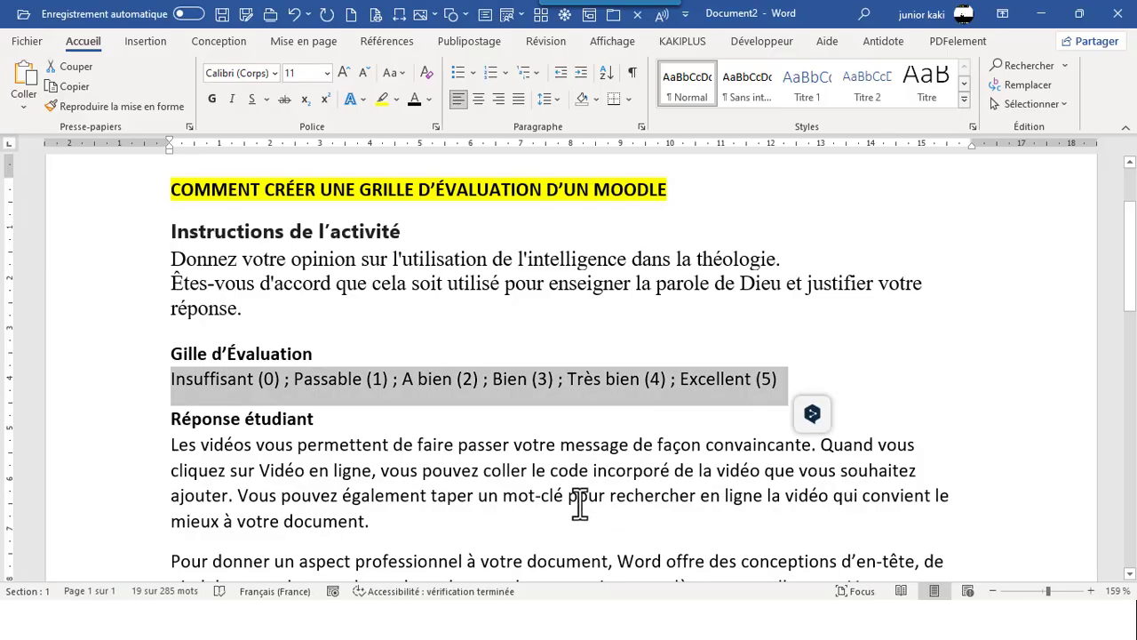
{"action": "scroll", "coordinate": [571, 503], "scroll_direction": "up", "scroll_amount": 5}
{"action": "scroll", "coordinate": [570, 502], "scroll_direction": "down", "scroll_amount": 3}
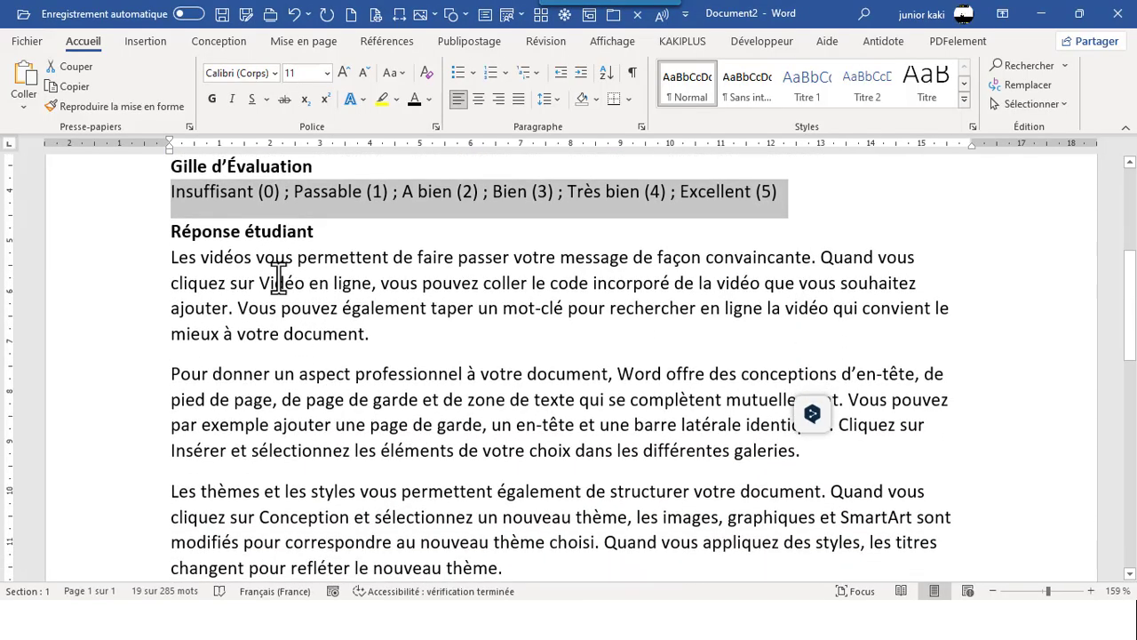
{"action": "key", "text": "alt+Tab"}
{"action": "left_click", "coordinate": [584, 446]}
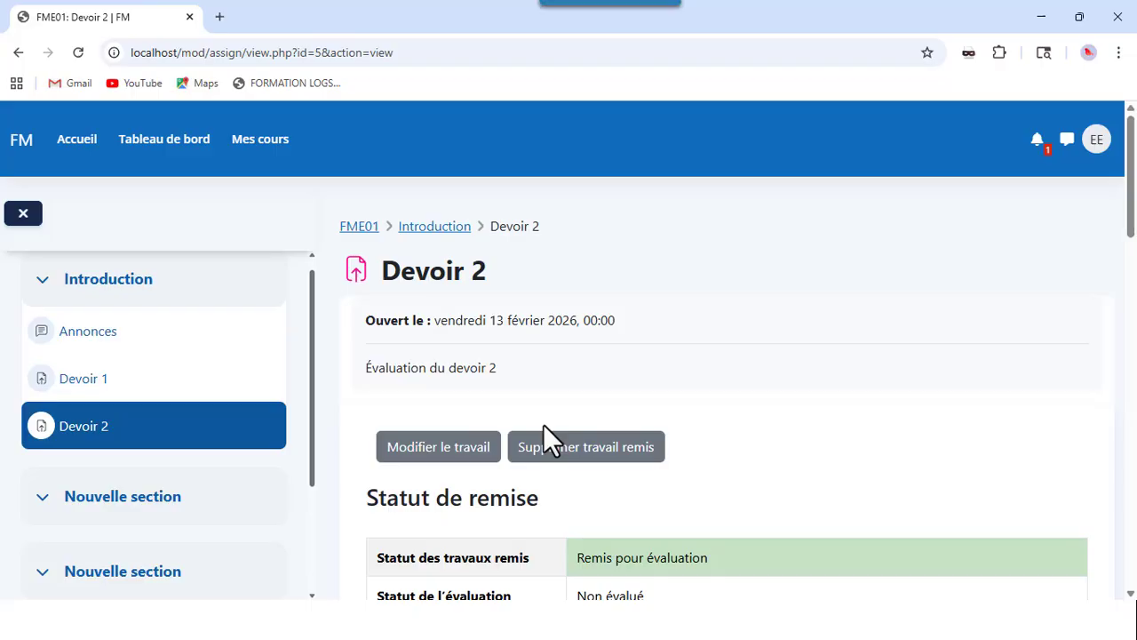
Step: Switch to the teacher's browser window, refresh the Devoir 2 page and start grading the submitted work
{"action": "key", "text": "alt+Tab"}
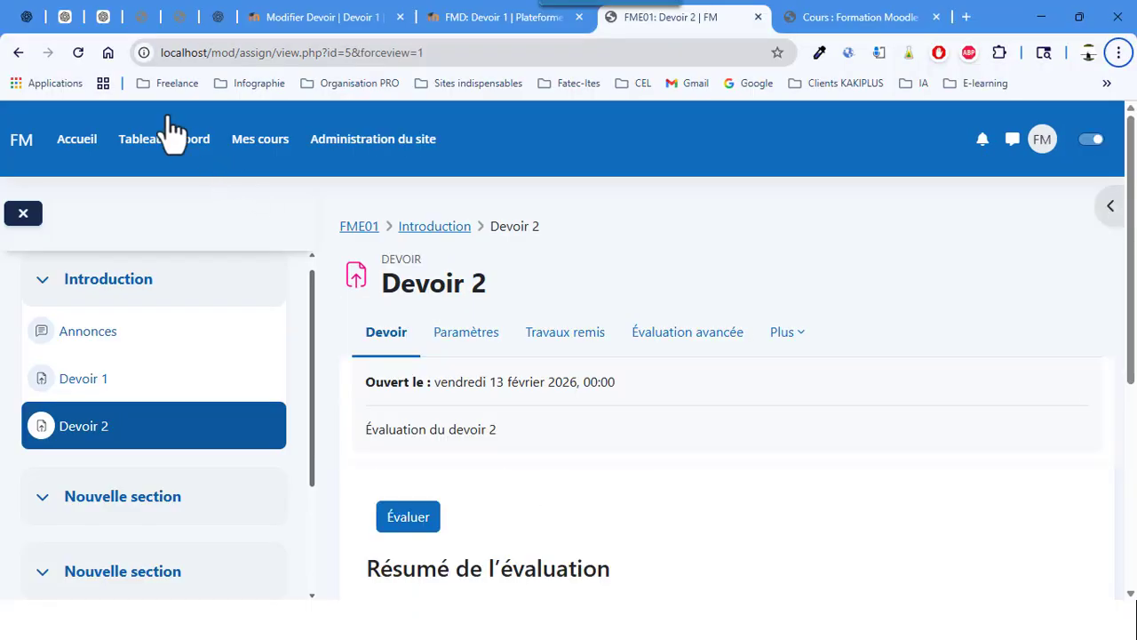
{"action": "left_click", "coordinate": [78, 53]}
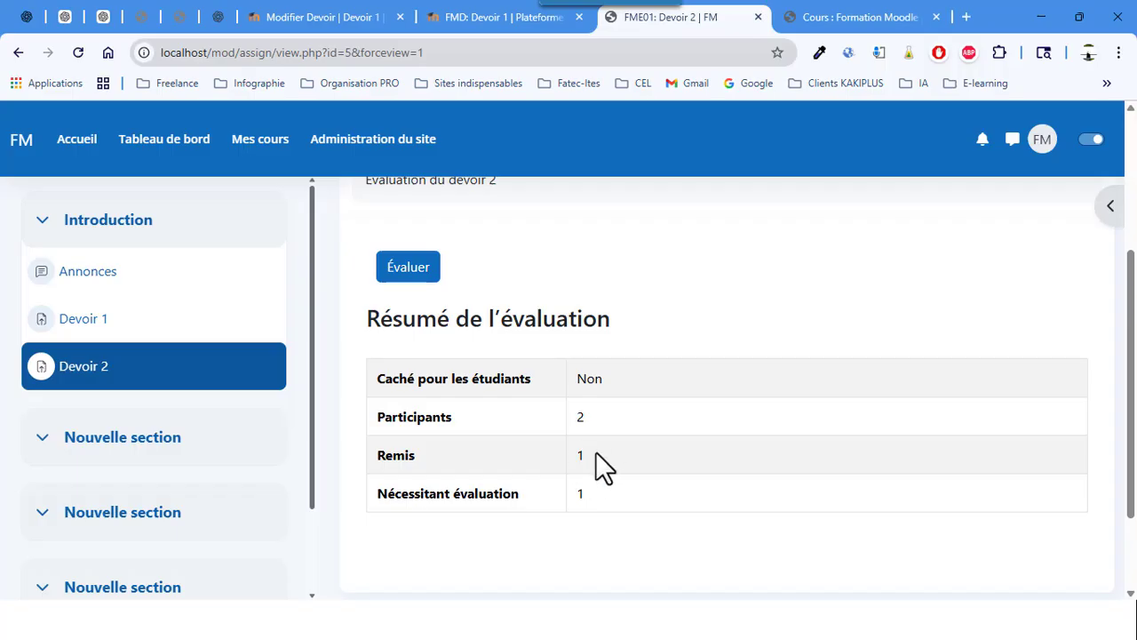
{"action": "scroll", "coordinate": [542, 417], "scroll_direction": "up", "scroll_amount": 2}
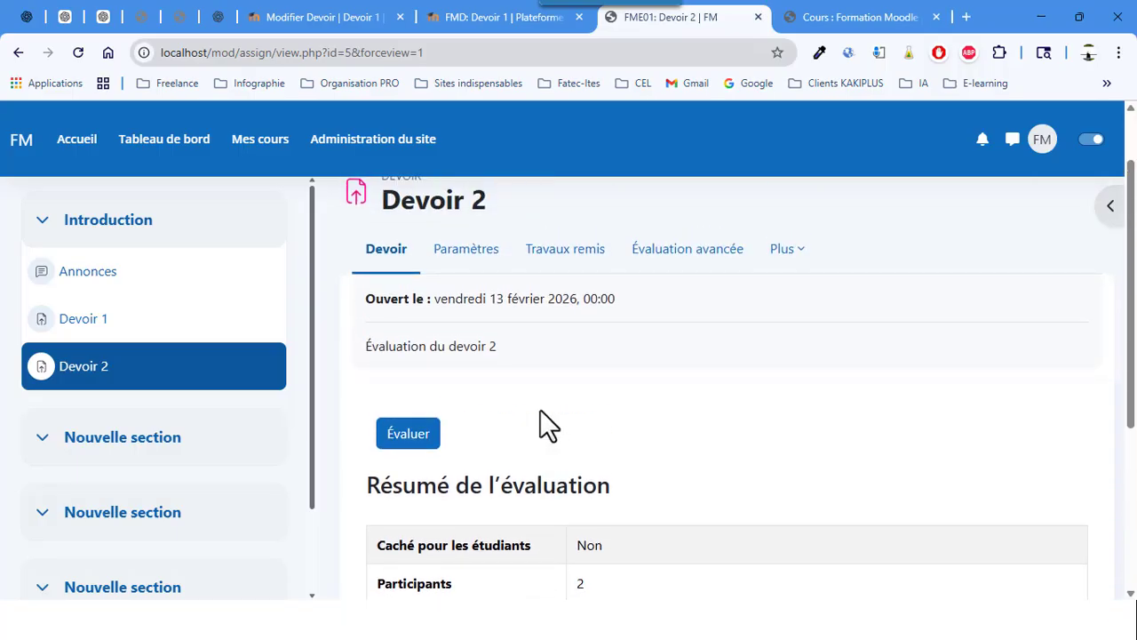
{"action": "scroll", "coordinate": [540, 410], "scroll_direction": "up", "scroll_amount": 1}
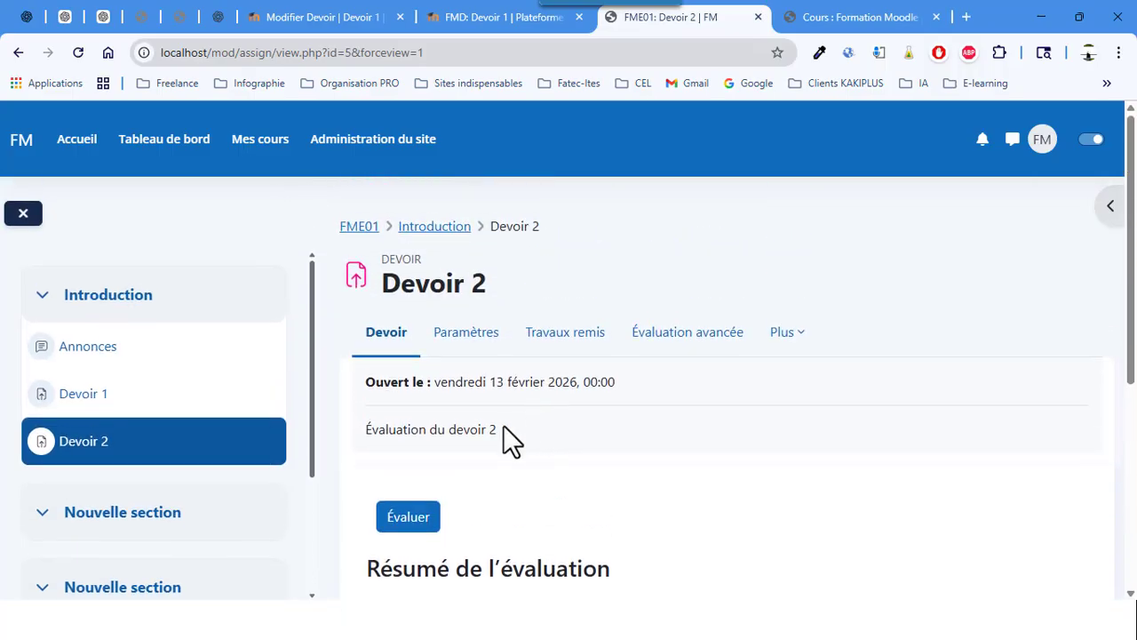
{"action": "left_click", "coordinate": [408, 520]}
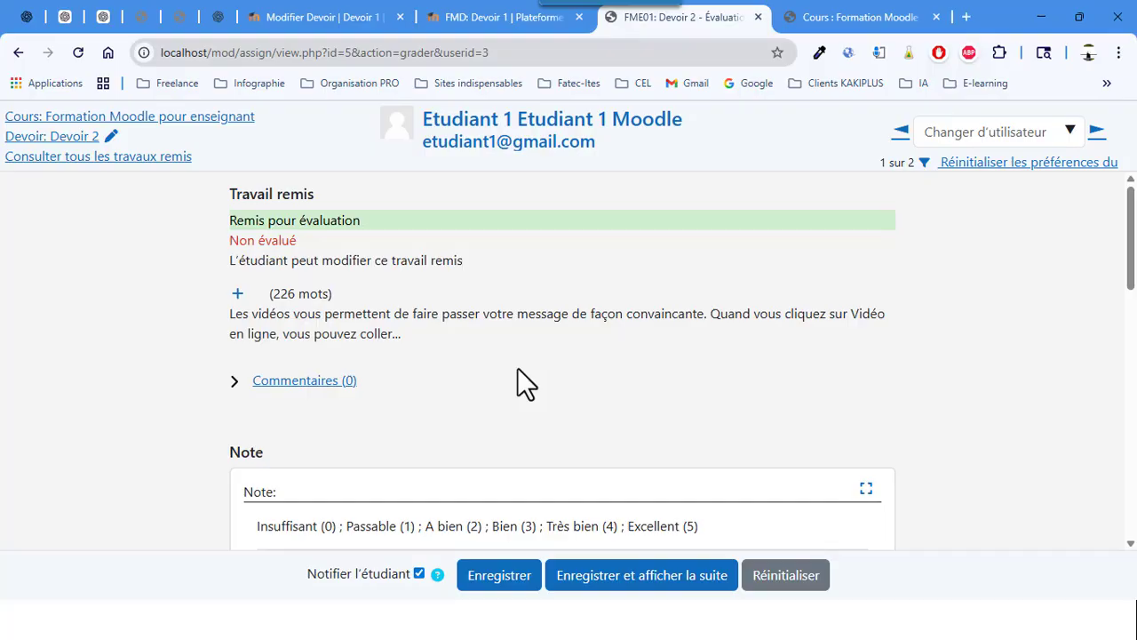
Step: Expand the student's submitted text and read through it down to the grading rubric
{"action": "scroll", "coordinate": [472, 336], "scroll_direction": "up", "scroll_amount": 3}
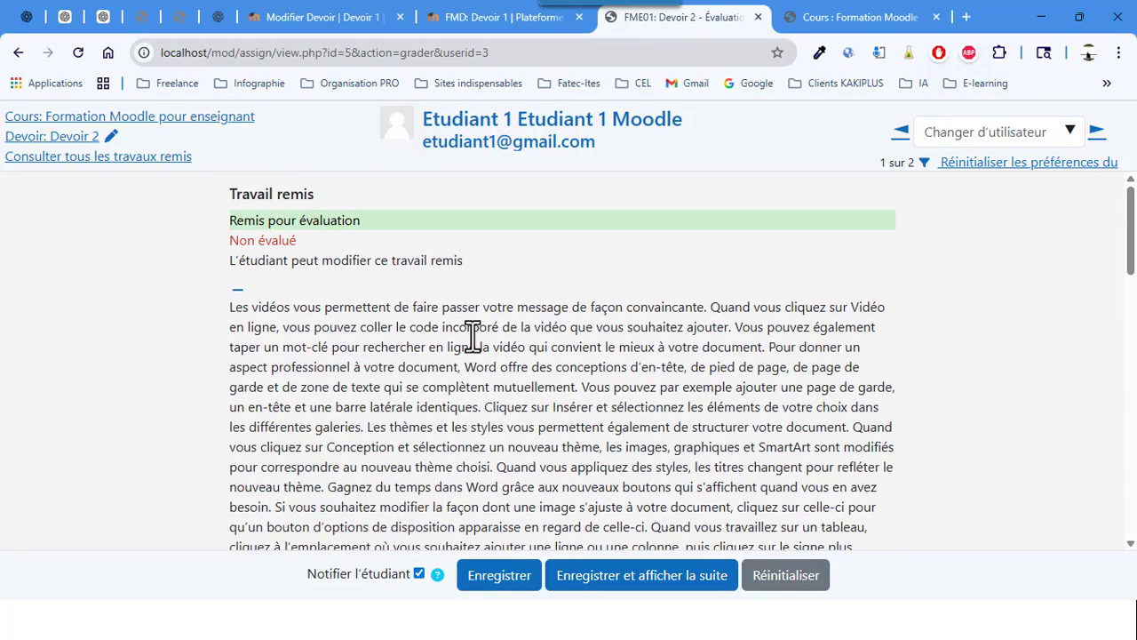
{"action": "scroll", "coordinate": [471, 336], "scroll_direction": "down", "scroll_amount": 2}
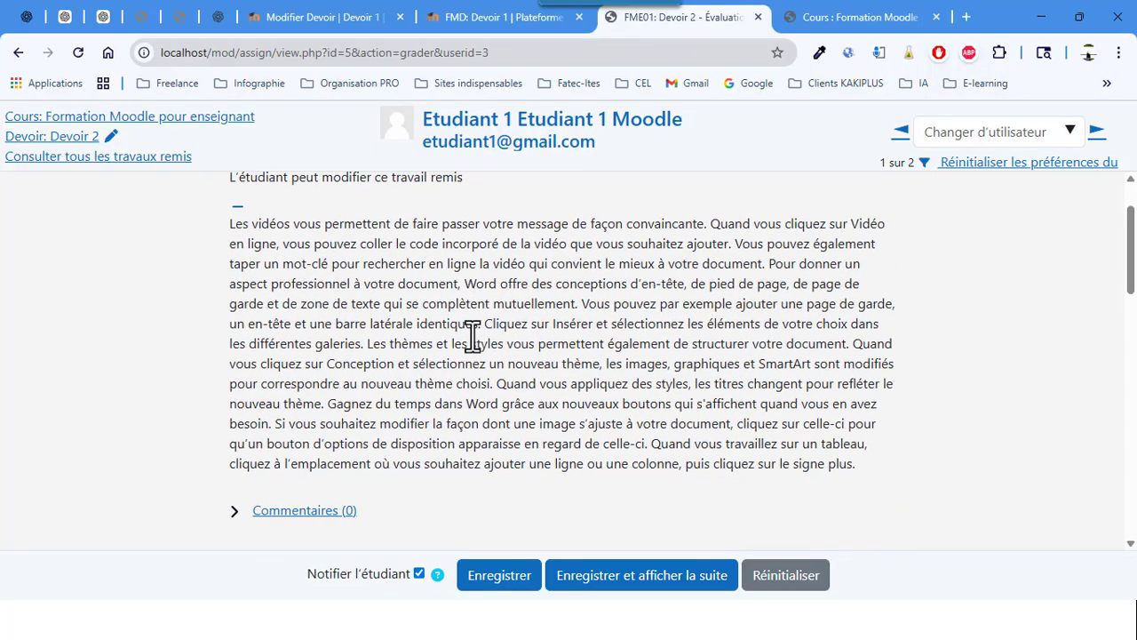
{"action": "scroll", "coordinate": [471, 336], "scroll_direction": "down", "scroll_amount": 3}
{"action": "scroll", "coordinate": [470, 334], "scroll_direction": "up", "scroll_amount": 1}
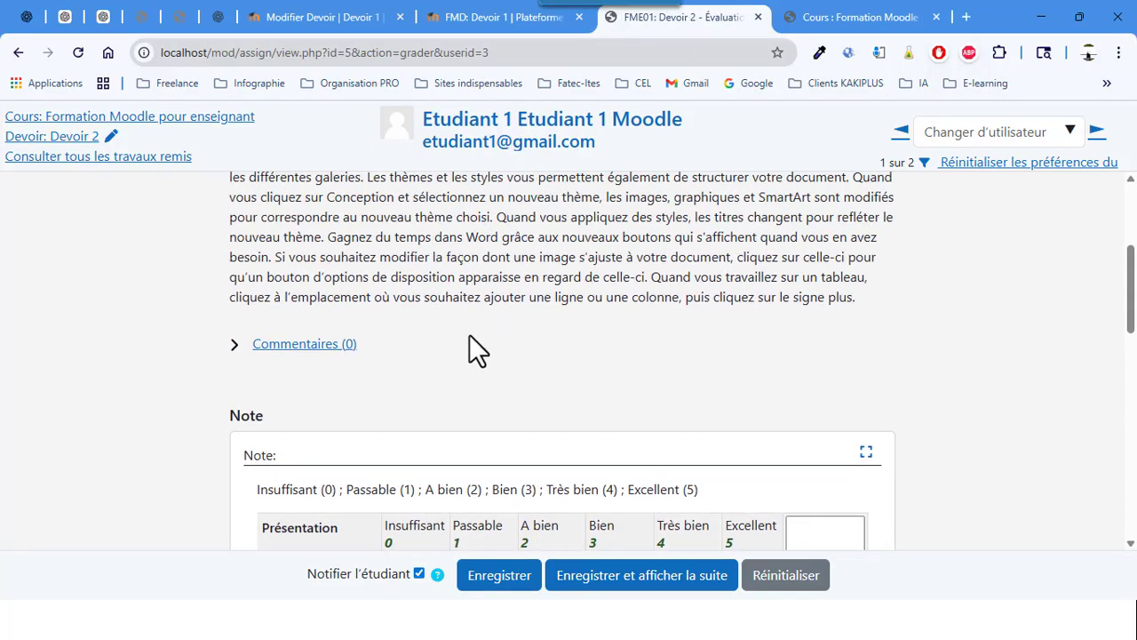
{"action": "scroll", "coordinate": [469, 334], "scroll_direction": "up", "scroll_amount": 2}
{"action": "scroll", "coordinate": [469, 334], "scroll_direction": "down", "scroll_amount": 4}
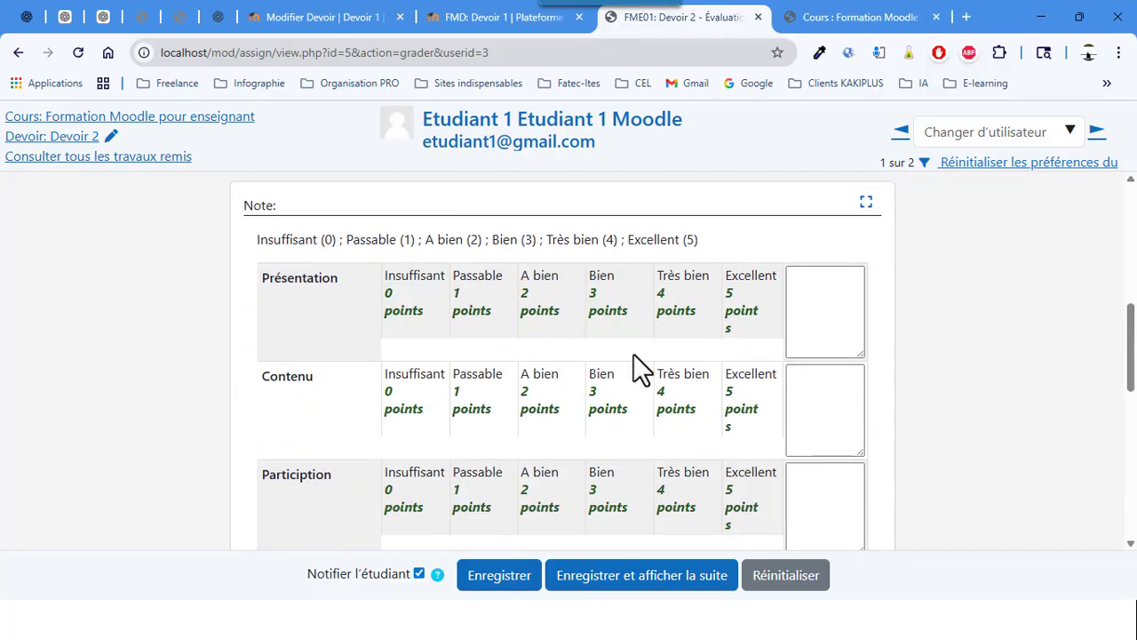
Step: Rate Présentation, Contenu and Partinence as Bien (3 points) and Particiption as Excellent (5 points) in the rubric
{"action": "left_click", "coordinate": [601, 318]}
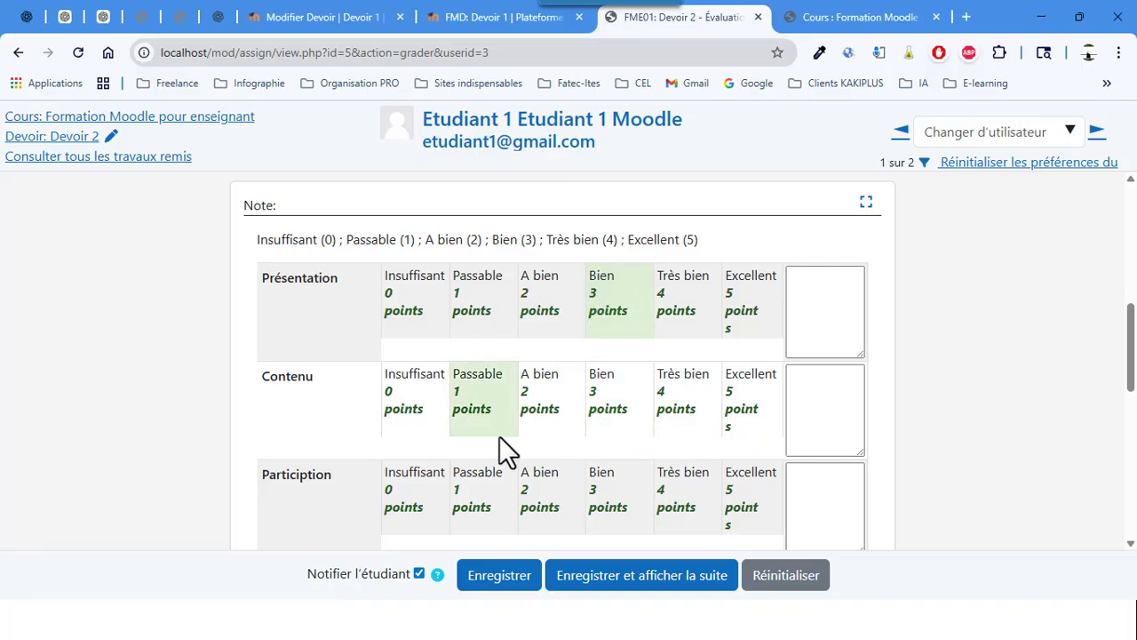
{"action": "left_click", "coordinate": [602, 419]}
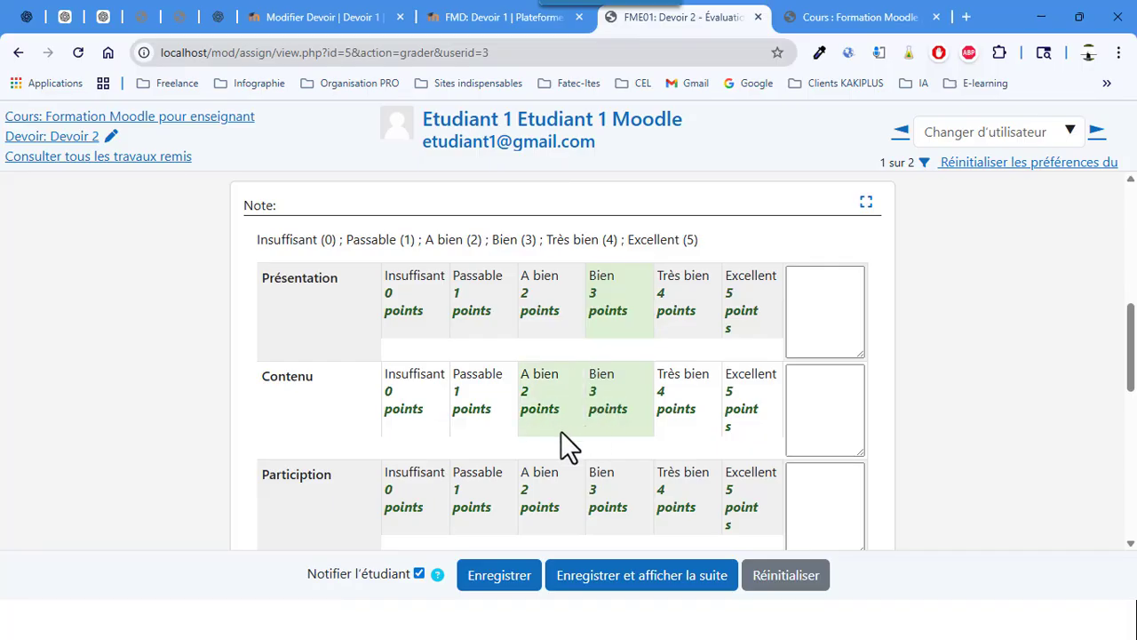
{"action": "scroll", "coordinate": [542, 418], "scroll_direction": "down", "scroll_amount": 2}
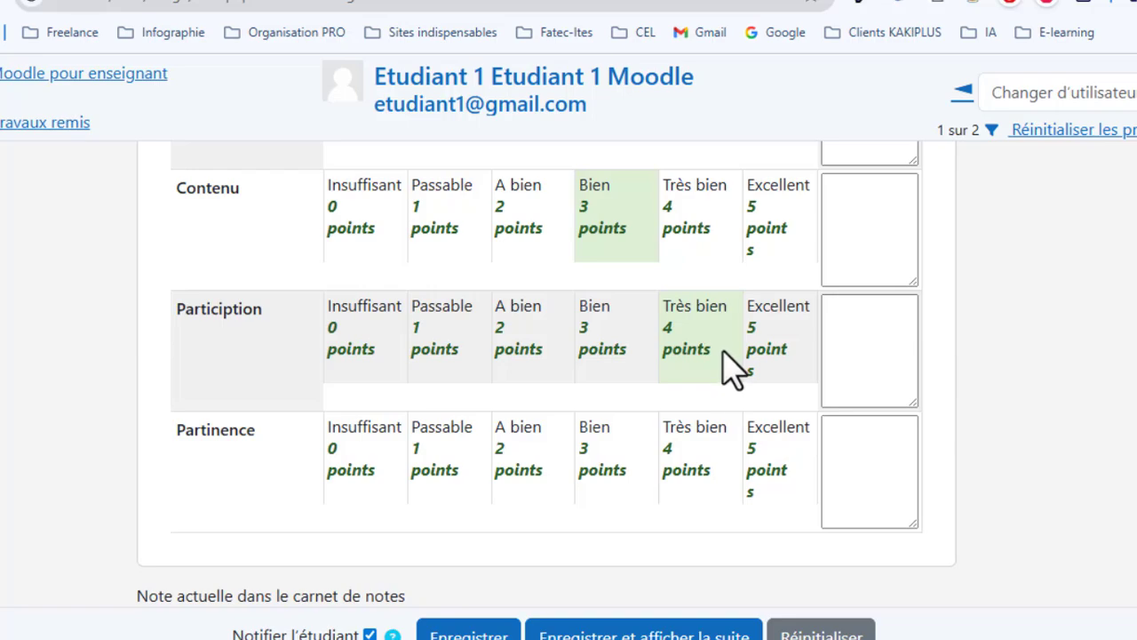
{"action": "left_click", "coordinate": [778, 337]}
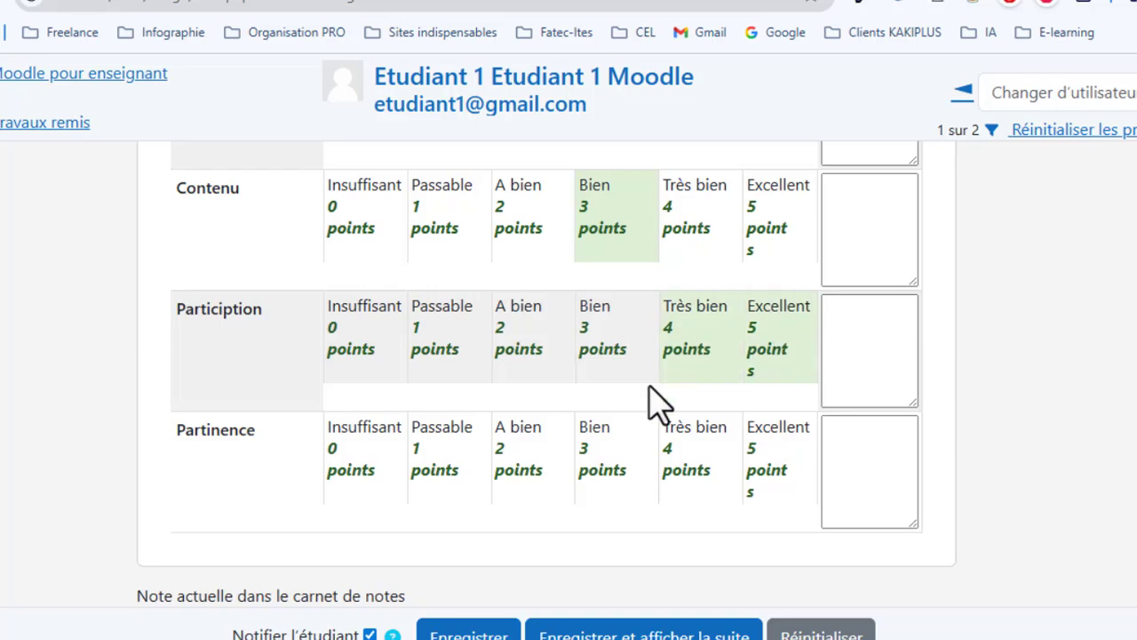
{"action": "scroll", "coordinate": [609, 435], "scroll_direction": "down", "scroll_amount": 1}
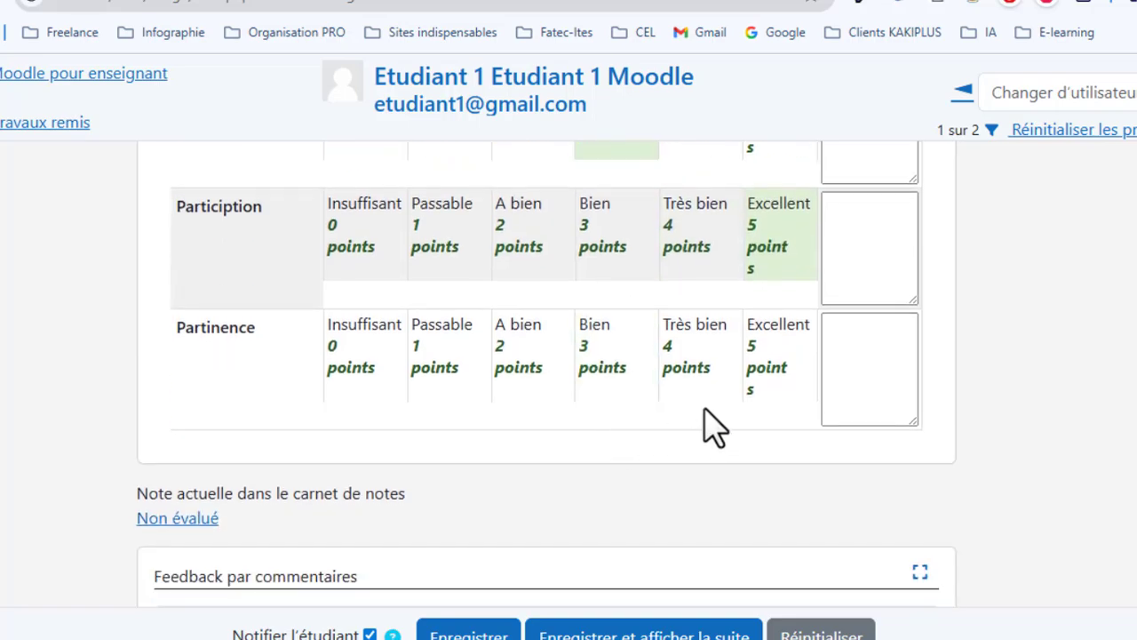
{"action": "left_click", "coordinate": [627, 369]}
{"action": "scroll", "coordinate": [581, 435], "scroll_direction": "down", "scroll_amount": 1}
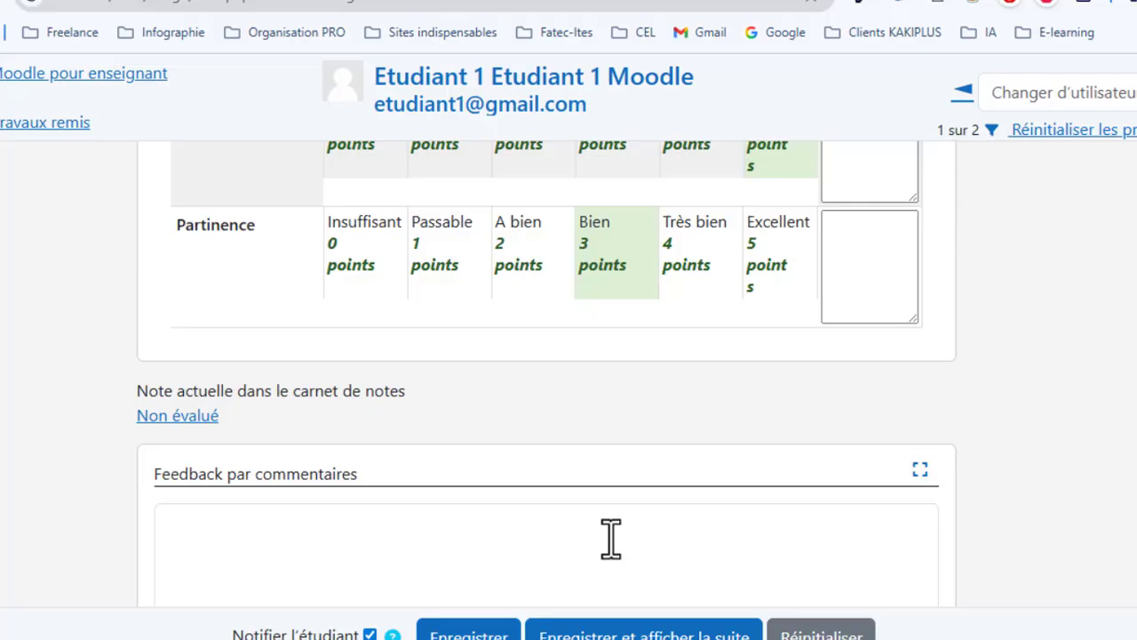
Step: Add the remark "Un travail sérieux" to the Partinence criterion
{"action": "scroll", "coordinate": [630, 490], "scroll_direction": "up", "scroll_amount": 2}
{"action": "left_click", "coordinate": [855, 444]}
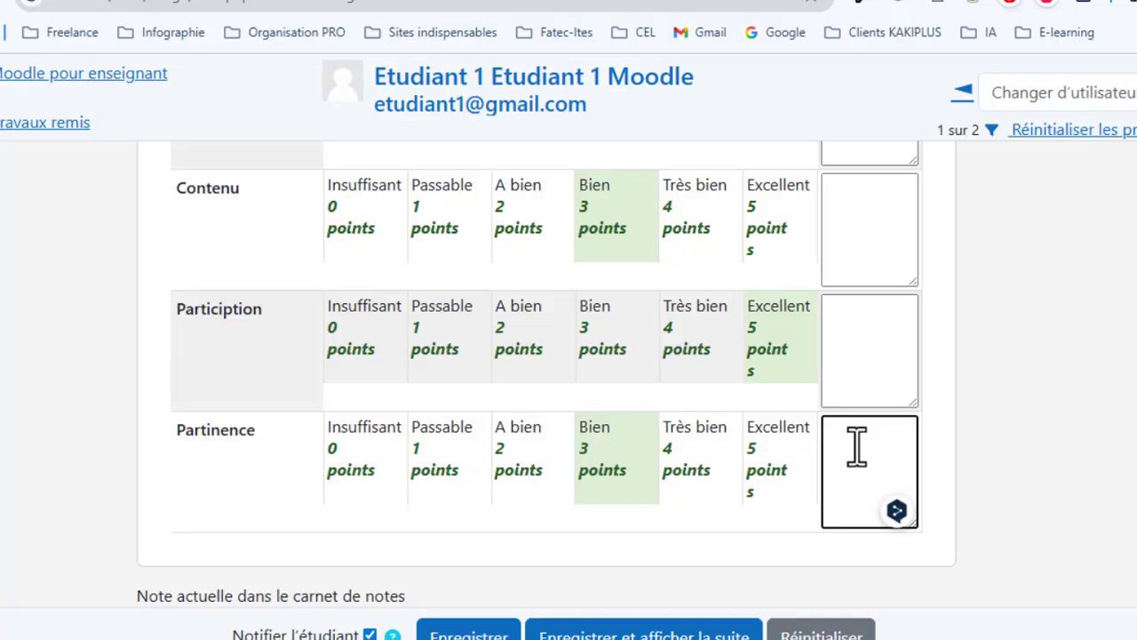
{"action": "type", "text": "Un "}
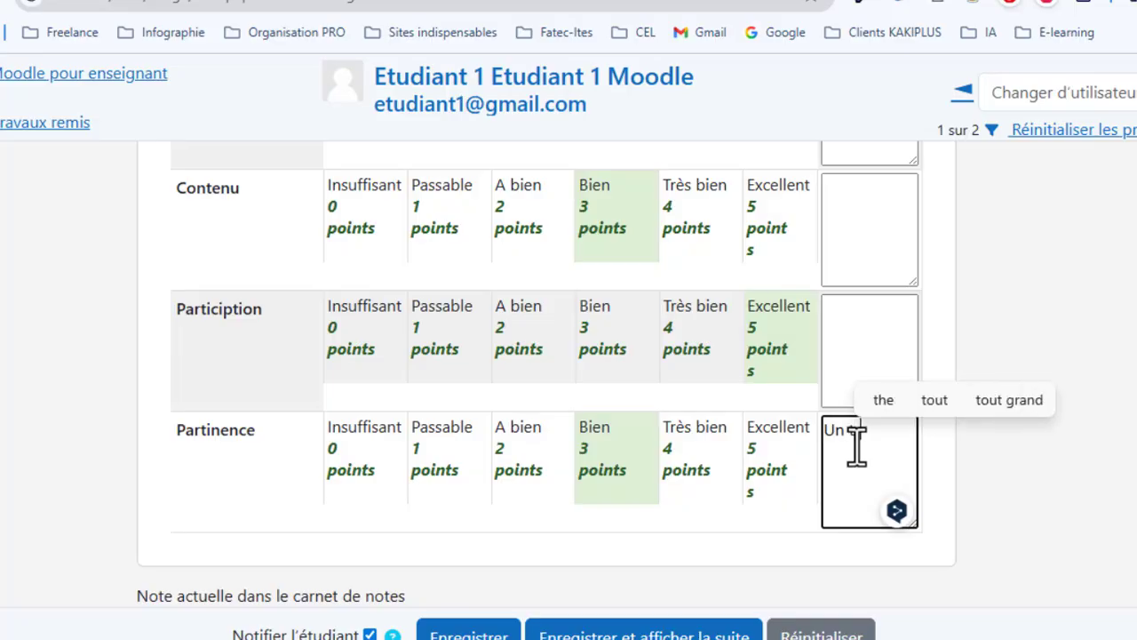
{"action": "type", "text": "travail"}
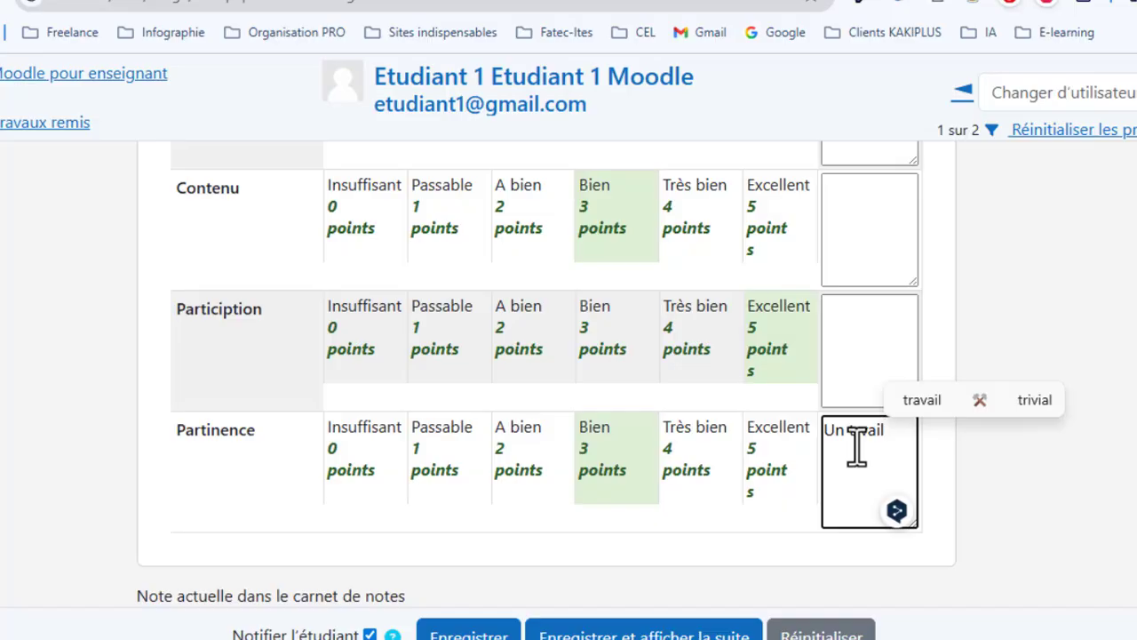
Step: Enter the feedback comment "J'apprécie votre travail de concentration.", save the grading while moving on to the next student, and save there too
{"action": "type", "text": "J"}
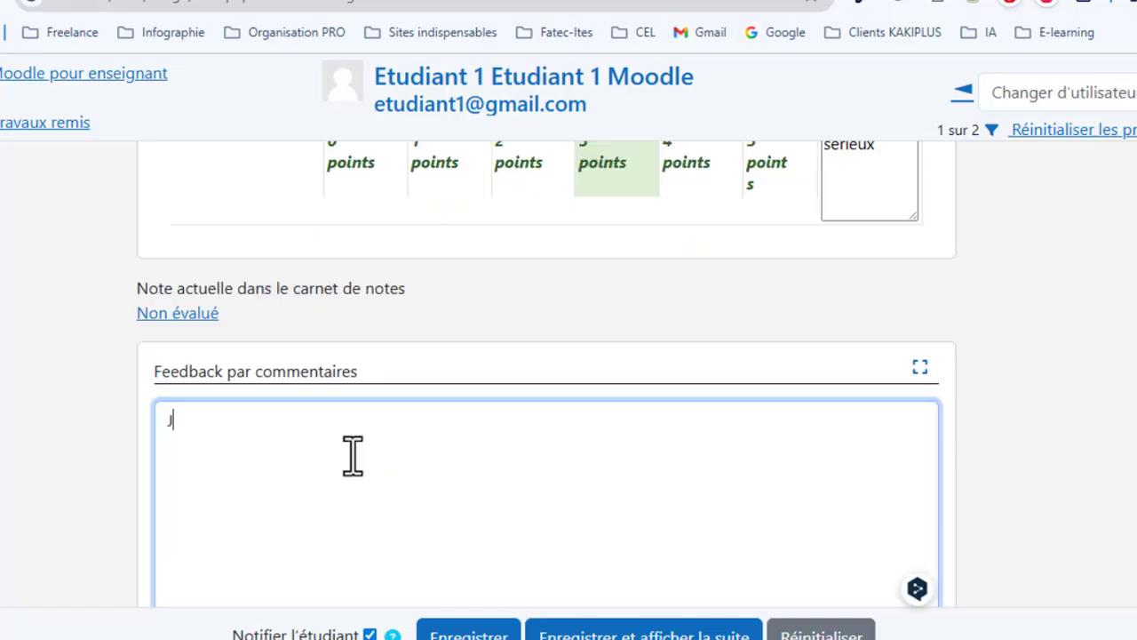
{"action": "type", "text": "'appré"}
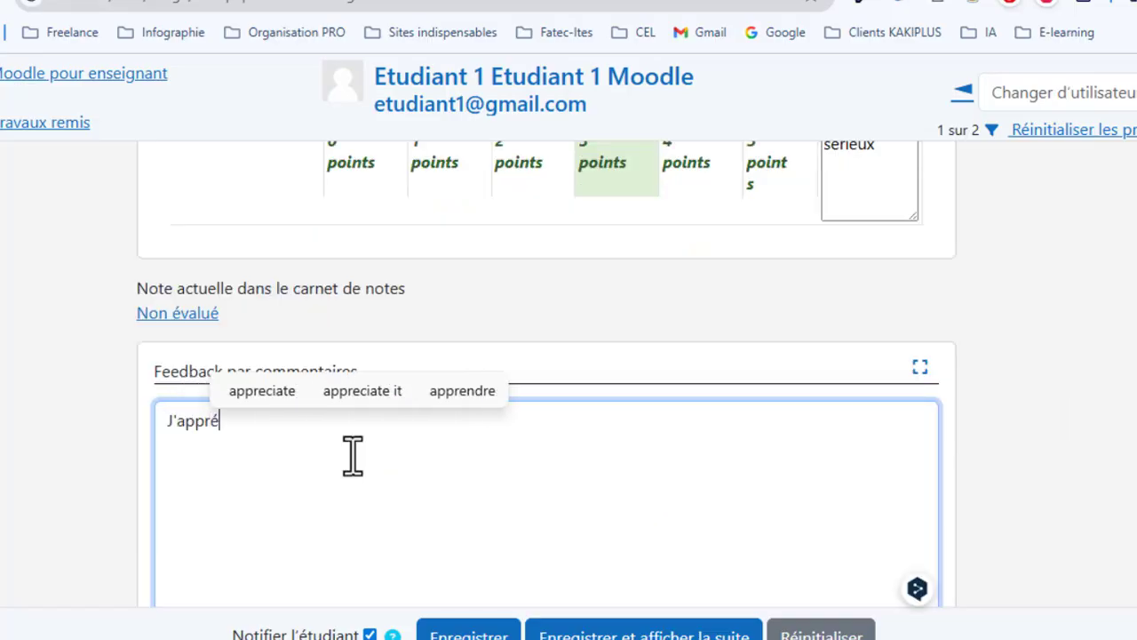
{"action": "type", "text": "cie vo"}
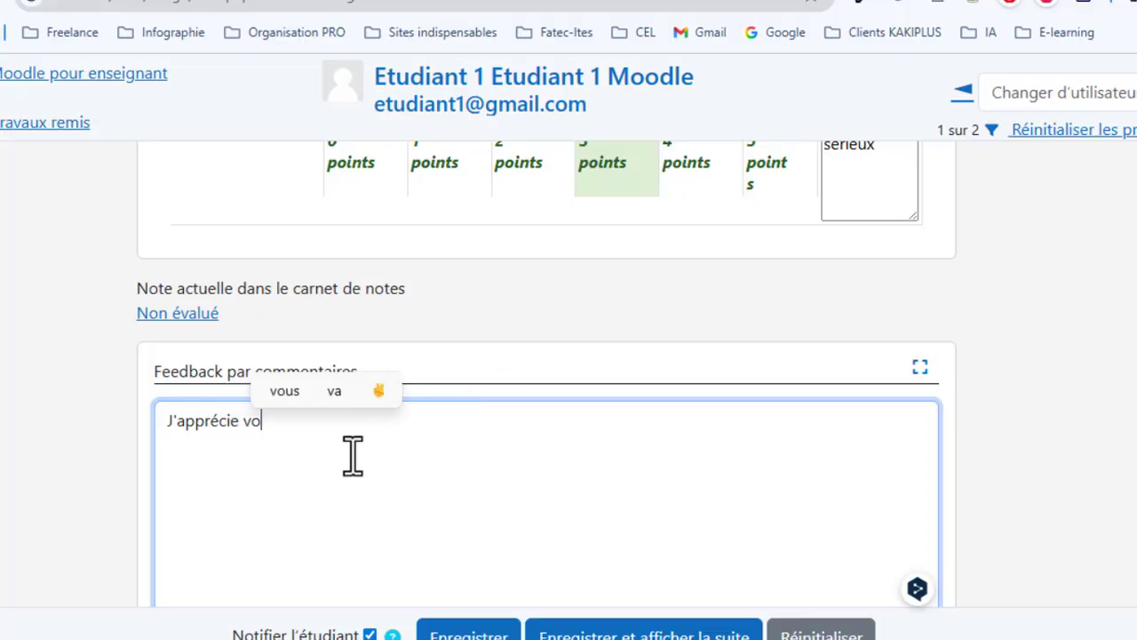
{"action": "type", "text": "tre "}
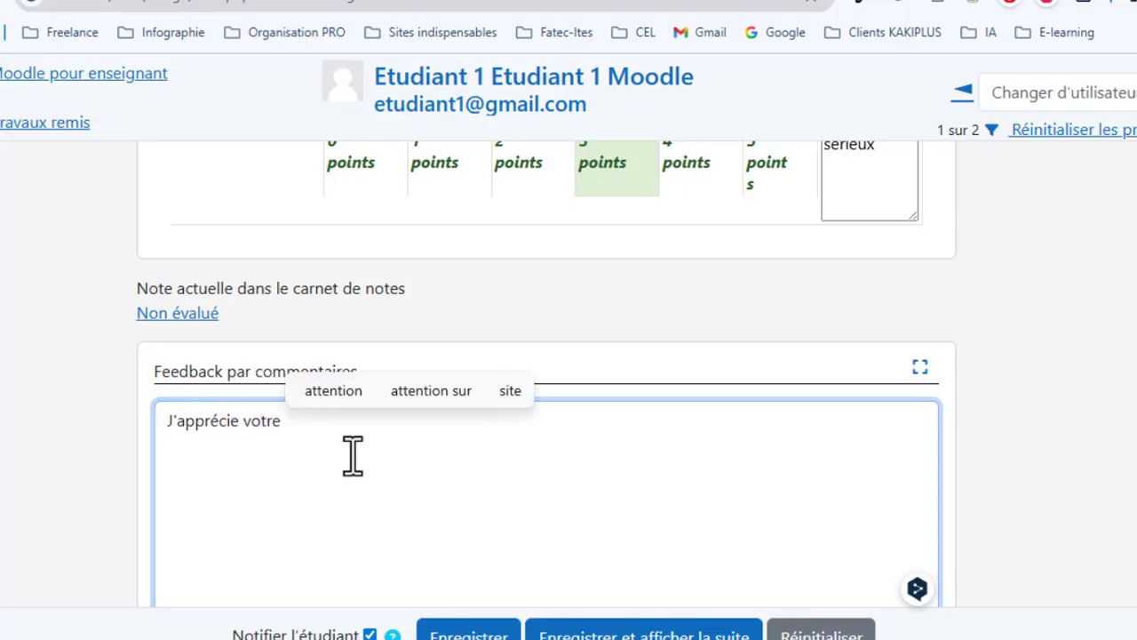
{"action": "type", "text": "d"}
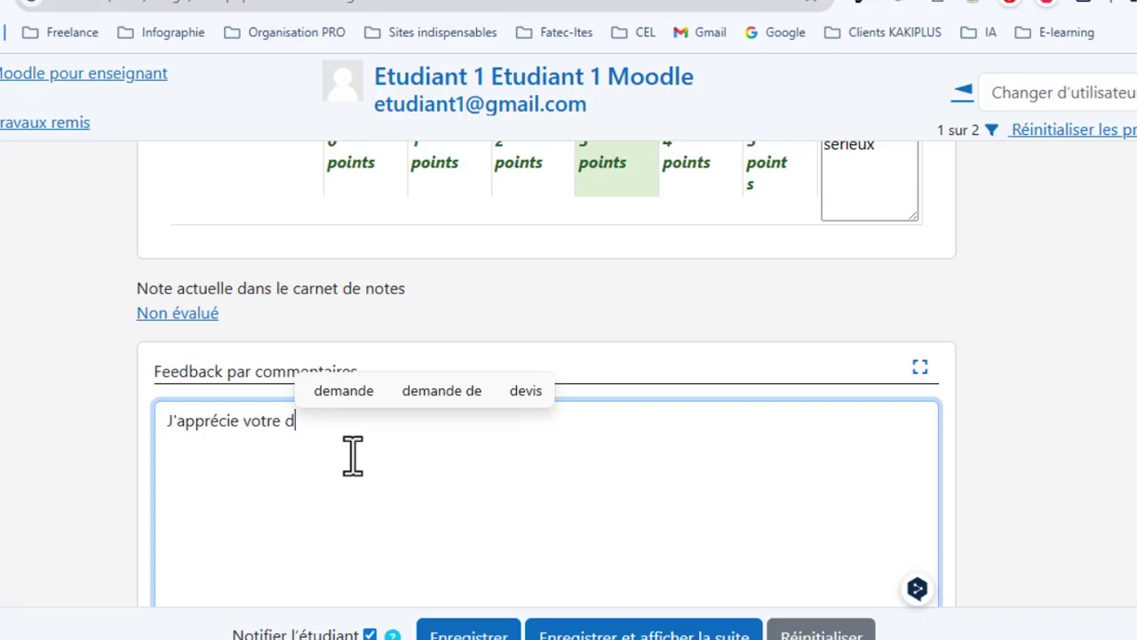
{"action": "key", "text": "BackSpace"}
{"action": "type", "text": "travail "}
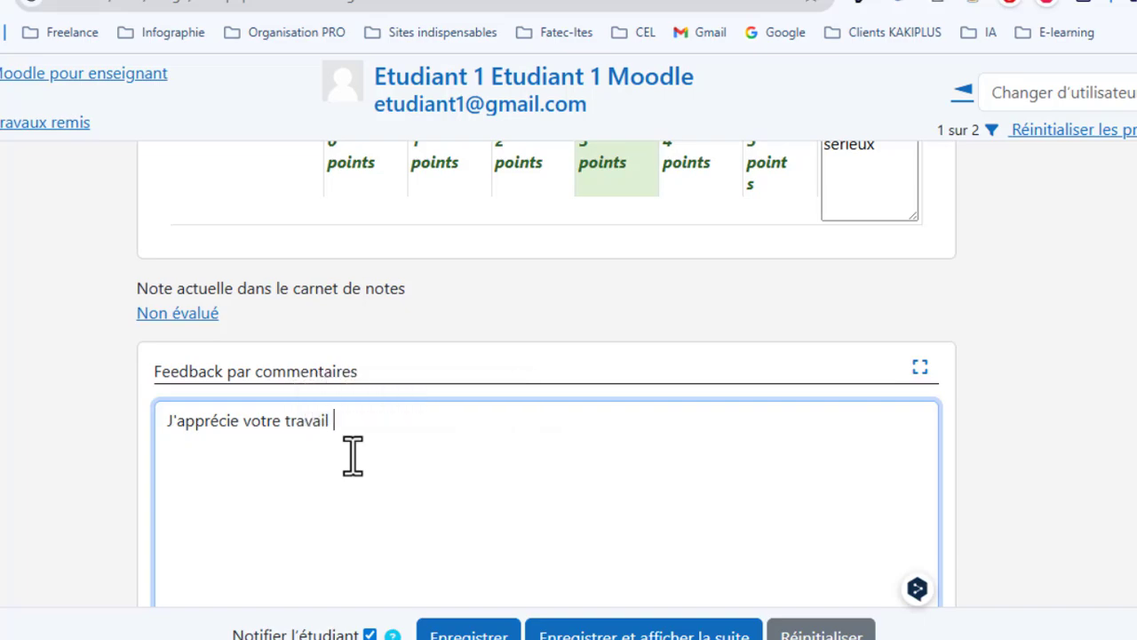
{"action": "type", "text": "de concentrat"}
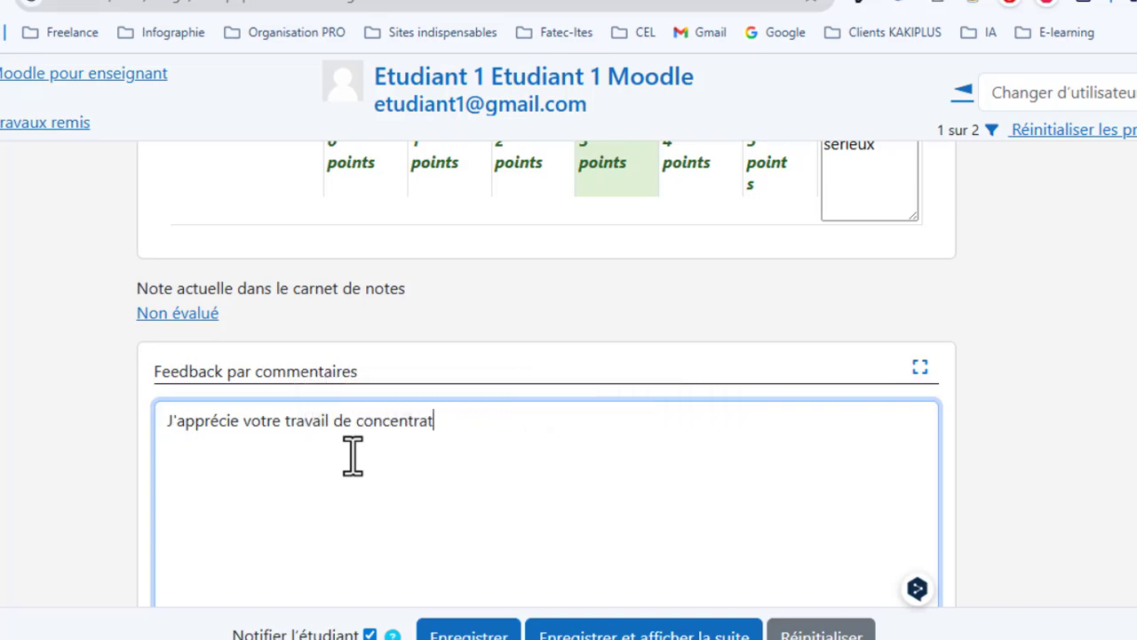
{"action": "type", "text": "ion."}
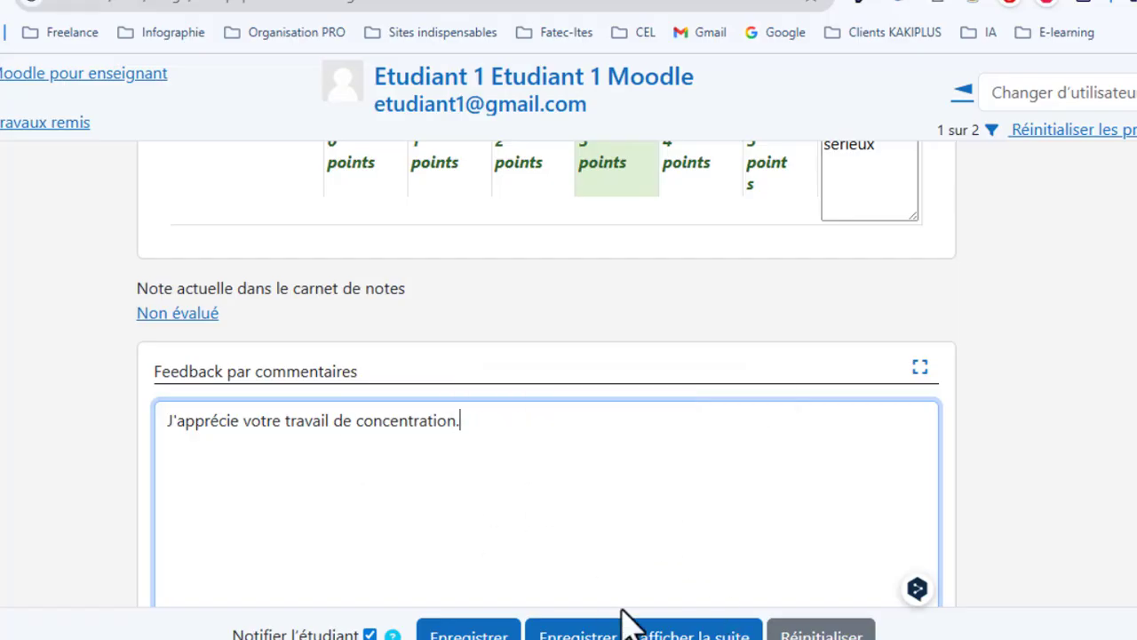
{"action": "left_click", "coordinate": [643, 636]}
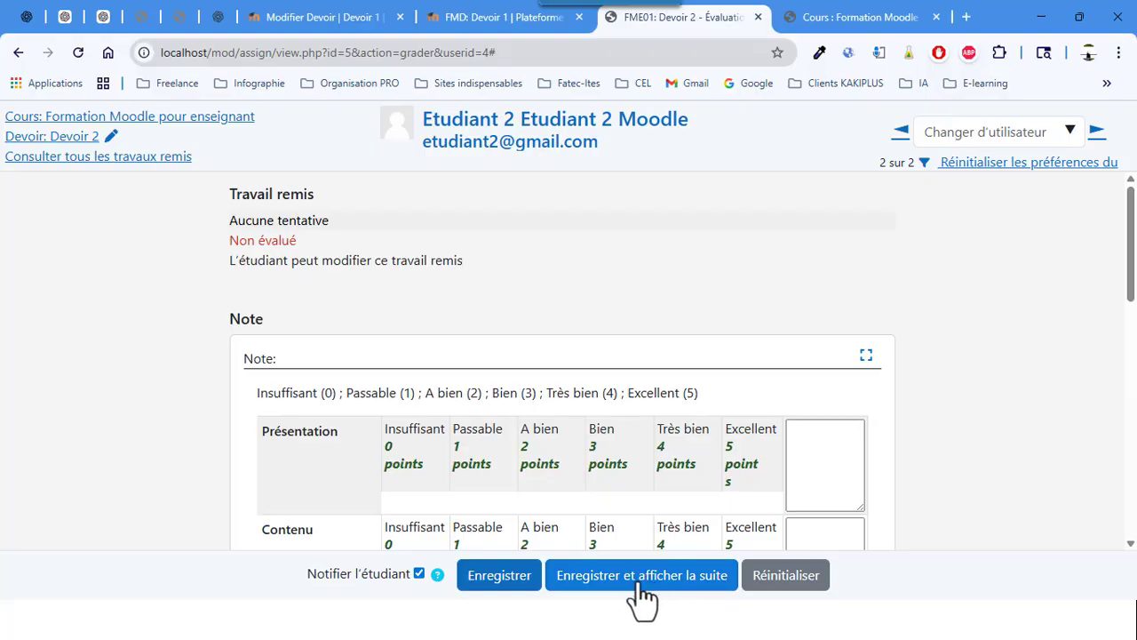
{"action": "left_click", "coordinate": [502, 579]}
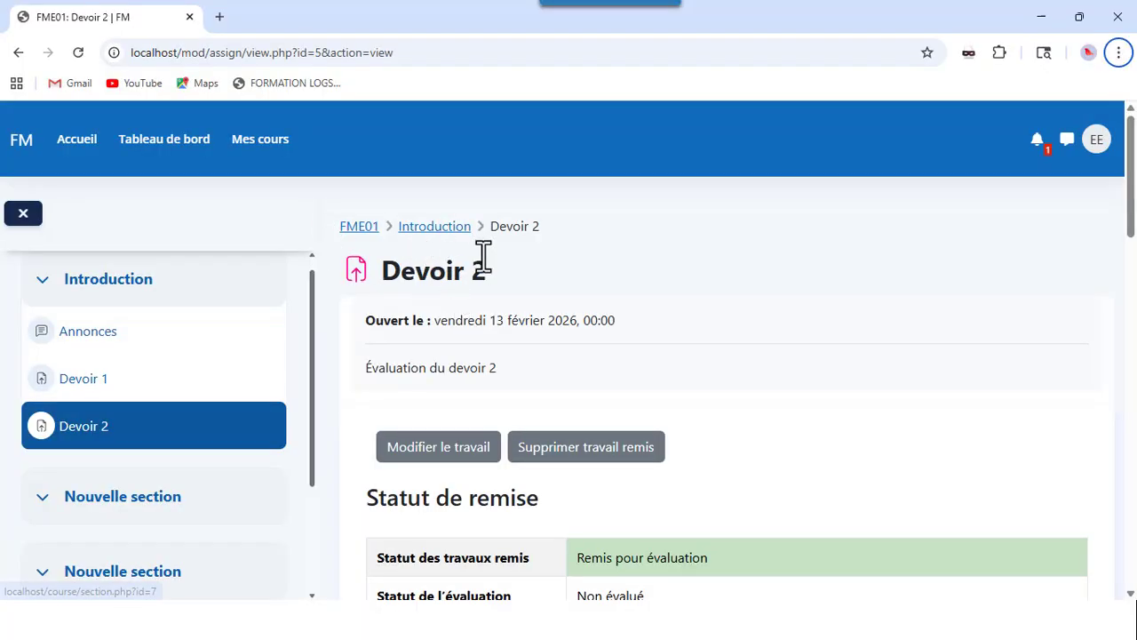
{"action": "key", "text": "ctrl+minus"}
{"action": "key", "text": "ctrl+minus"}
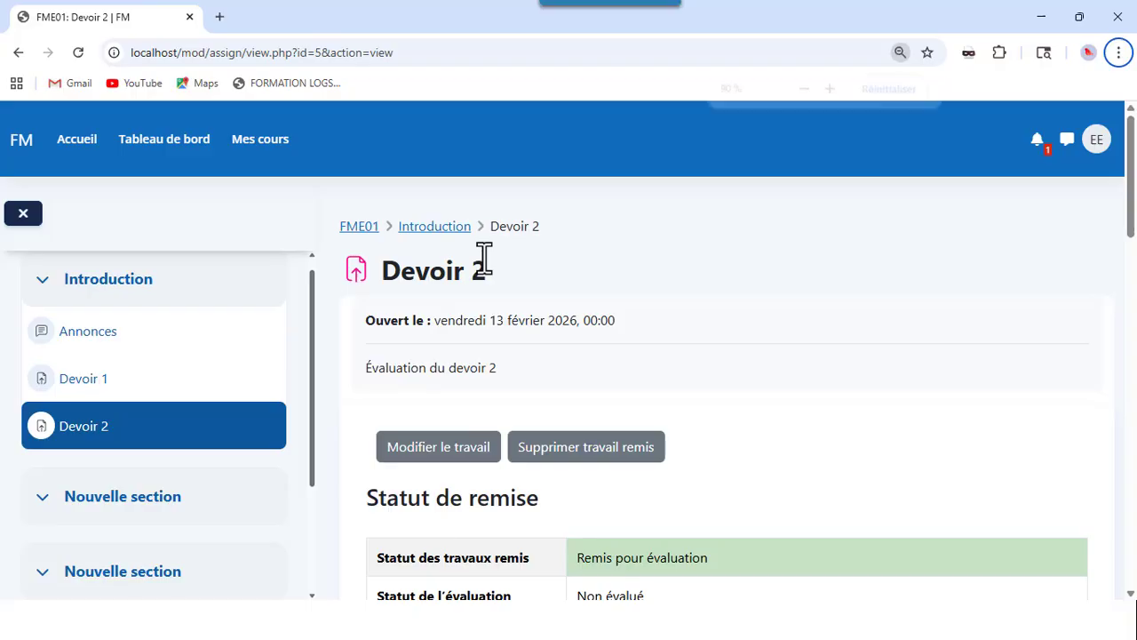
{"action": "key", "text": "ctrl+plus"}
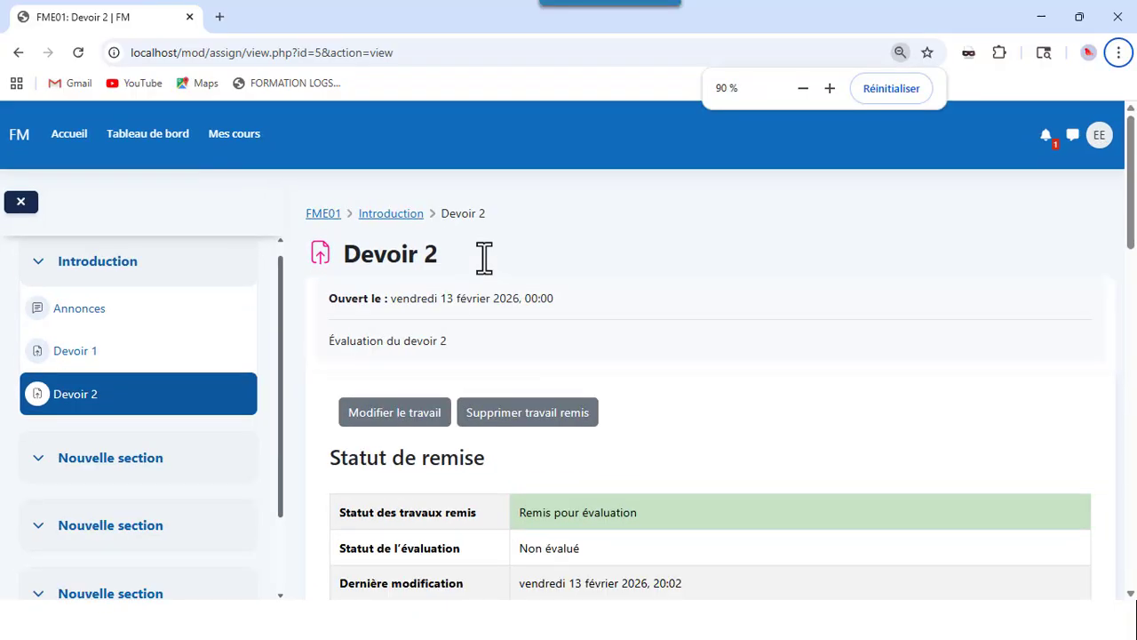
{"action": "key", "text": "ctrl+plus"}
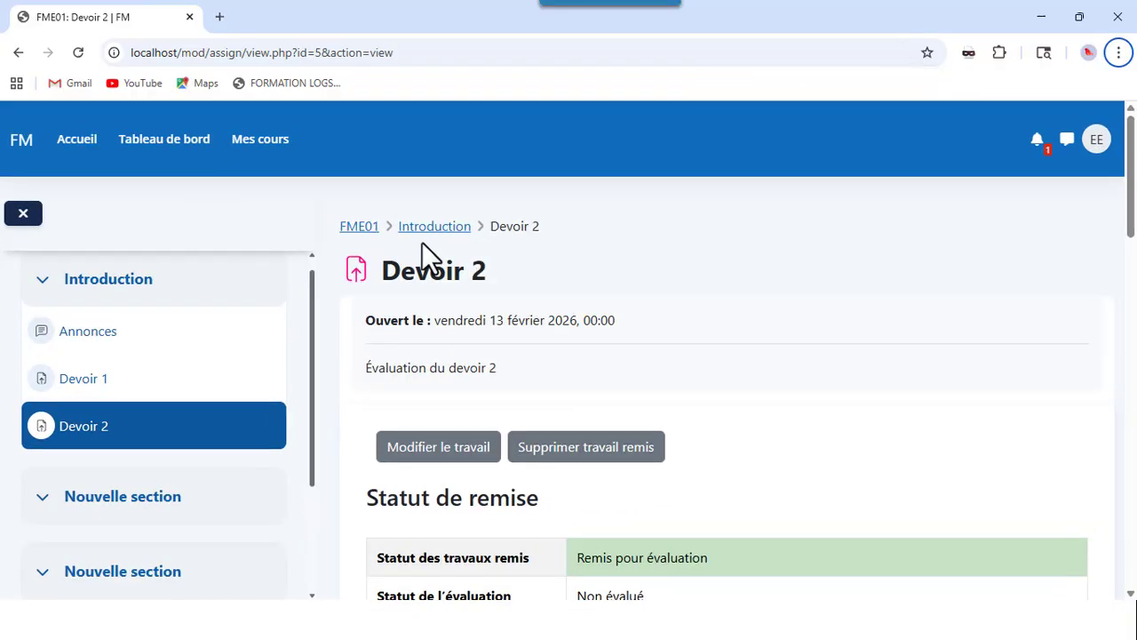
{"action": "scroll", "coordinate": [428, 305], "scroll_direction": "down", "scroll_amount": 1}
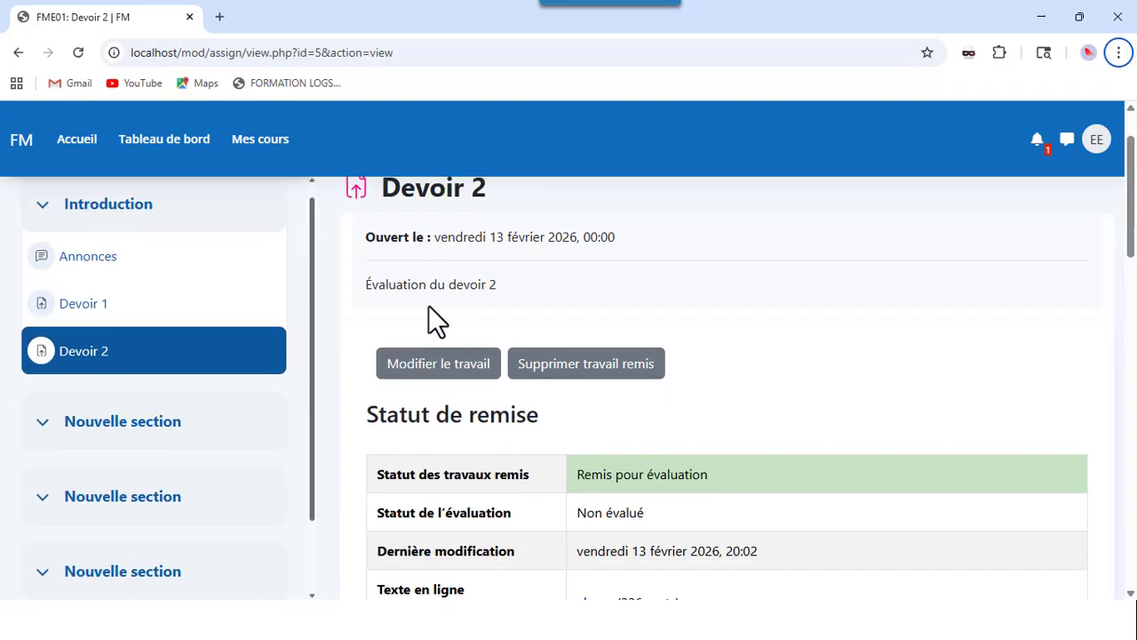
{"action": "scroll", "coordinate": [435, 320], "scroll_direction": "up", "scroll_amount": 1}
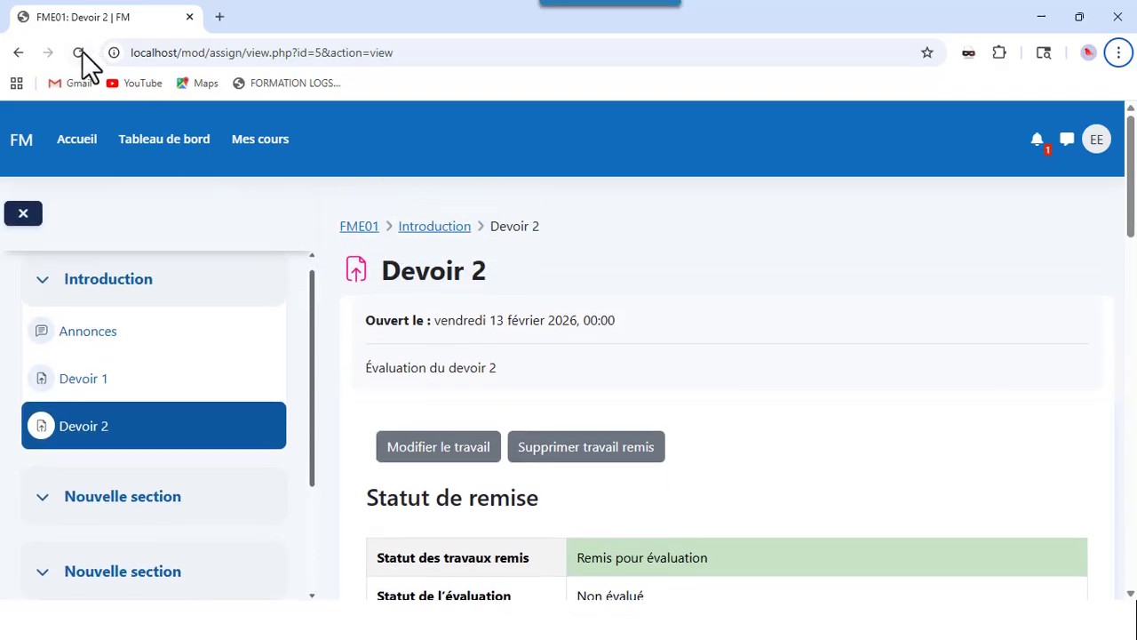
Step: Refresh the student's Devoir 2 page and check the evaluation status in the submission status table
{"action": "left_click", "coordinate": [78, 53]}
{"action": "scroll", "coordinate": [706, 303], "scroll_direction": "down", "scroll_amount": 1}
{"action": "scroll", "coordinate": [707, 303], "scroll_direction": "down", "scroll_amount": 1}
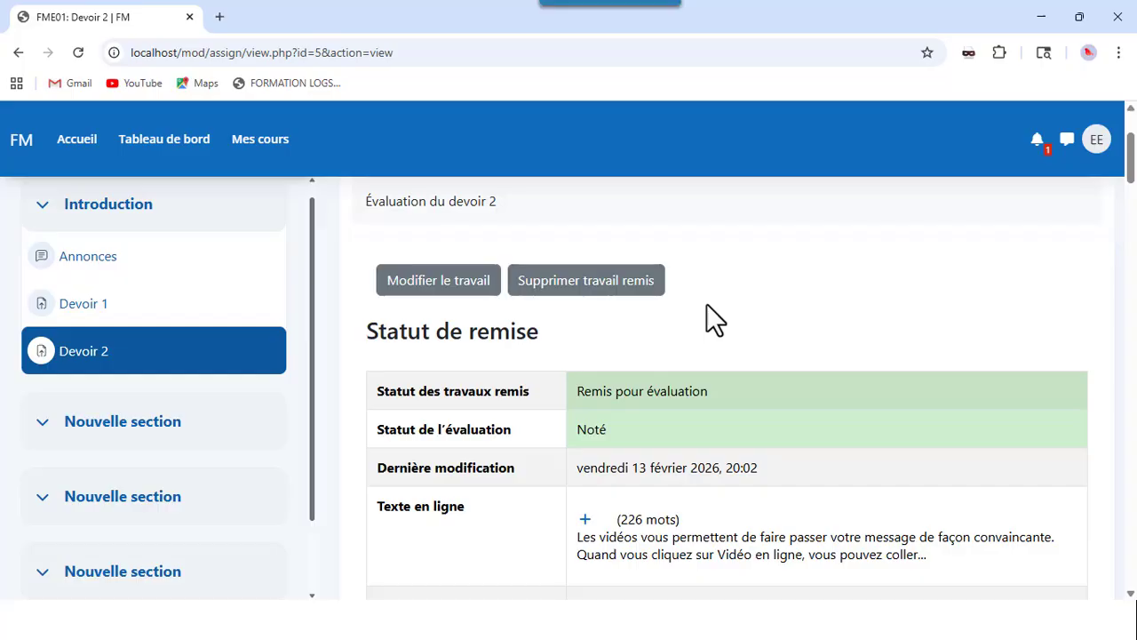
{"action": "scroll", "coordinate": [714, 320], "scroll_direction": "down", "scroll_amount": 1}
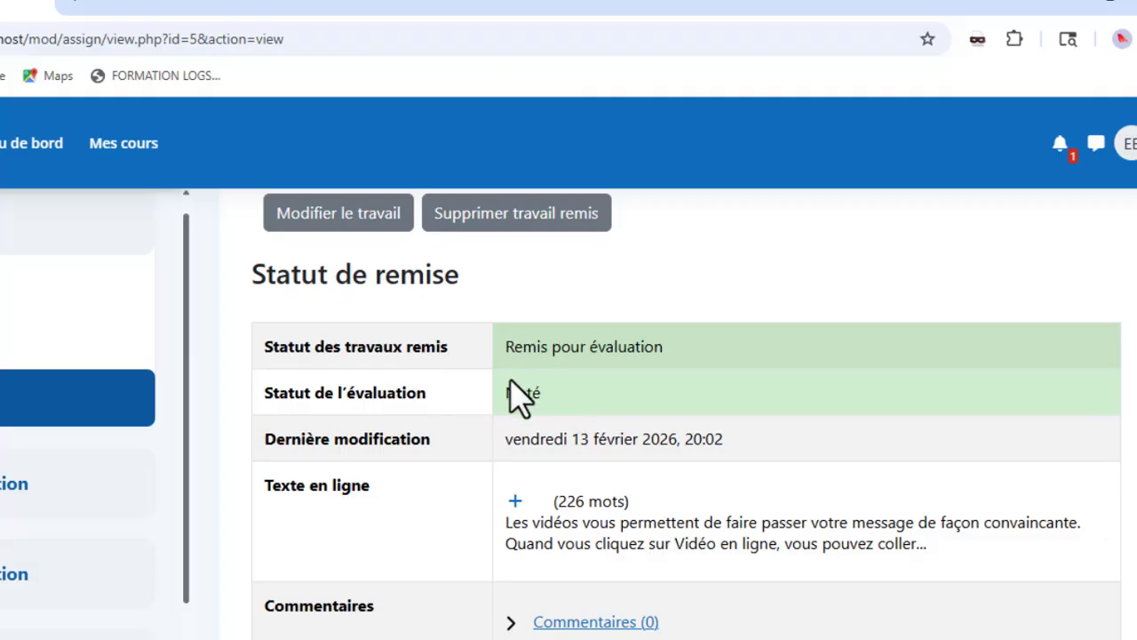
{"action": "scroll", "coordinate": [528, 392], "scroll_direction": "down", "scroll_amount": 3}
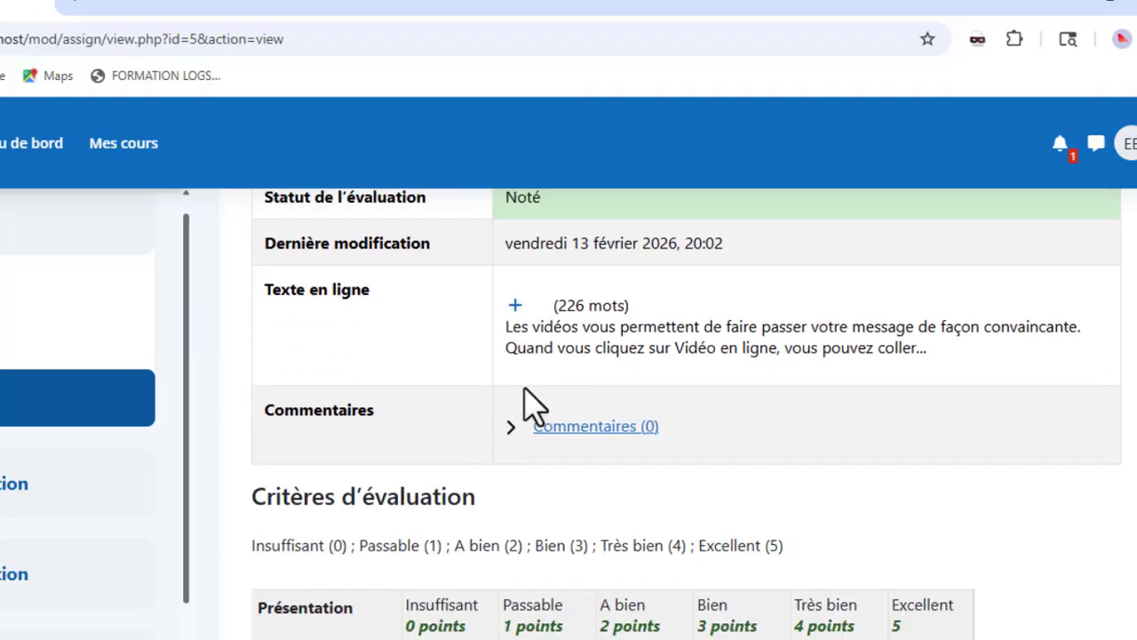
{"action": "scroll", "coordinate": [526, 390], "scroll_direction": "up", "scroll_amount": 3}
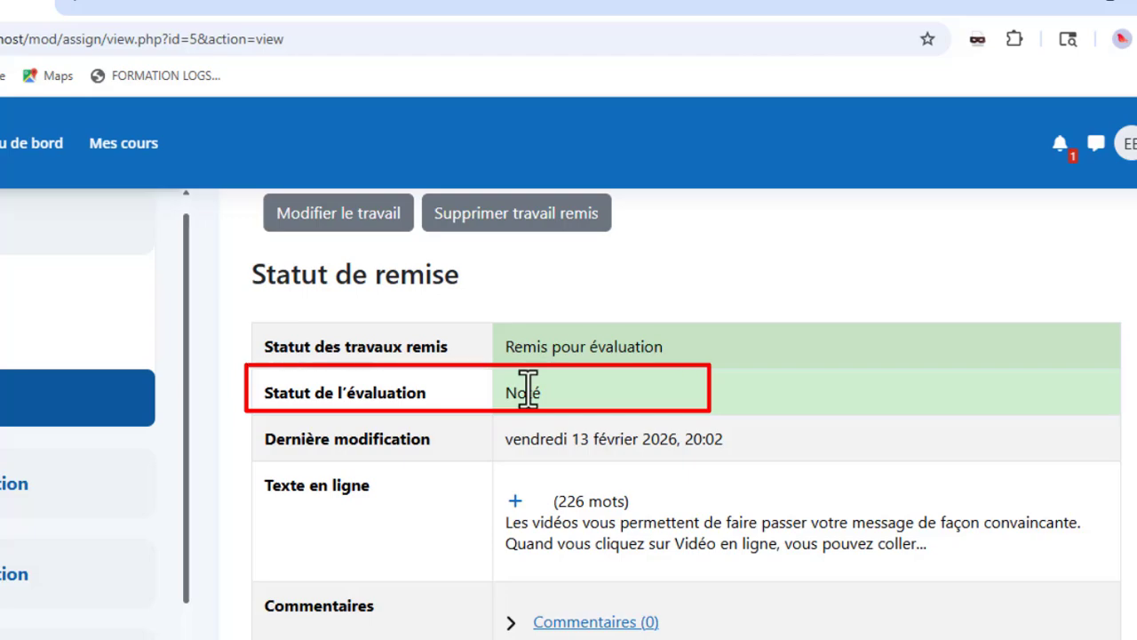
Step: Review the feedback section of Devoir 2 as the student, including the grade, the teacher's comment and the rubric breakdown per criterion
{"action": "scroll", "coordinate": [804, 453], "scroll_direction": "down", "scroll_amount": 5}
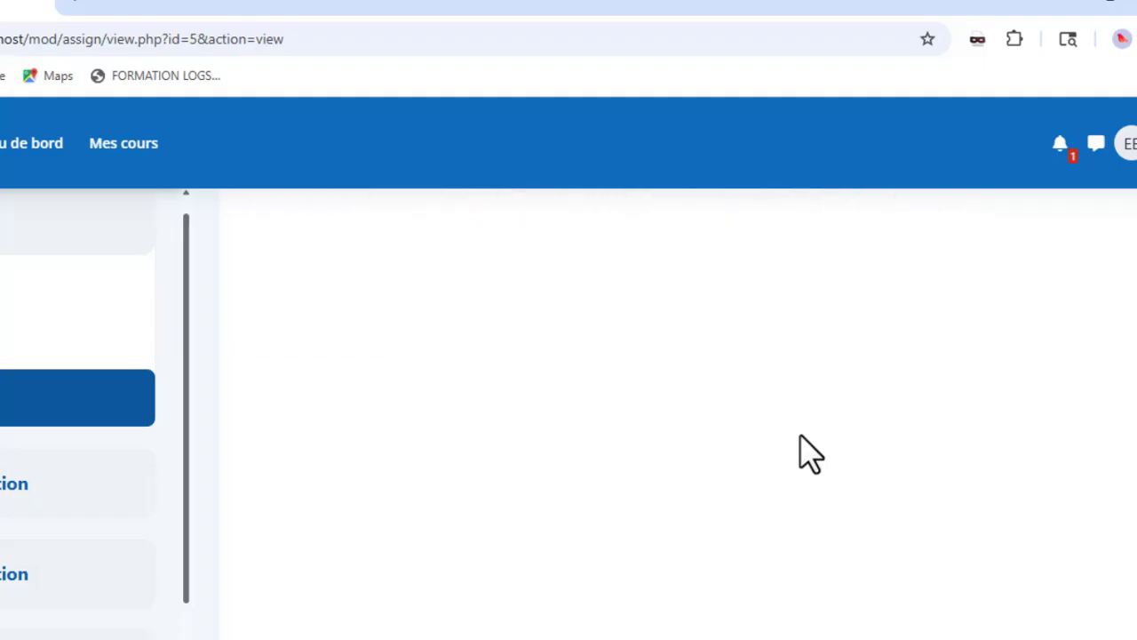
{"action": "scroll", "coordinate": [809, 453], "scroll_direction": "down", "scroll_amount": 5}
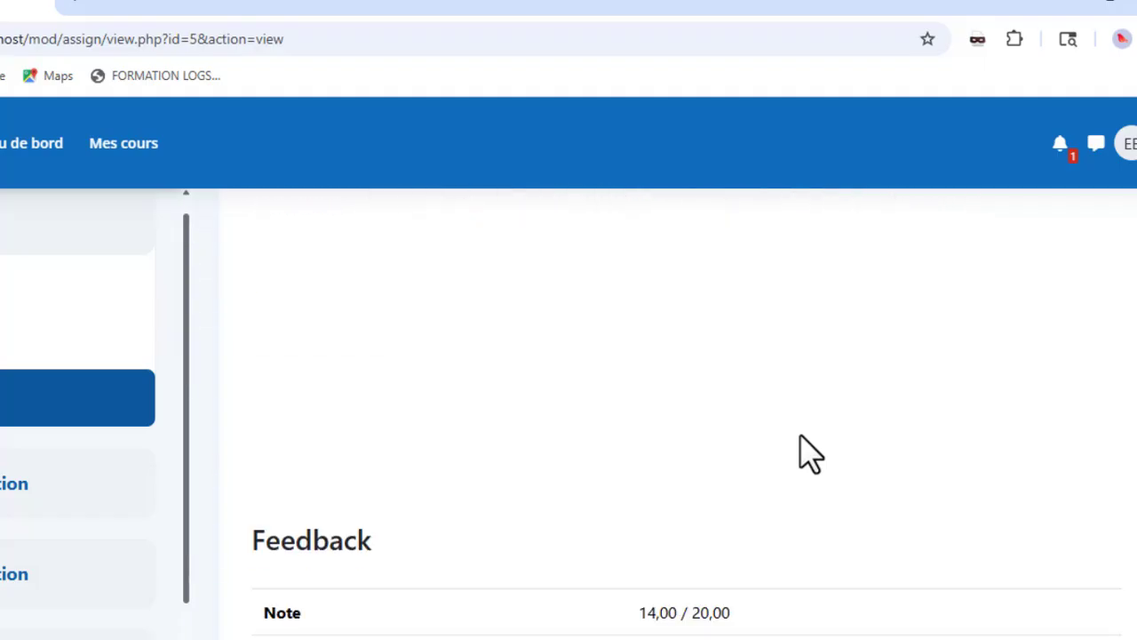
{"action": "scroll", "coordinate": [807, 453], "scroll_direction": "up", "scroll_amount": 2}
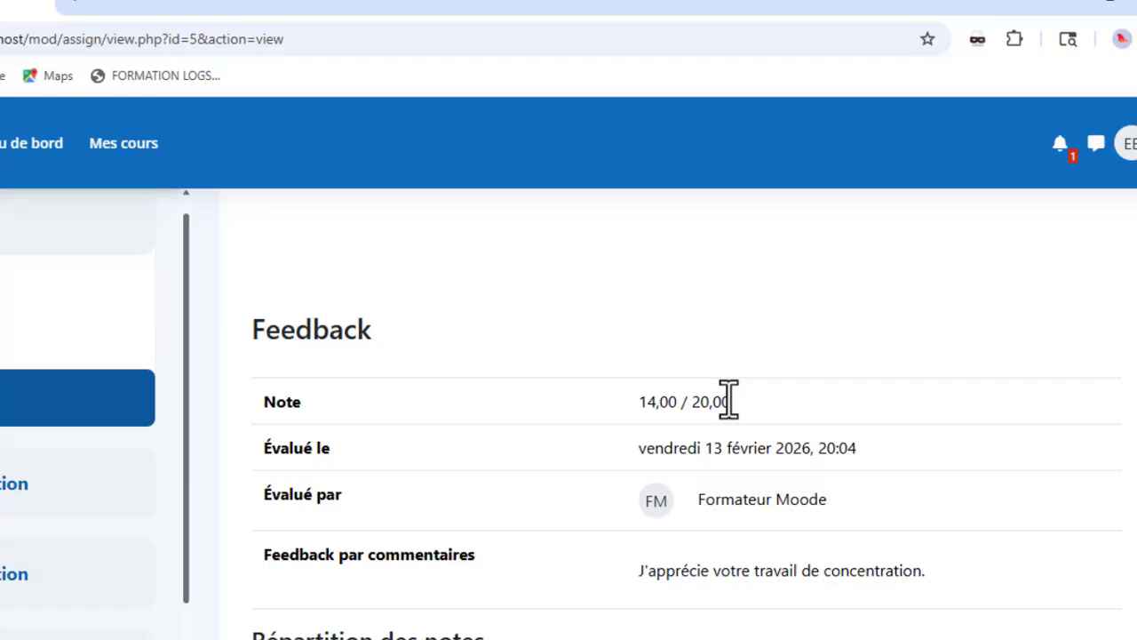
{"action": "scroll", "coordinate": [729, 399], "scroll_direction": "down", "scroll_amount": 1}
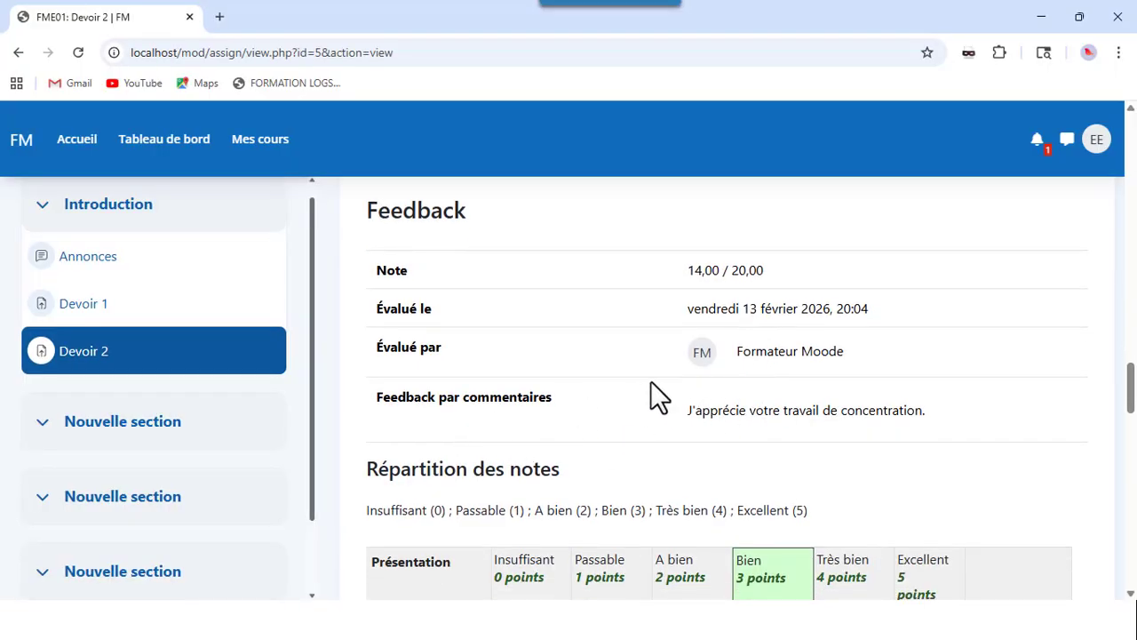
{"action": "scroll", "coordinate": [895, 360], "scroll_direction": "down", "scroll_amount": 1}
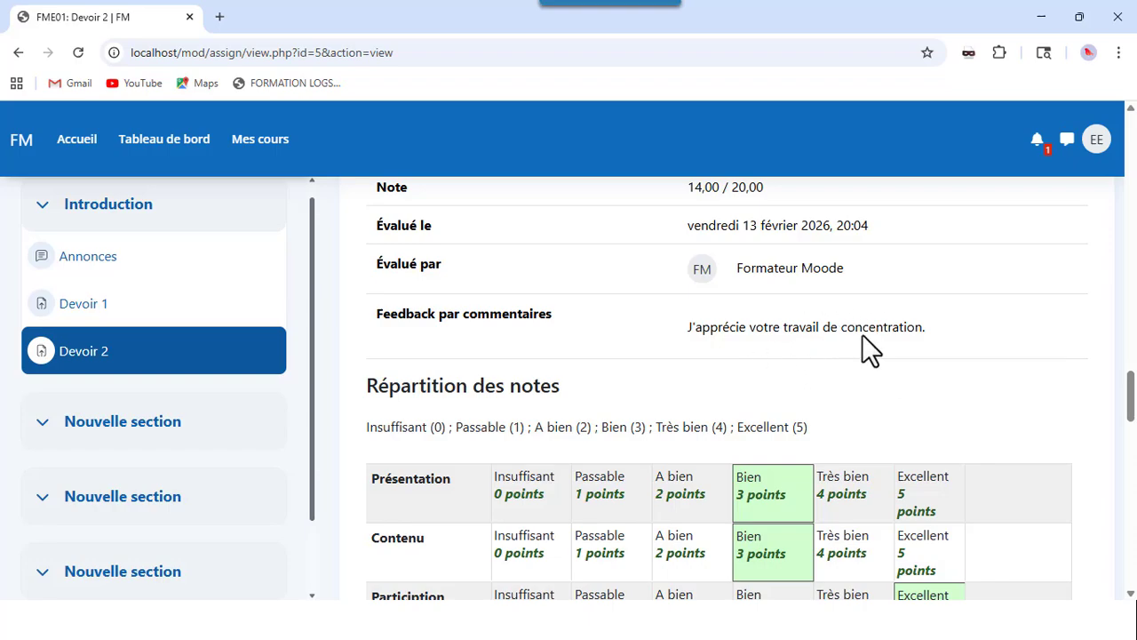
{"action": "scroll", "coordinate": [919, 330], "scroll_direction": "down", "scroll_amount": 6}
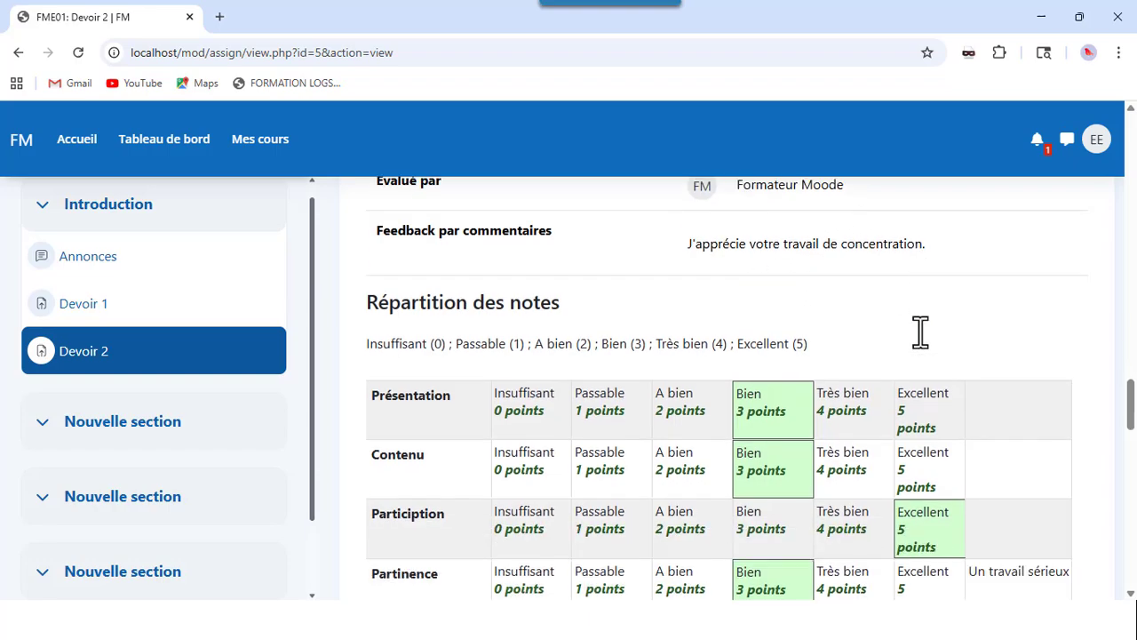
{"action": "scroll", "coordinate": [917, 329], "scroll_direction": "down", "scroll_amount": 2}
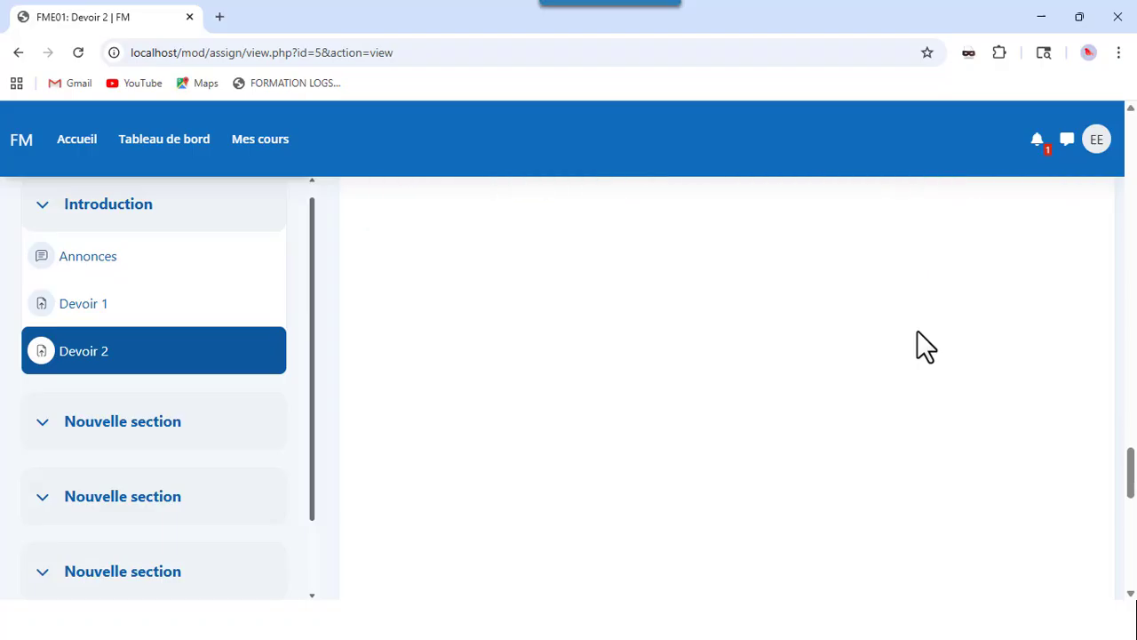
{"action": "scroll", "coordinate": [721, 592], "scroll_direction": "up", "scroll_amount": 5}
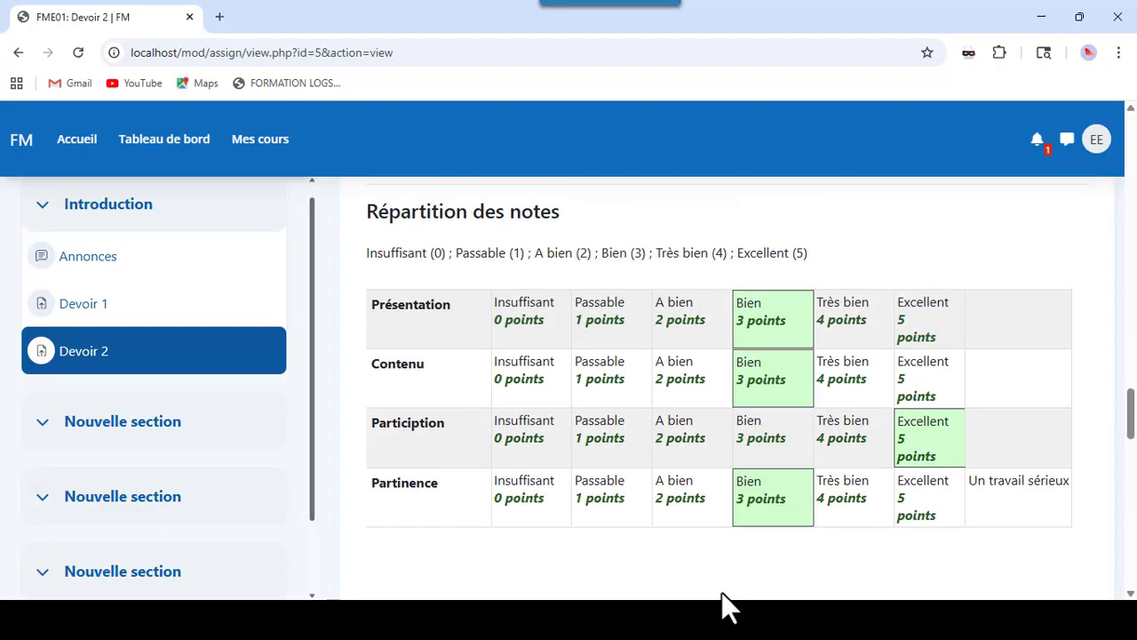
{"action": "scroll", "coordinate": [721, 591], "scroll_direction": "up", "scroll_amount": 4}
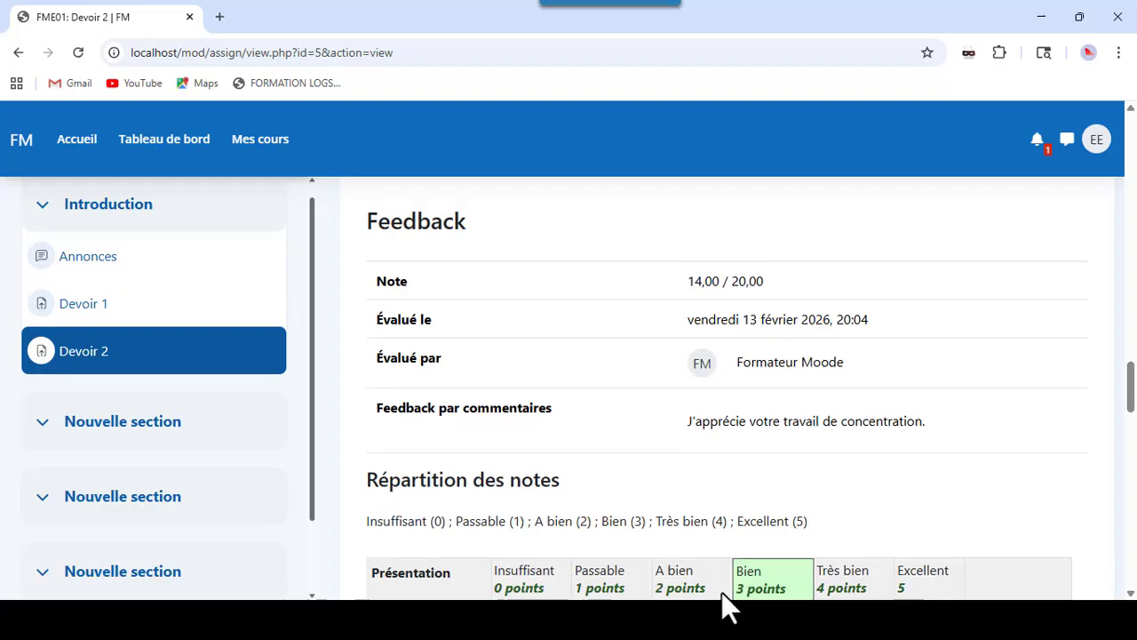
{"action": "scroll", "coordinate": [725, 593], "scroll_direction": "up", "scroll_amount": 5}
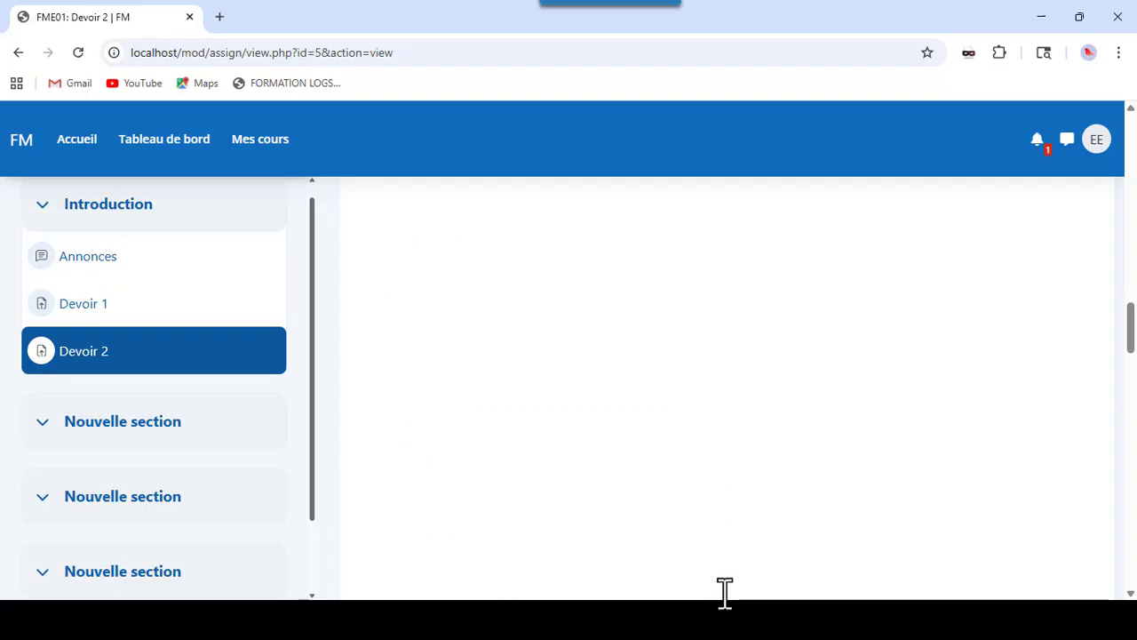
{"action": "scroll", "coordinate": [725, 594], "scroll_direction": "up", "scroll_amount": 10}
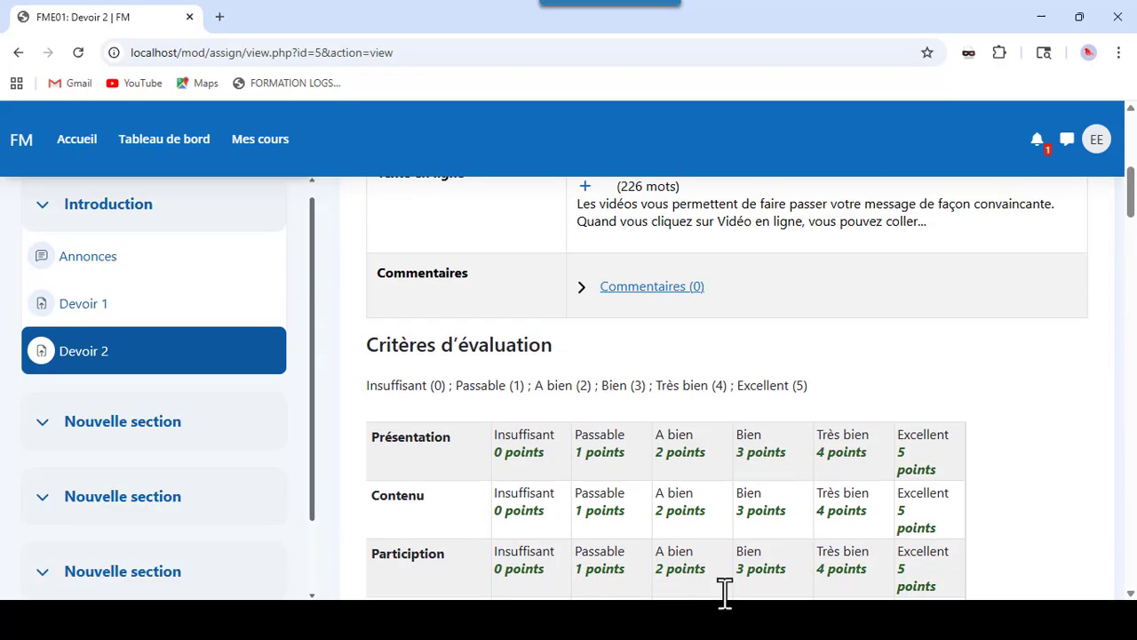